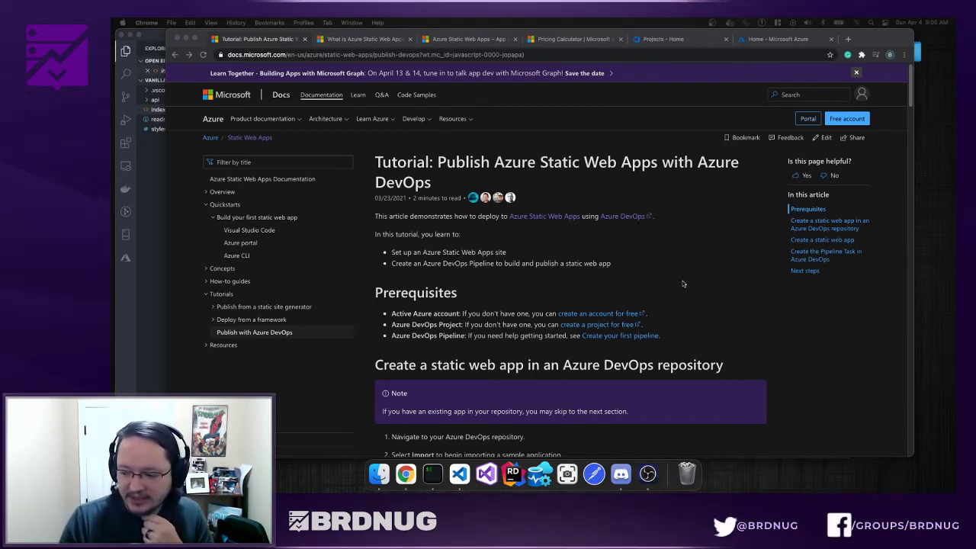
# - Review the tutorial's Prerequisites and repository import steps, then bring up VS Code showing index.html
pyautogui.click(638, 161)
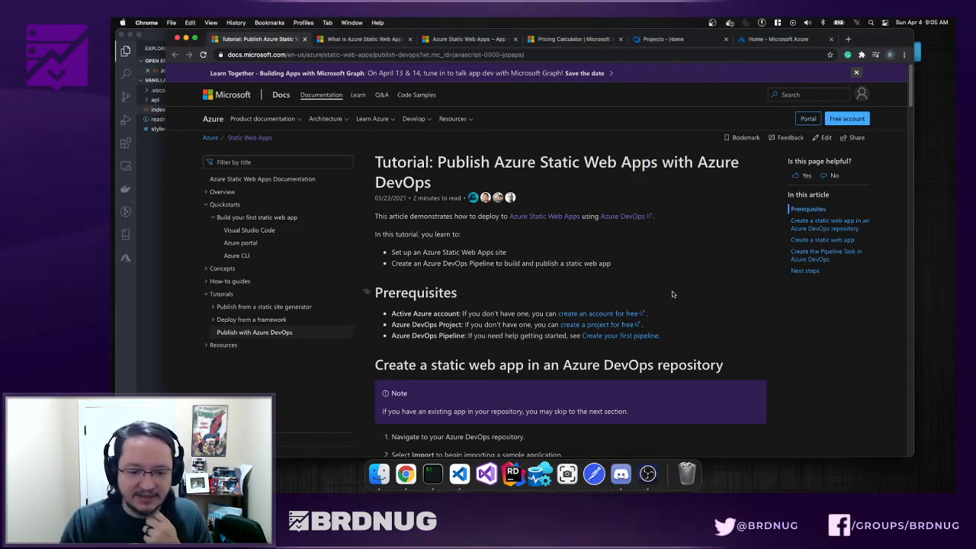
pyautogui.scroll(-1, 674, 294)
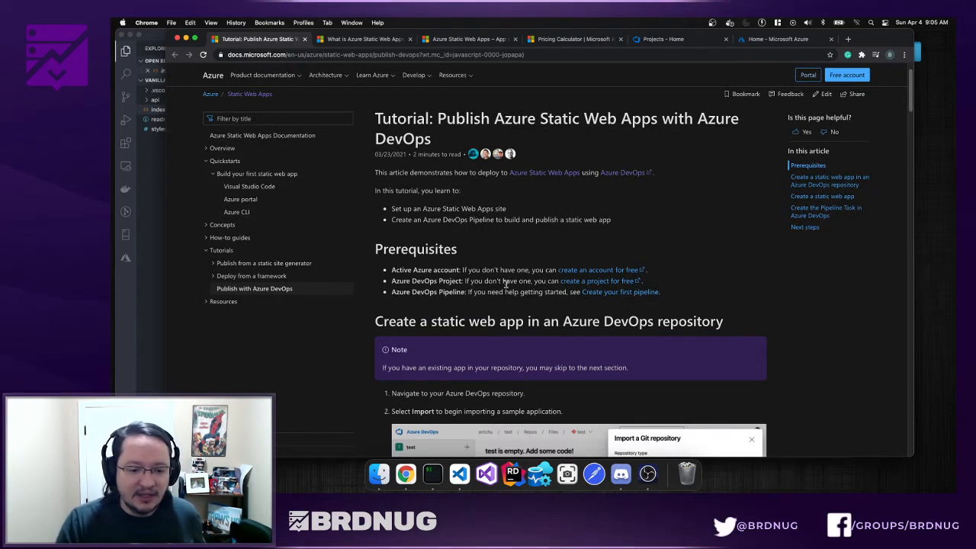
pyautogui.doubleClick(432, 293)
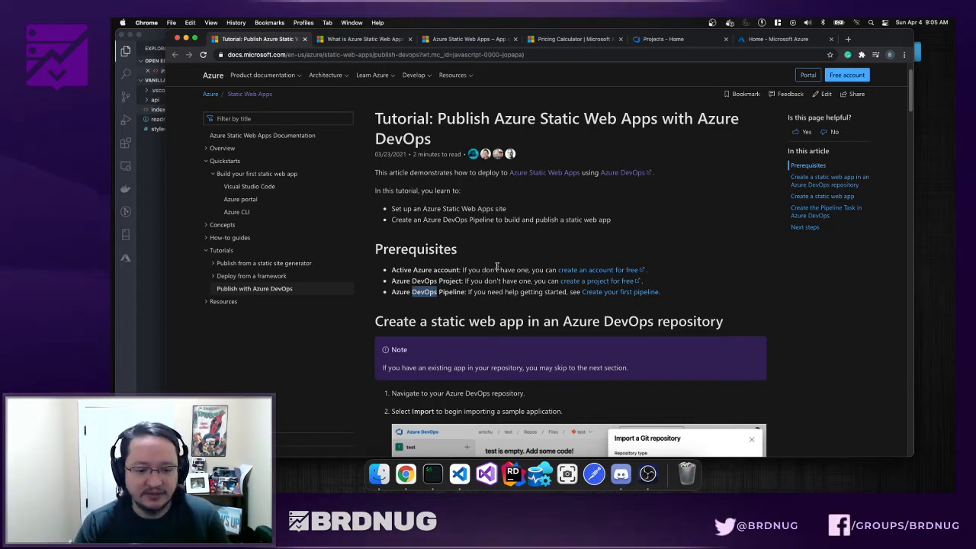
pyautogui.scroll(-1, 495, 266)
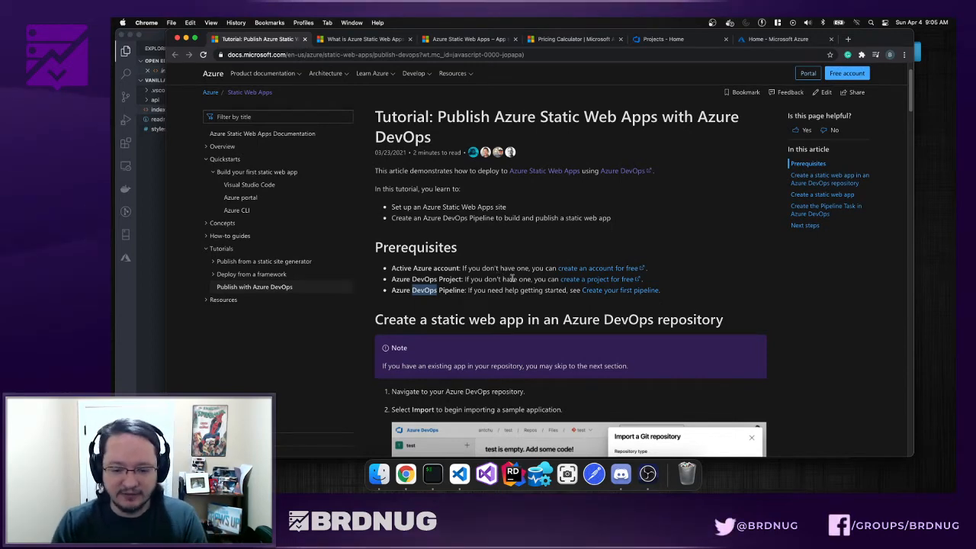
pyautogui.scroll(-1, 509, 282)
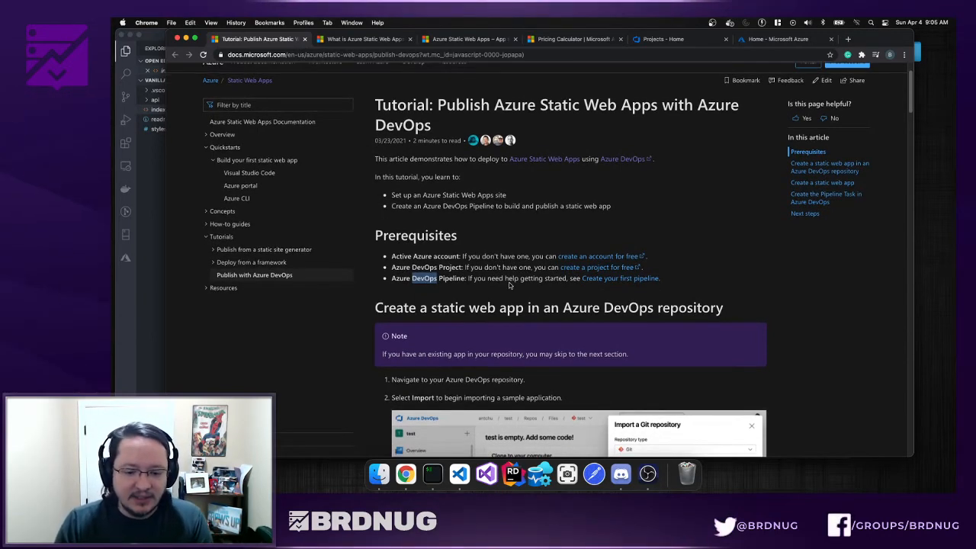
pyautogui.scroll(-5, 510, 284)
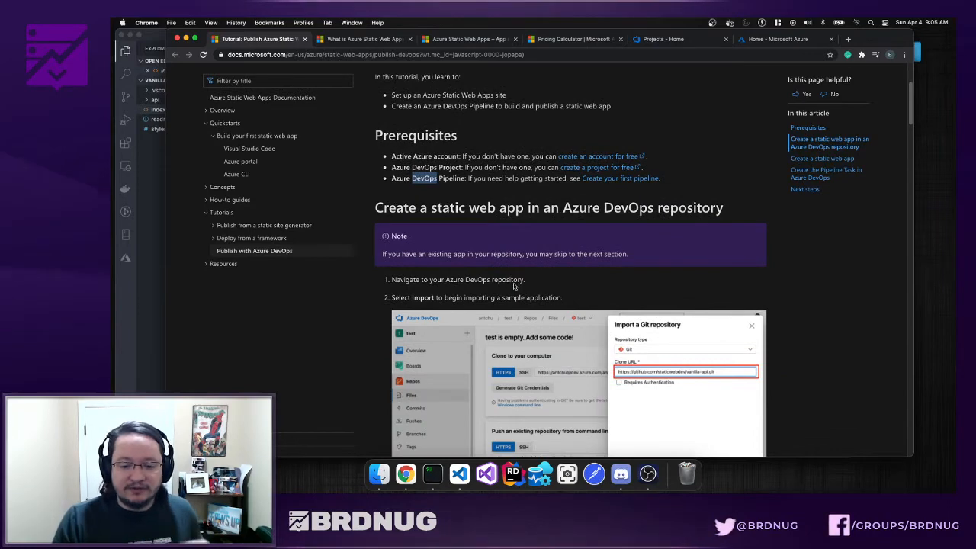
pyautogui.scroll(-1, 514, 286)
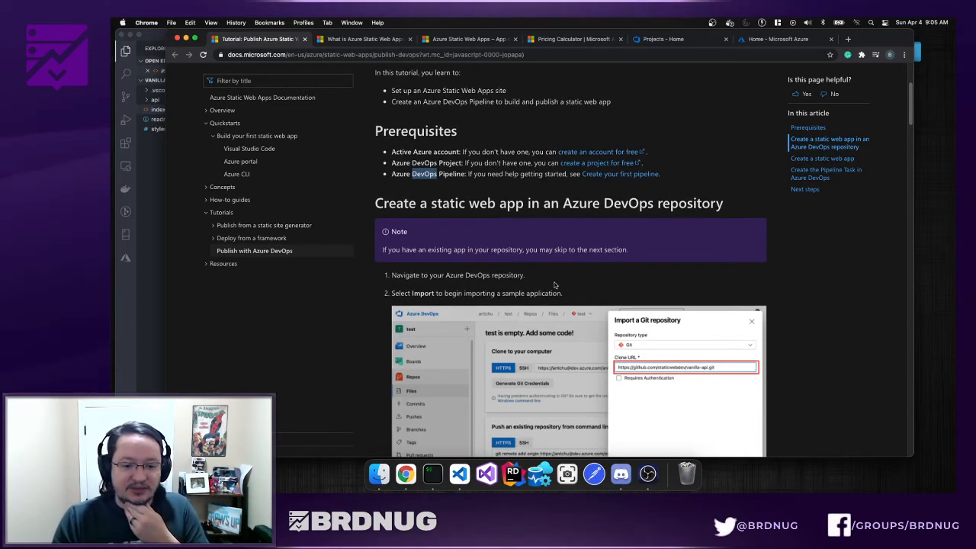
pyautogui.scroll(1, 568, 283)
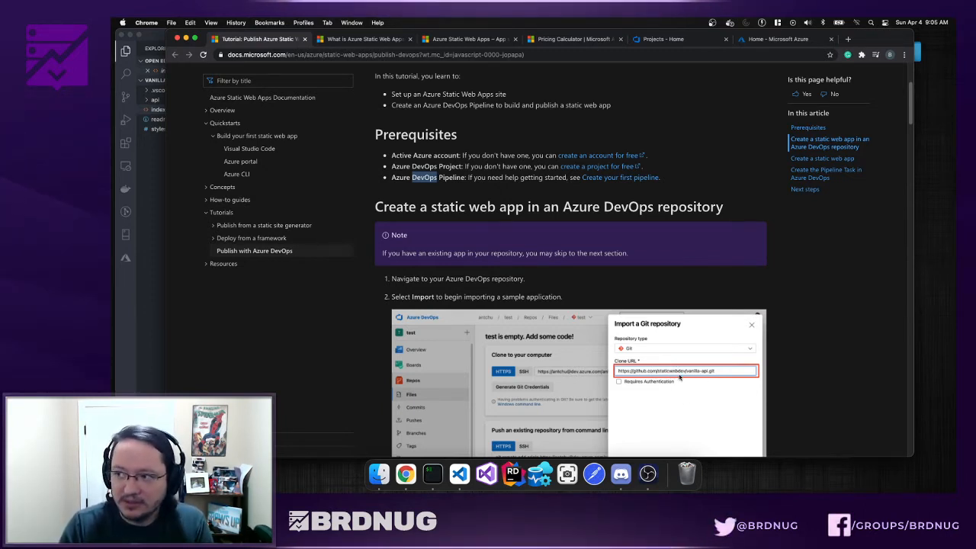
pyautogui.click(145, 287)
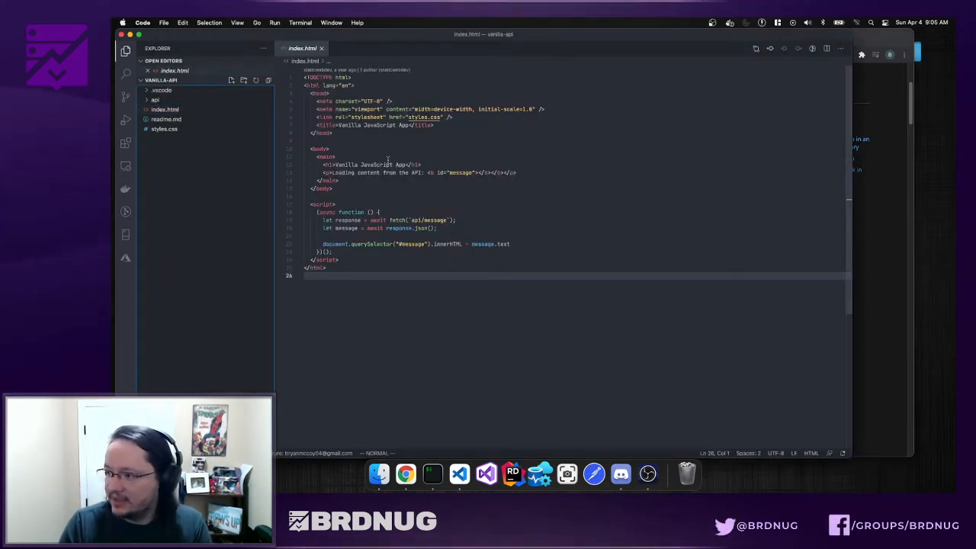
# - Expand the api and GetMessage folders, open GetMessage's index.js, then return to the browser tutorial
pyautogui.click(178, 109)
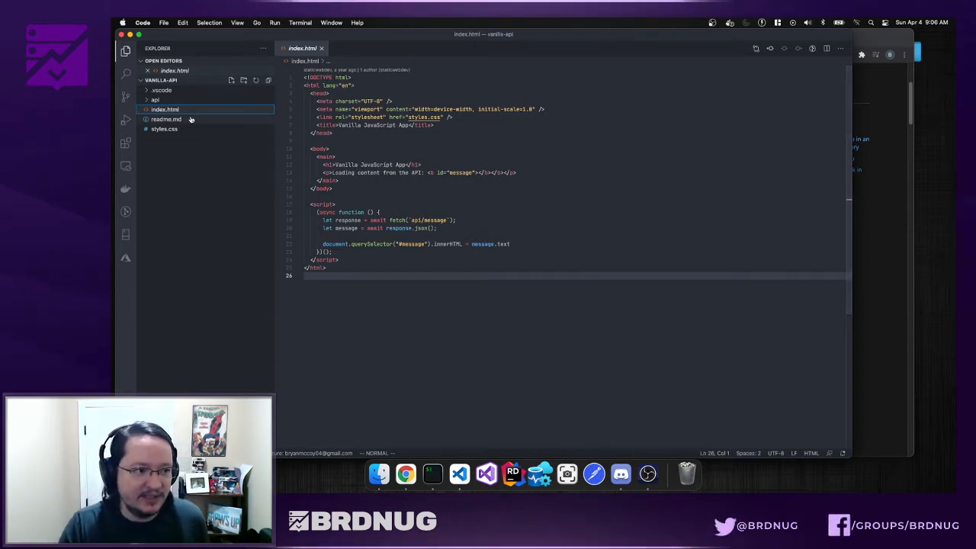
pyautogui.click(152, 100)
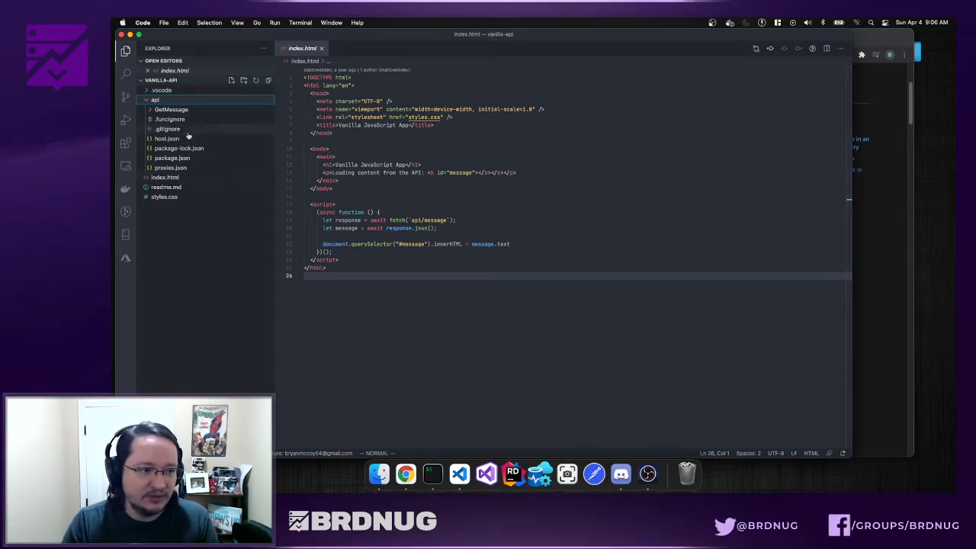
pyautogui.click(148, 112)
pyautogui.click(183, 127)
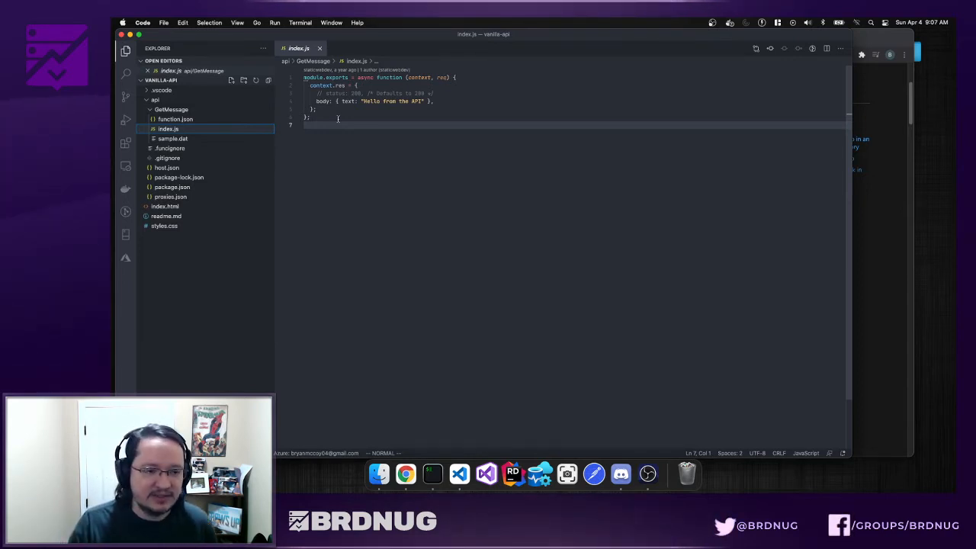
pyautogui.press('super+Tab')
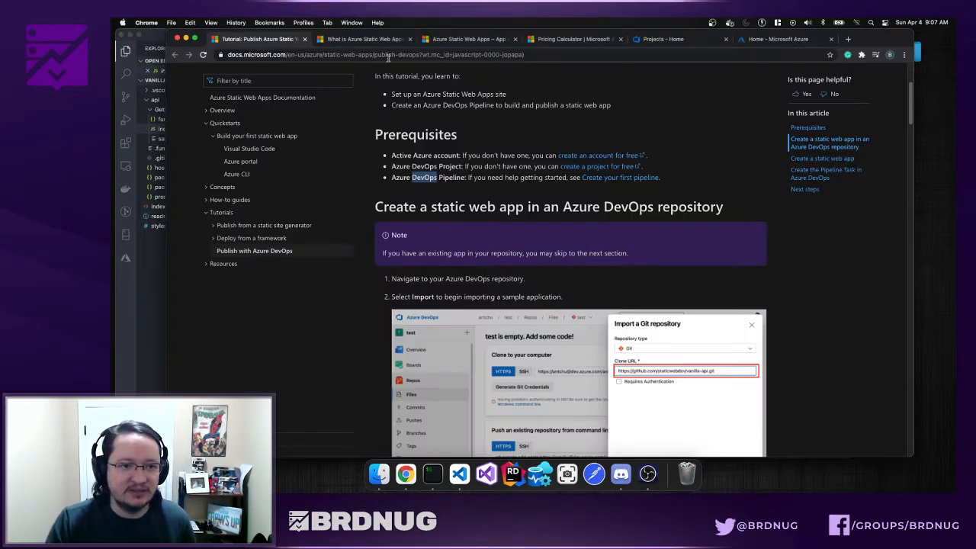
# - Read the Static Web Apps overview's Key features: Integrated API, Free SSL certificates, authentication provider integrations
pyautogui.click(369, 39)
pyautogui.scroll(-5, 491, 250)
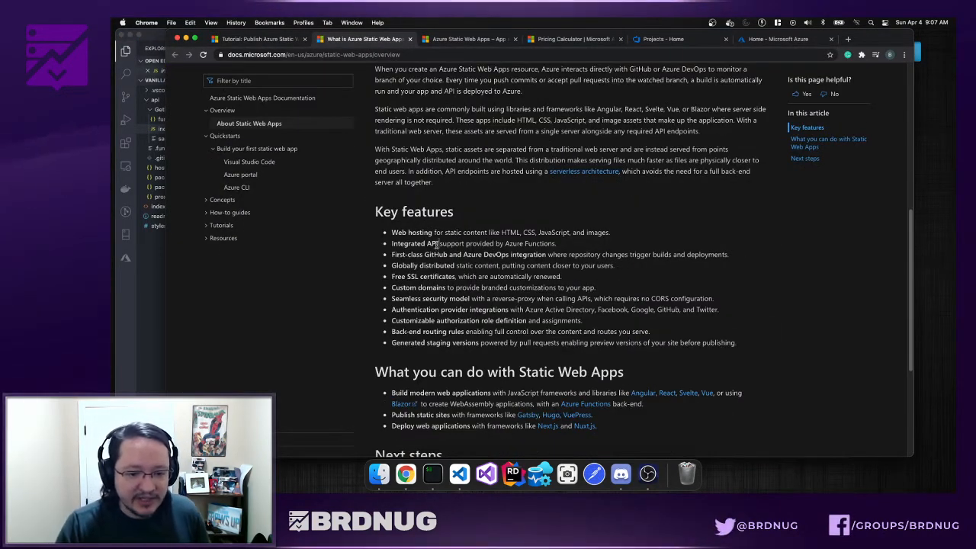
pyautogui.moveTo(439, 244); pyautogui.dragTo(398, 244)
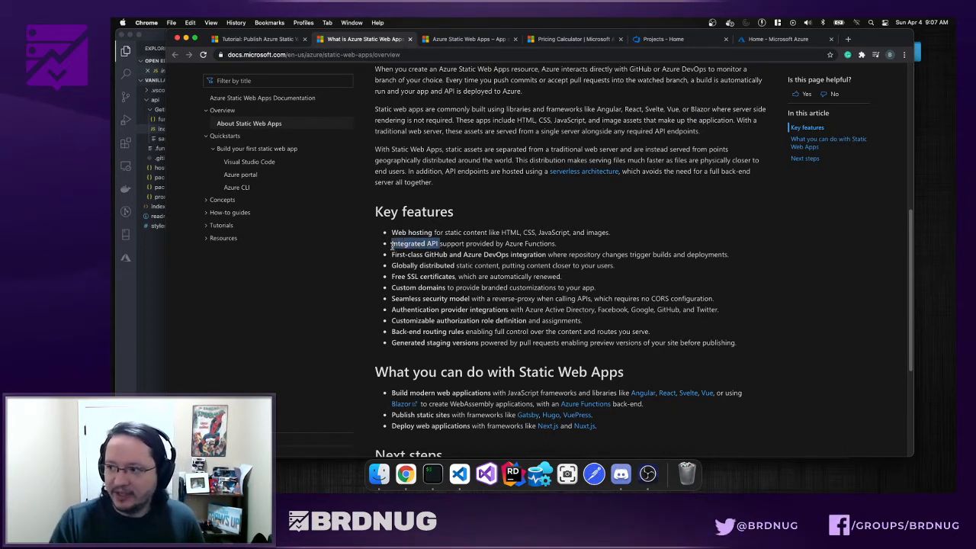
pyautogui.click(425, 257)
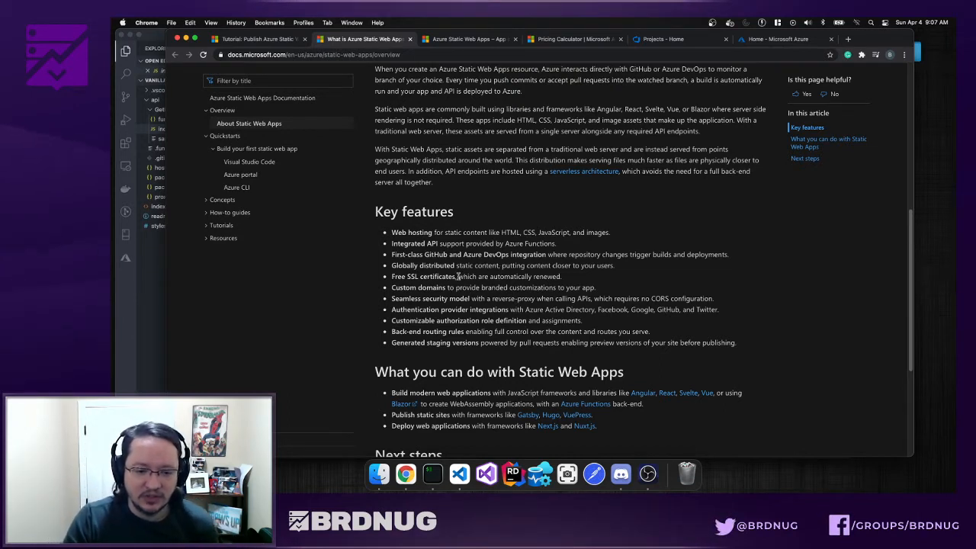
pyautogui.moveTo(457, 277); pyautogui.dragTo(438, 277)
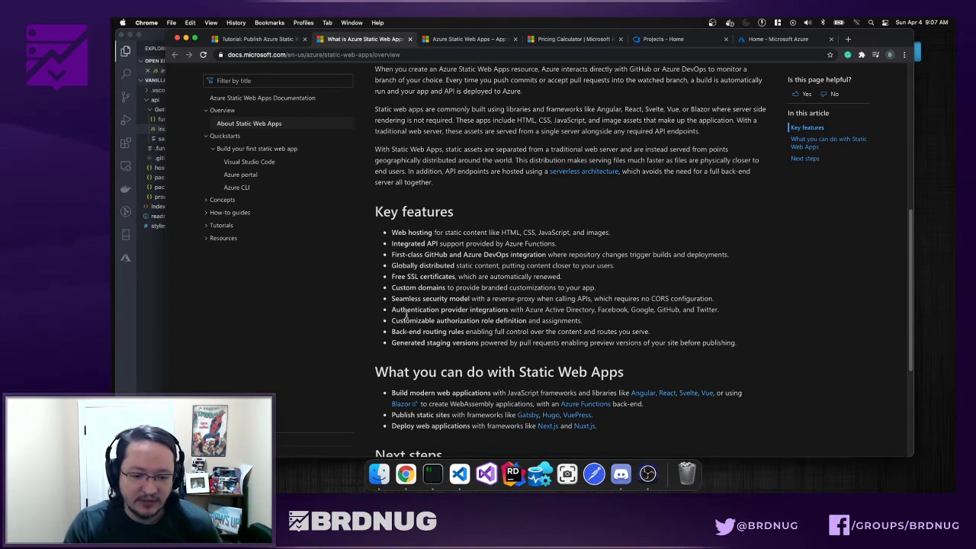
pyautogui.moveTo(391, 313); pyautogui.dragTo(526, 312)
pyautogui.click(581, 313)
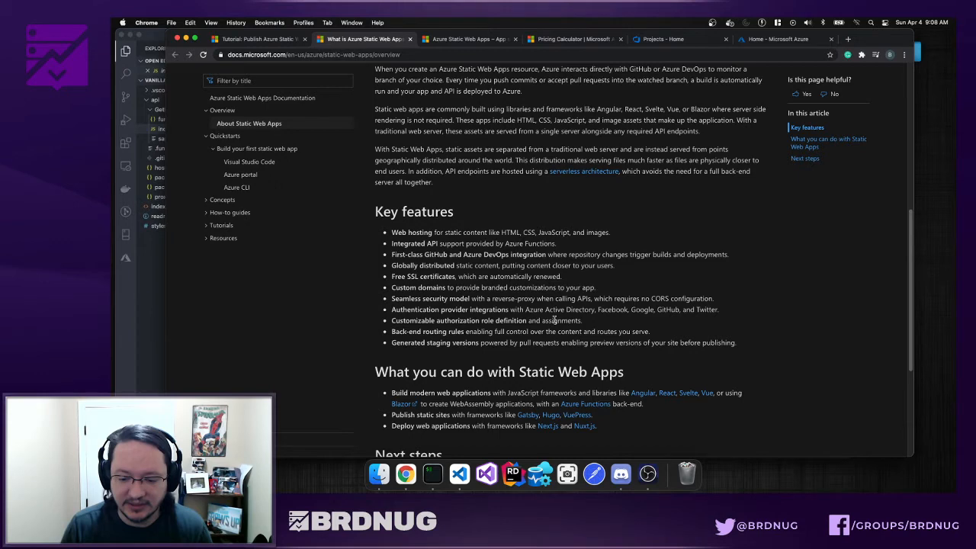
pyautogui.scroll(-4, 554, 320)
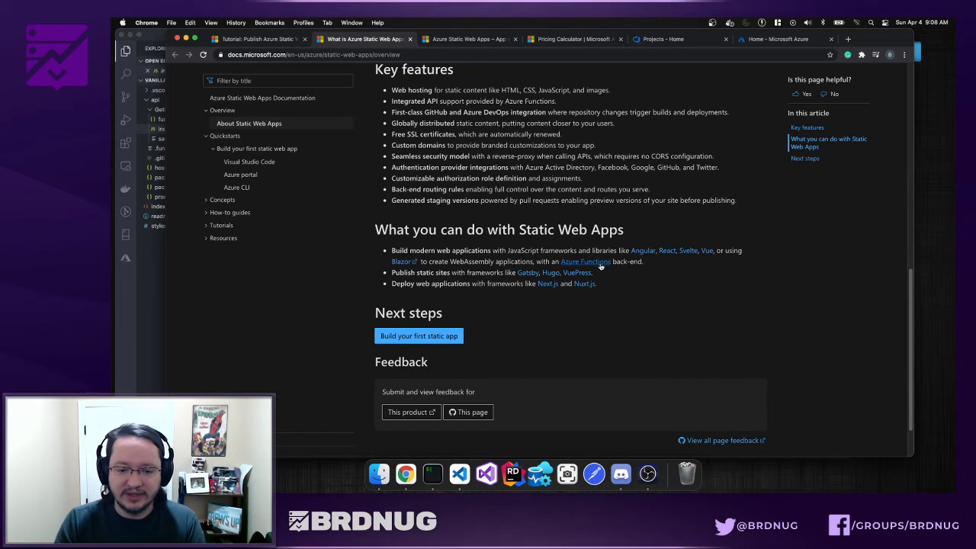
pyautogui.scroll(1, 513, 258)
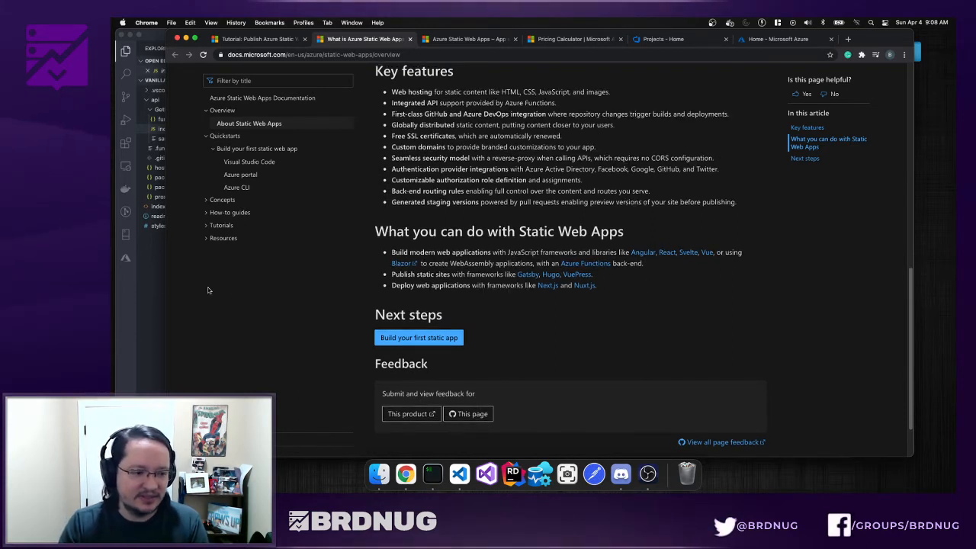
pyautogui.press('super+Tab')
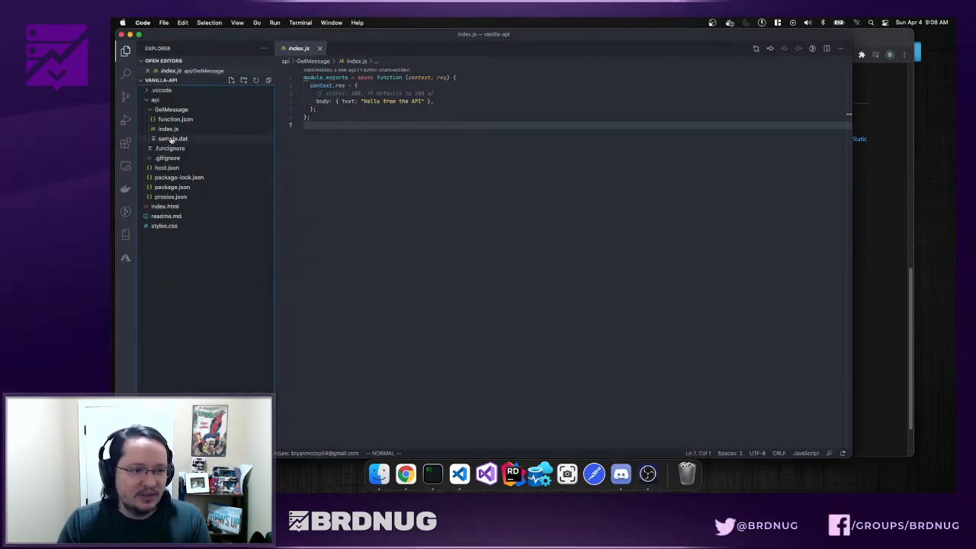
# - Reopen index.html in VS Code and look over its markup on lines 5–25
pyautogui.click(168, 129)
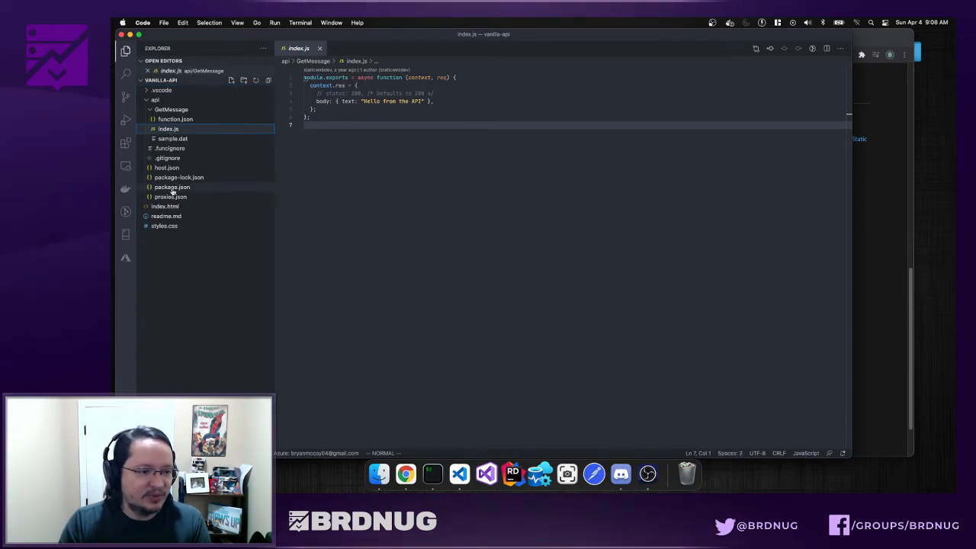
pyautogui.click(165, 206)
pyautogui.moveTo(366, 269); pyautogui.dragTo(314, 109)
pyautogui.click(354, 139)
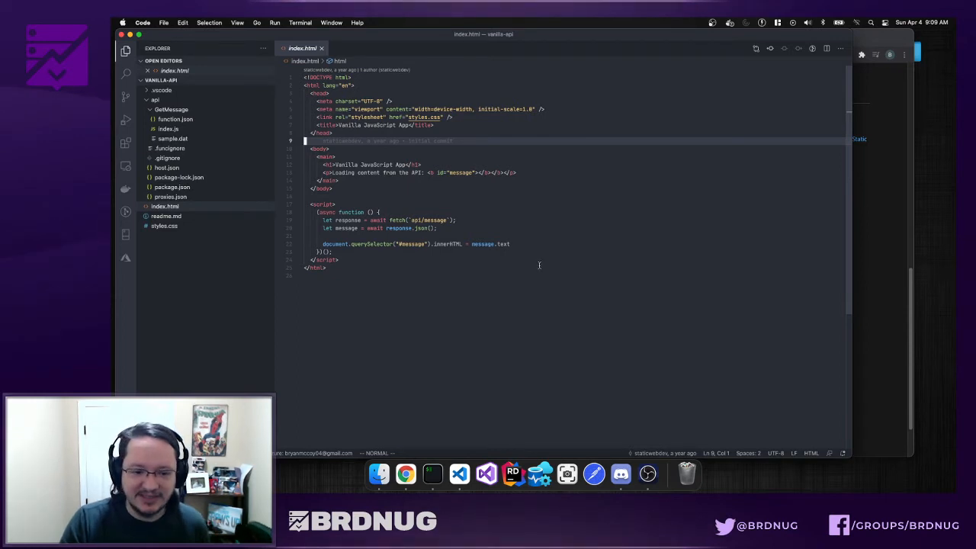
pyautogui.press('super+Tab')
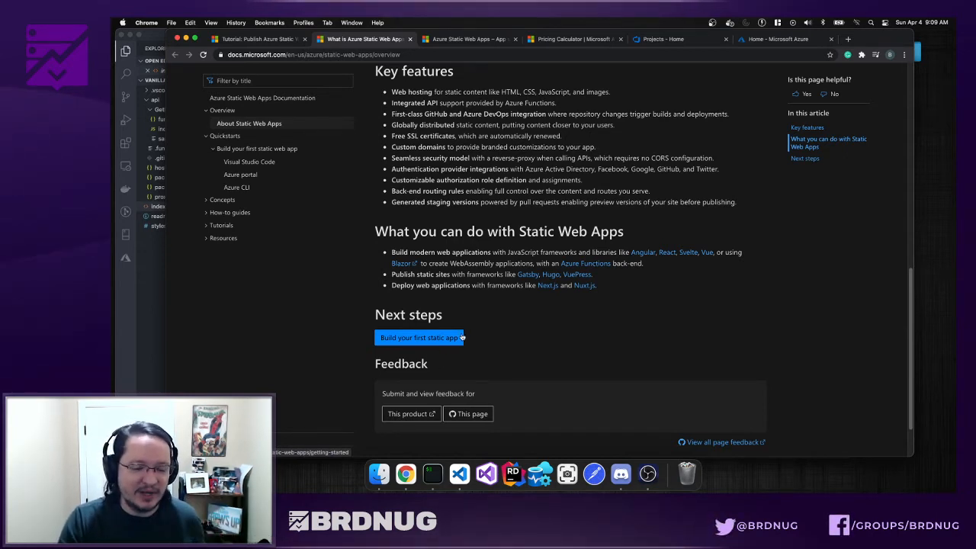
# - Return to the publishing tutorial, then open the Azure DevOps Projects home listing MyBlog and Angular-Template
pyautogui.scroll(10, 461, 337)
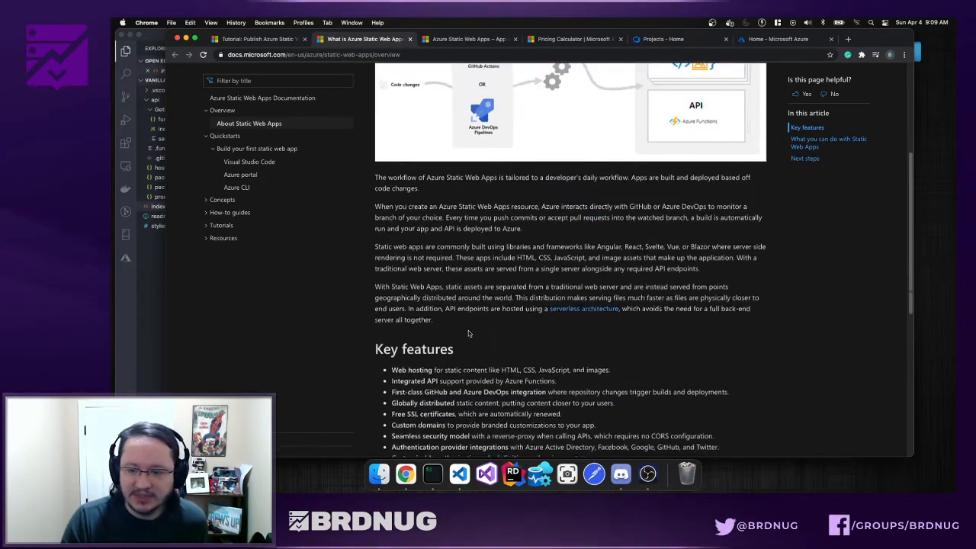
pyautogui.scroll(3, 469, 333)
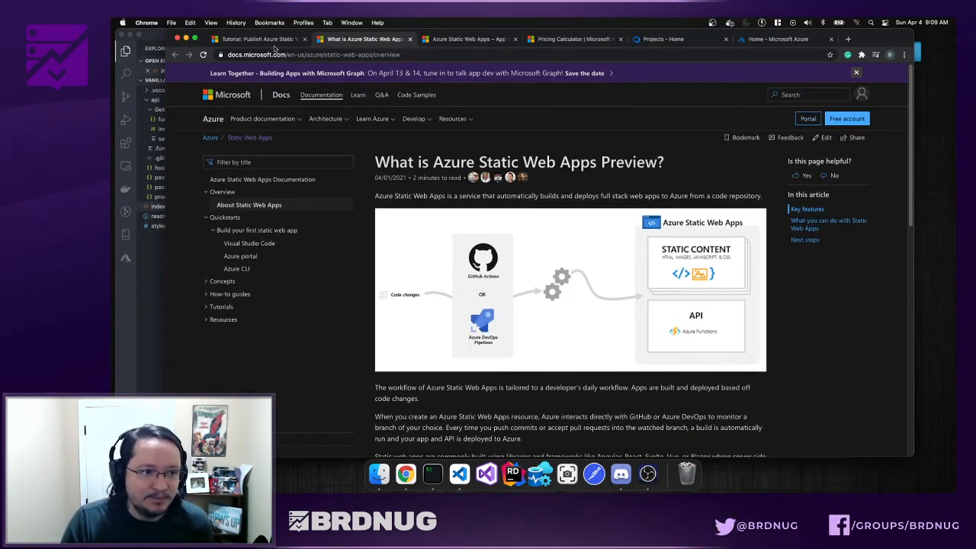
pyautogui.click(277, 41)
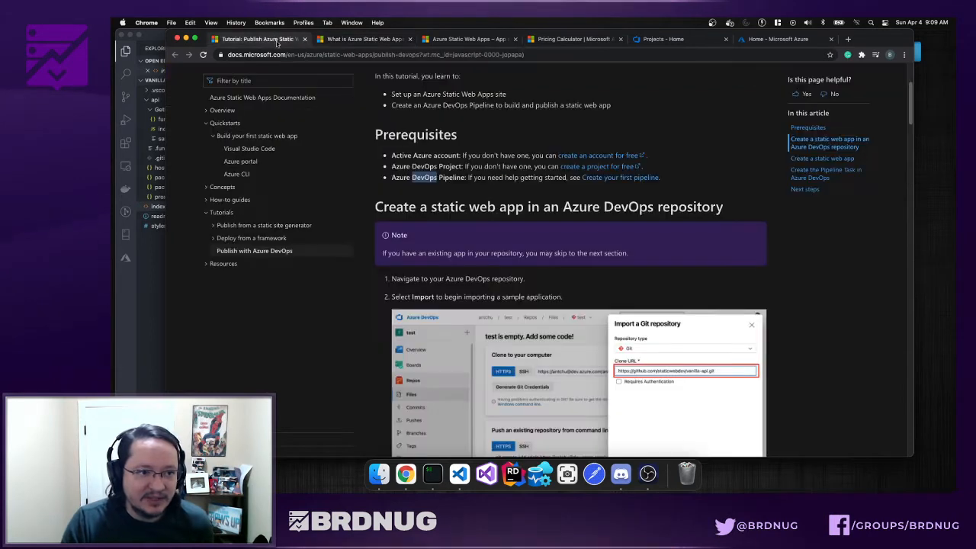
pyautogui.click(517, 195)
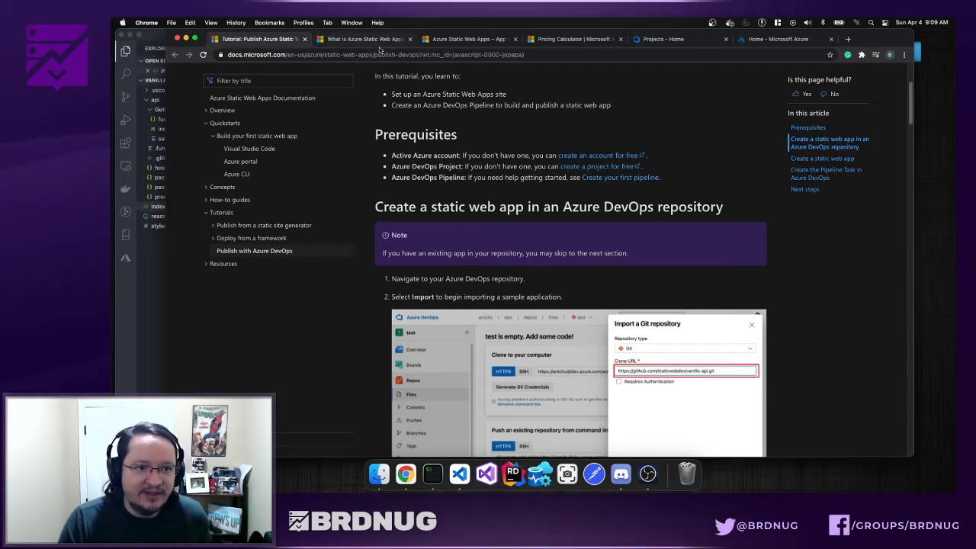
pyautogui.click(661, 39)
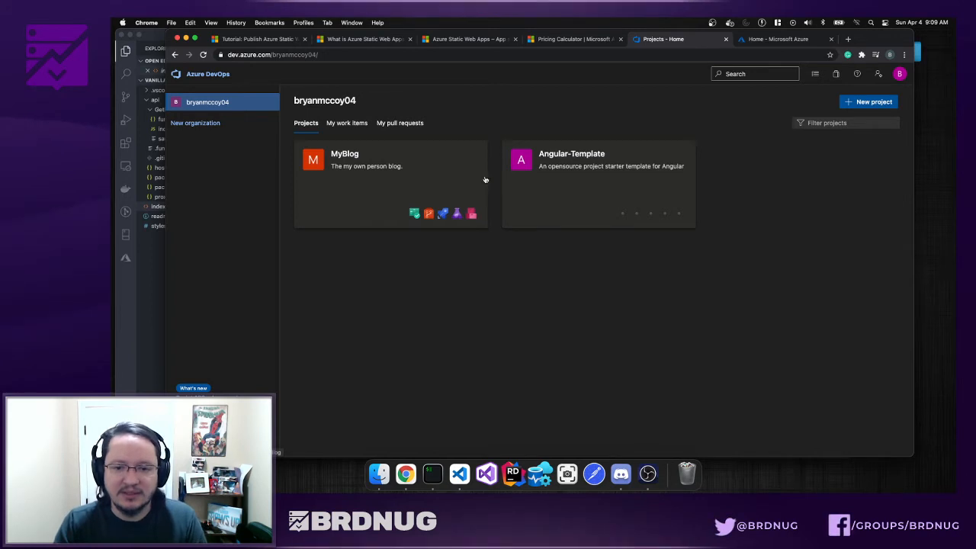
# - Confirm the Azure portal's All resources list is empty, then go back to the tutorial
pyautogui.click(751, 43)
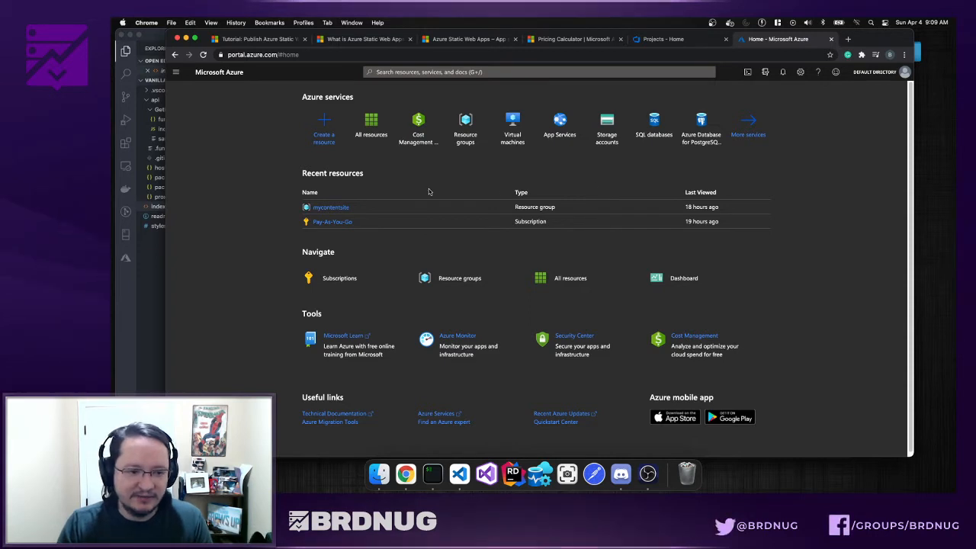
pyautogui.click(370, 122)
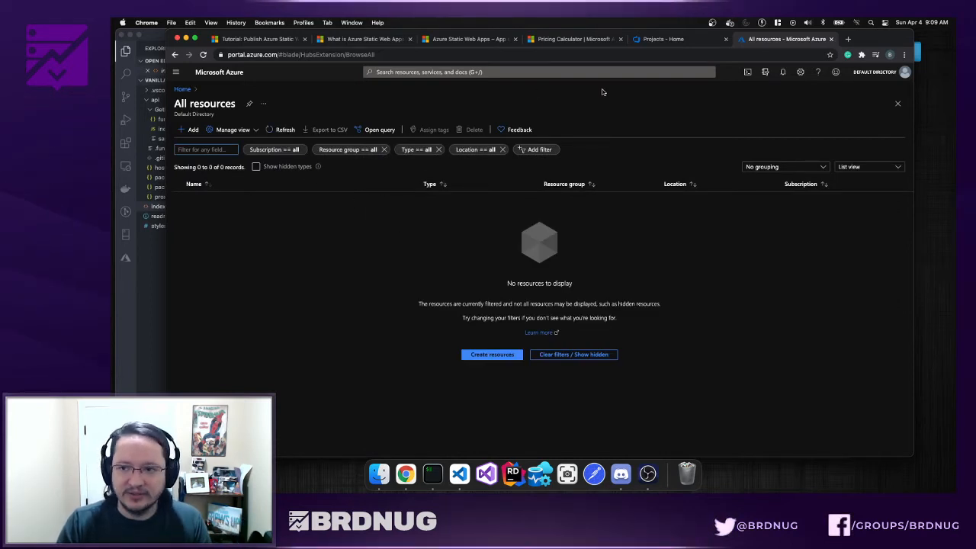
pyautogui.click(660, 38)
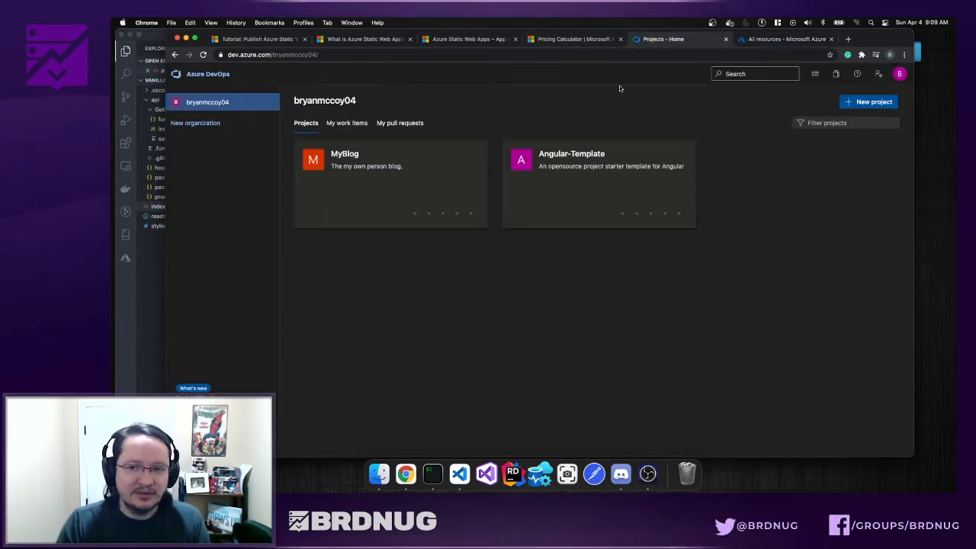
pyautogui.click(270, 41)
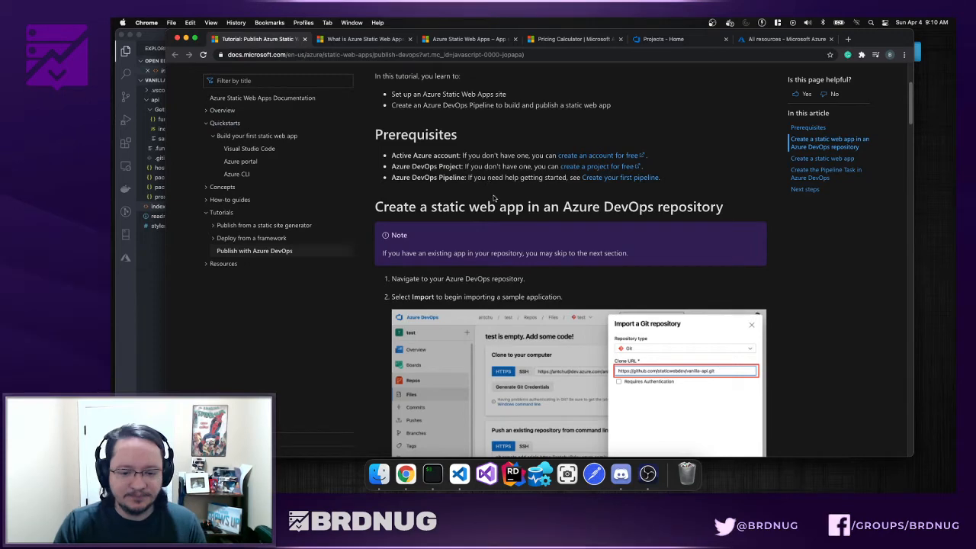
pyautogui.scroll(-2, 493, 198)
pyautogui.scroll(-2, 554, 285)
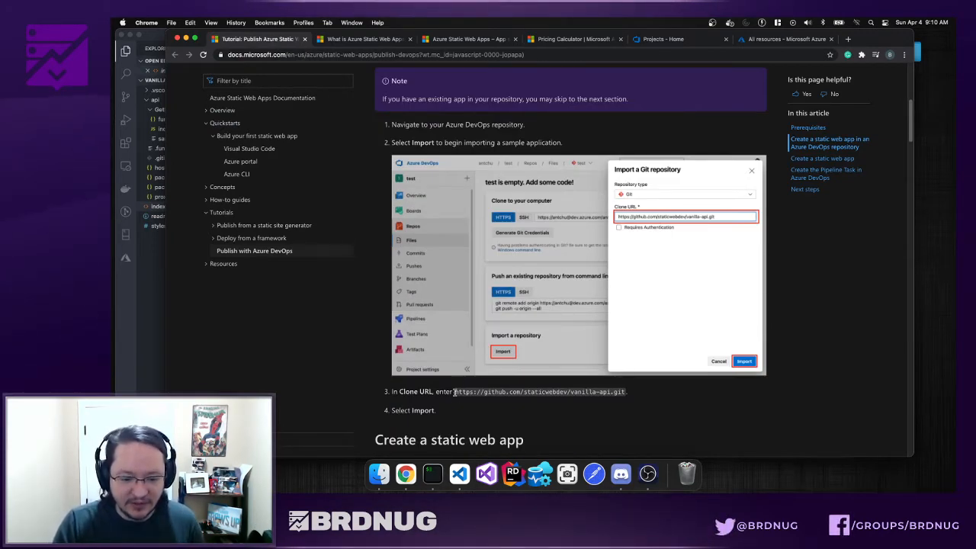
pyautogui.moveTo(456, 392); pyautogui.dragTo(624, 392)
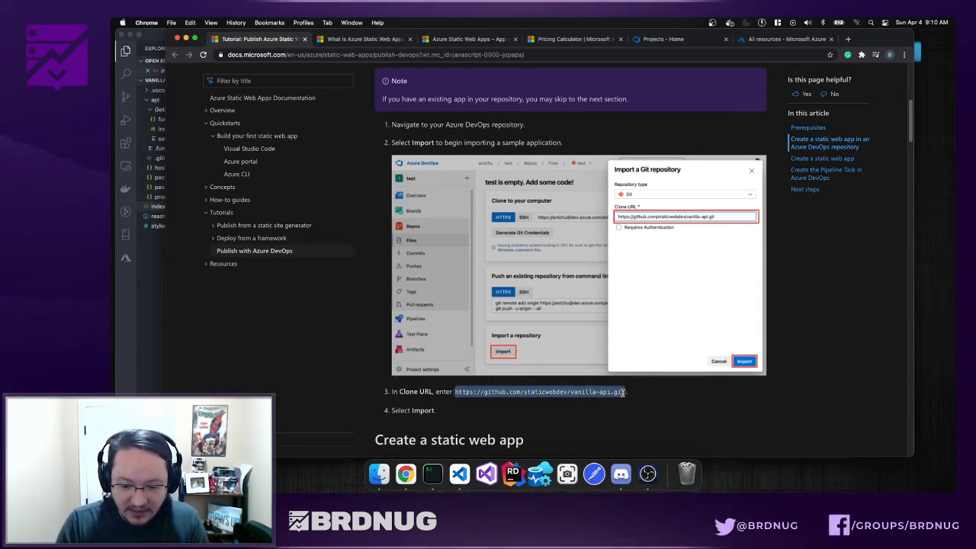
pyautogui.rightClick(625, 392)
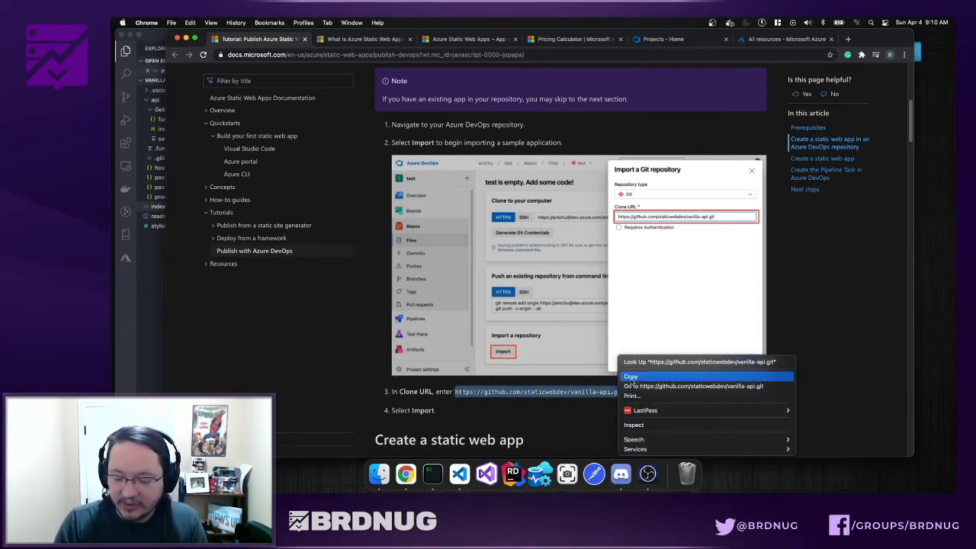
pyautogui.click(619, 386)
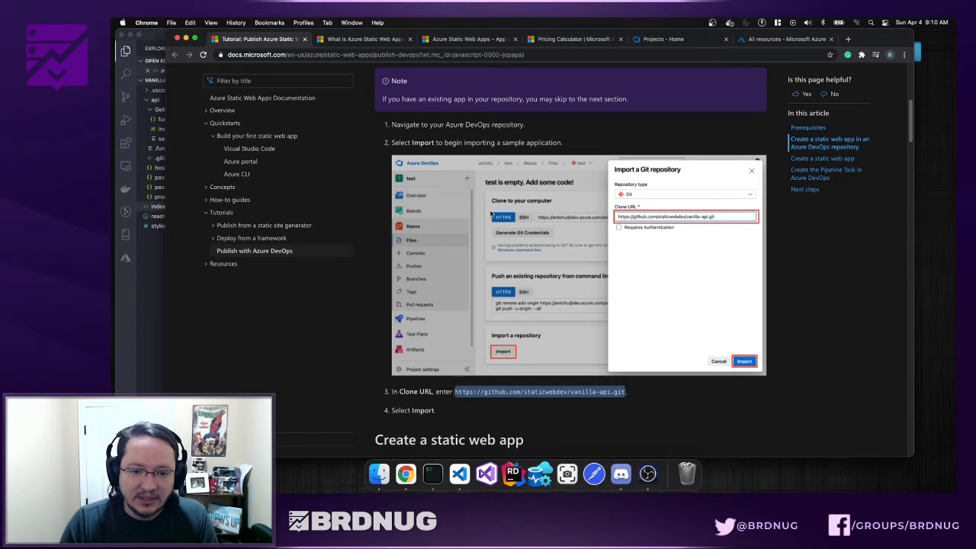
pyautogui.click(656, 39)
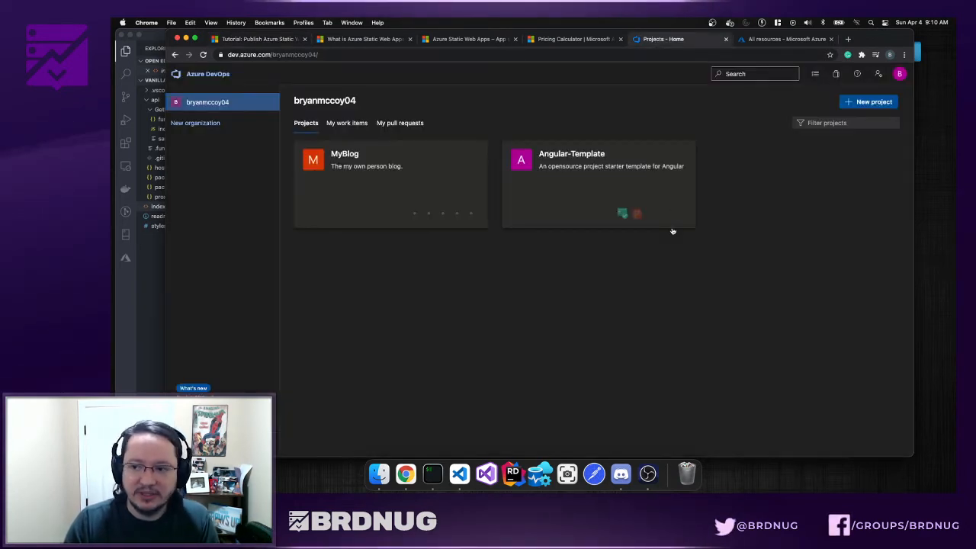
# - Create a private Azure DevOps project named test-static-site using Git and Agile
pyautogui.click(869, 101)
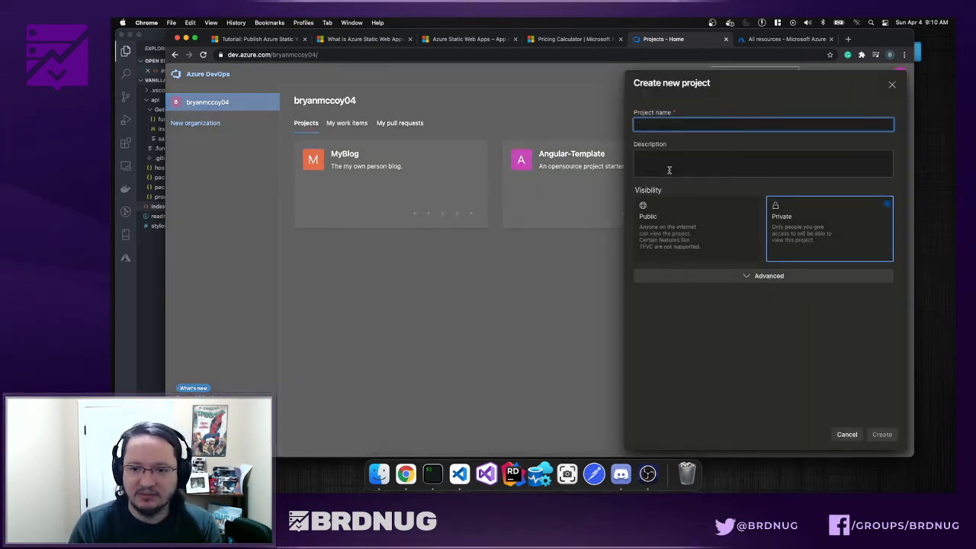
pyautogui.write('test')
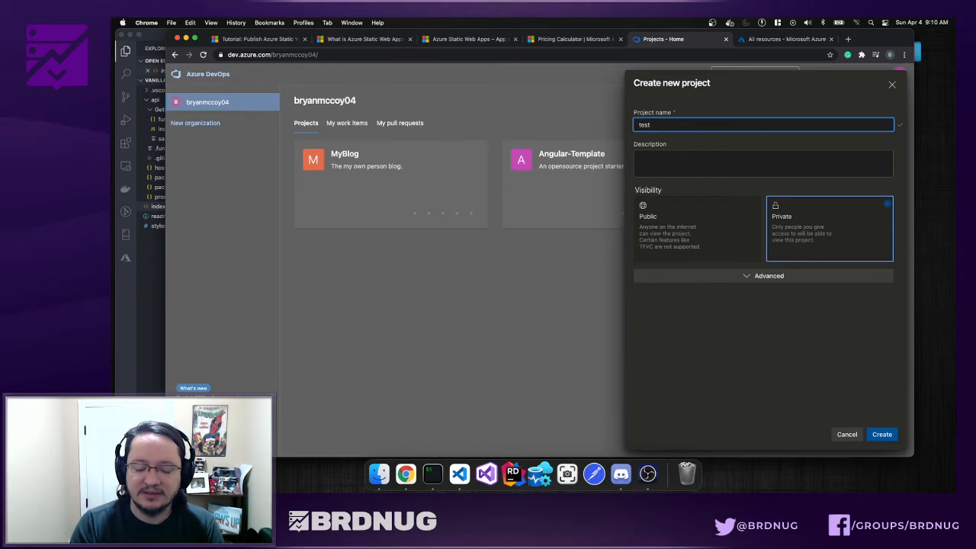
pyautogui.write('-staic')
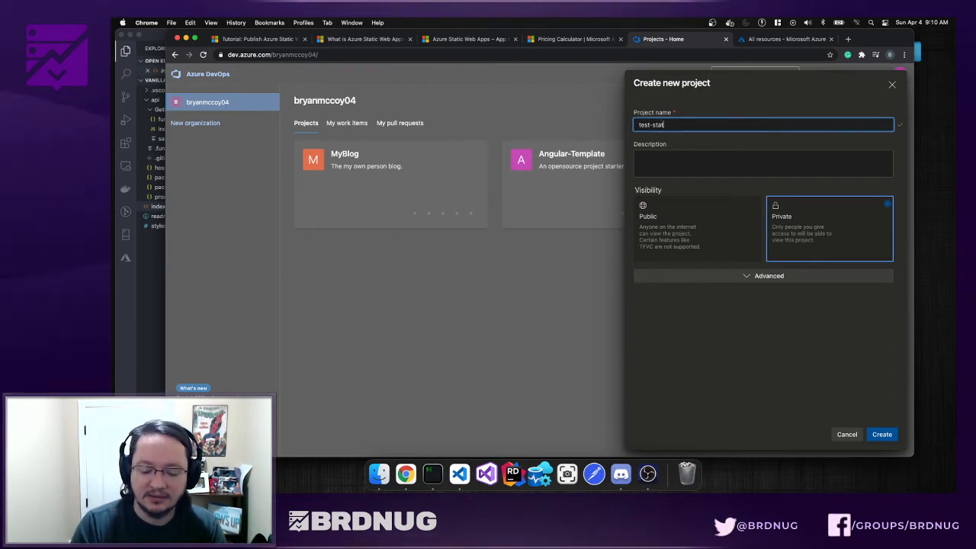
pyautogui.write('ic-site')
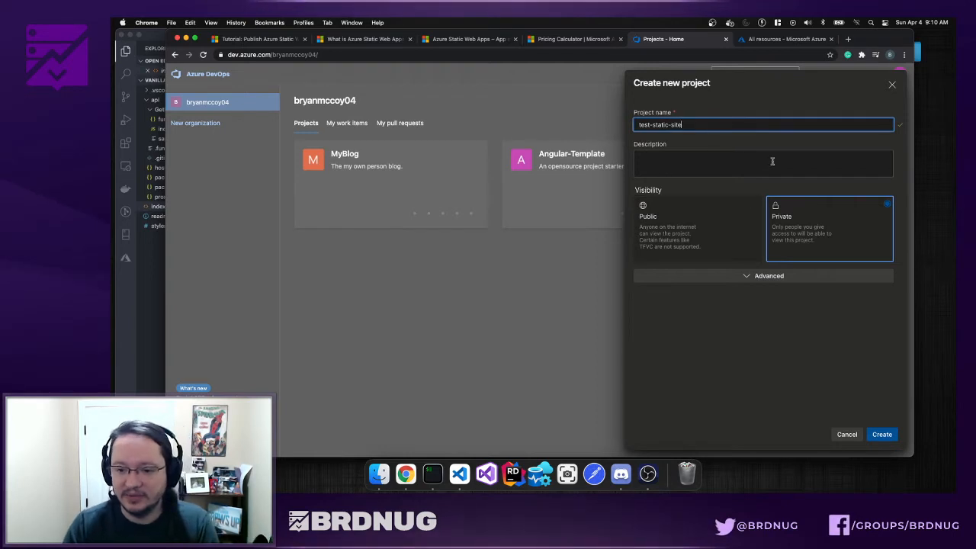
pyautogui.click(753, 275)
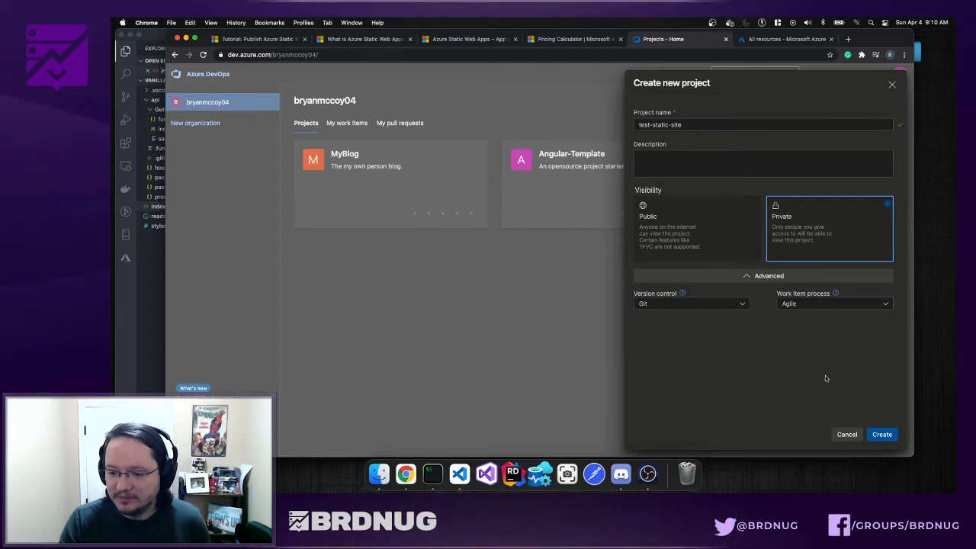
pyautogui.click(881, 435)
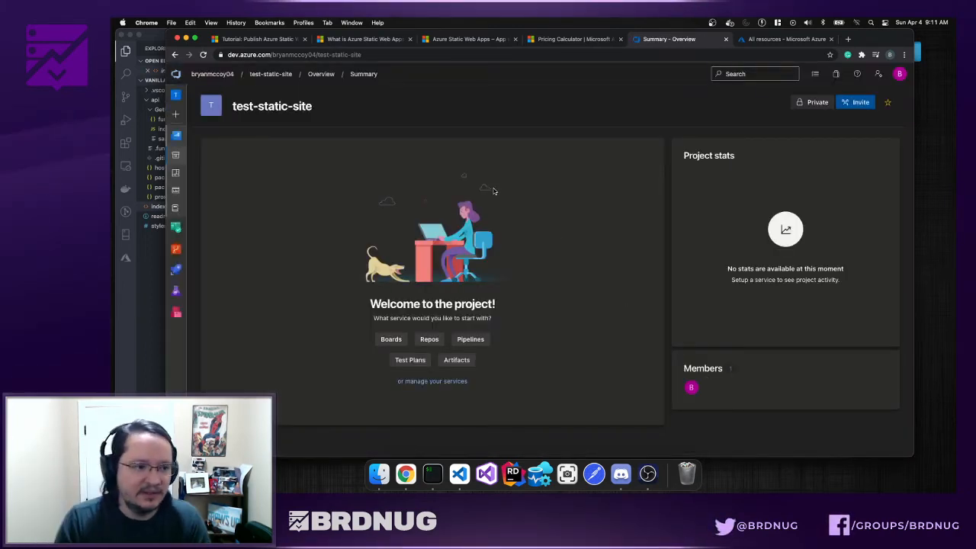
# - Tour the project's Overview, Boards, Pipelines and Test Plans, ending on the empty Repos Files page
pyautogui.click(175, 249)
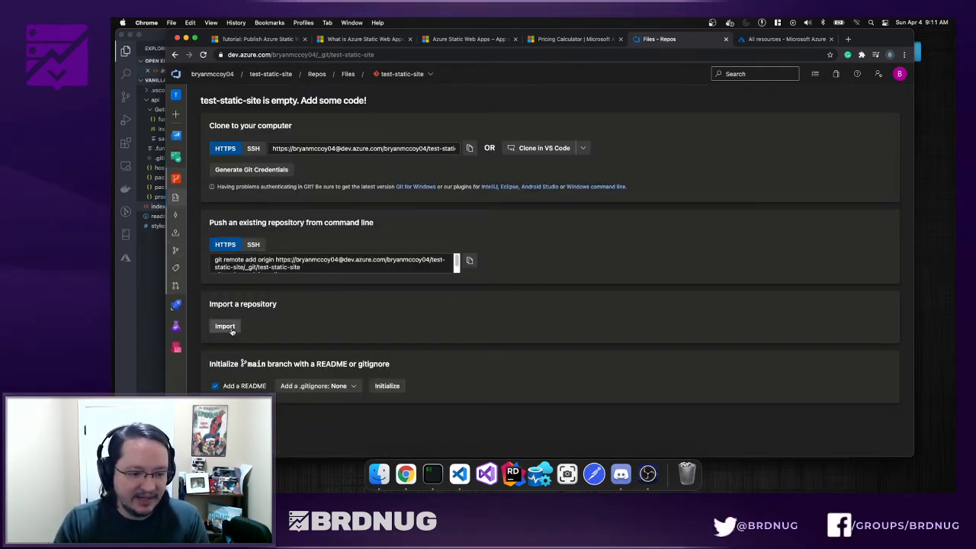
pyautogui.click(190, 138)
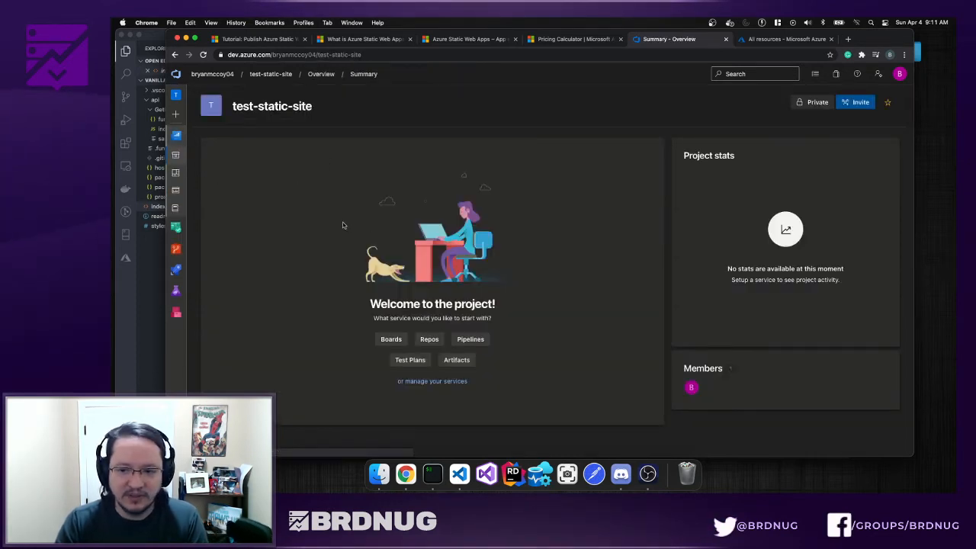
pyautogui.click(177, 228)
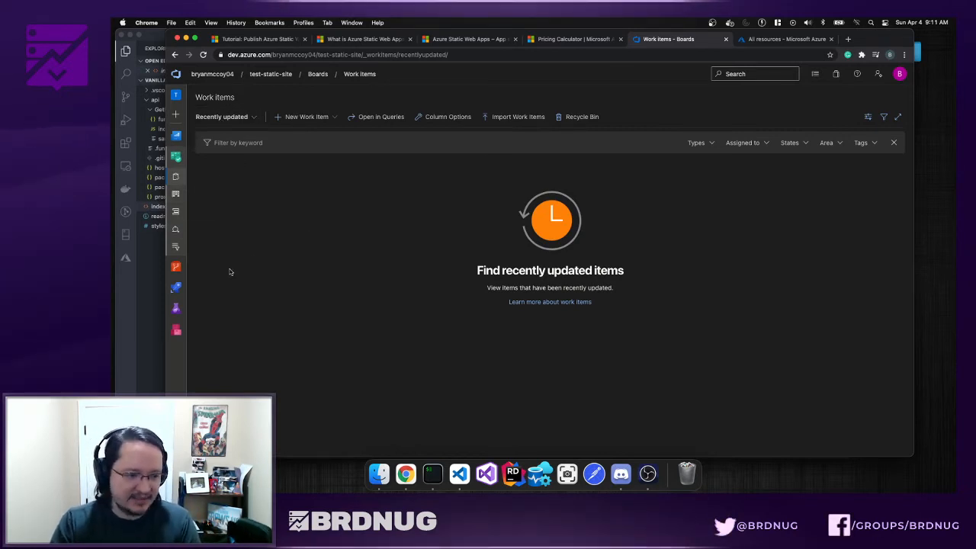
pyautogui.click(179, 272)
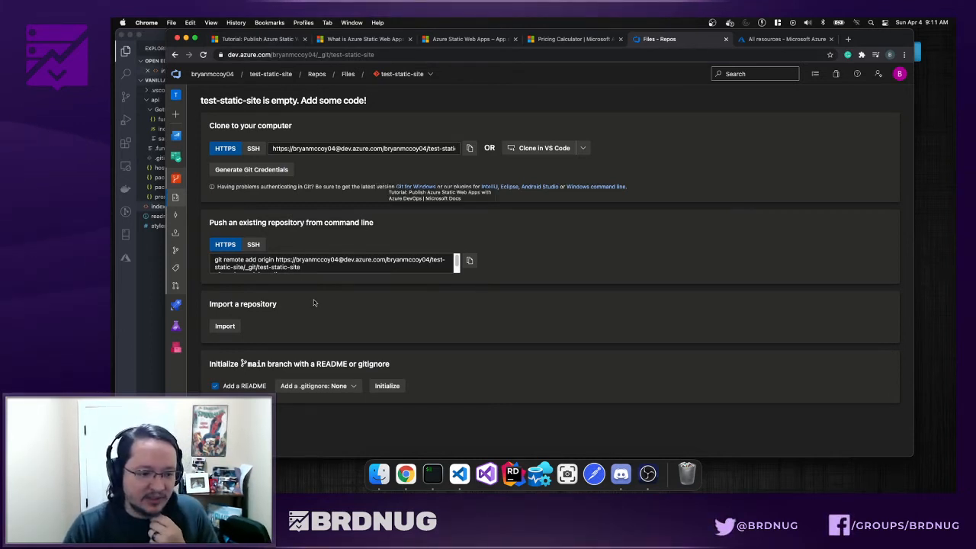
pyautogui.click(176, 304)
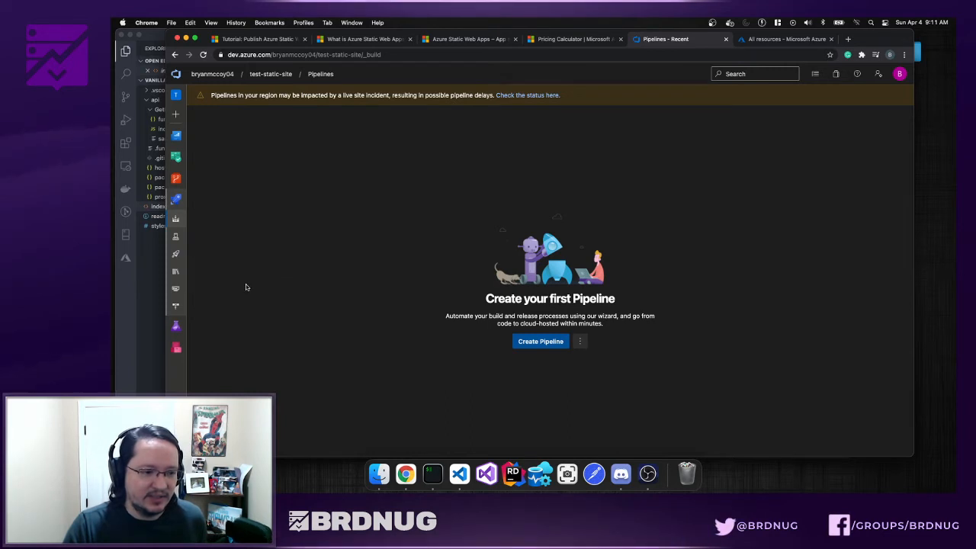
pyautogui.moveTo(179, 331)
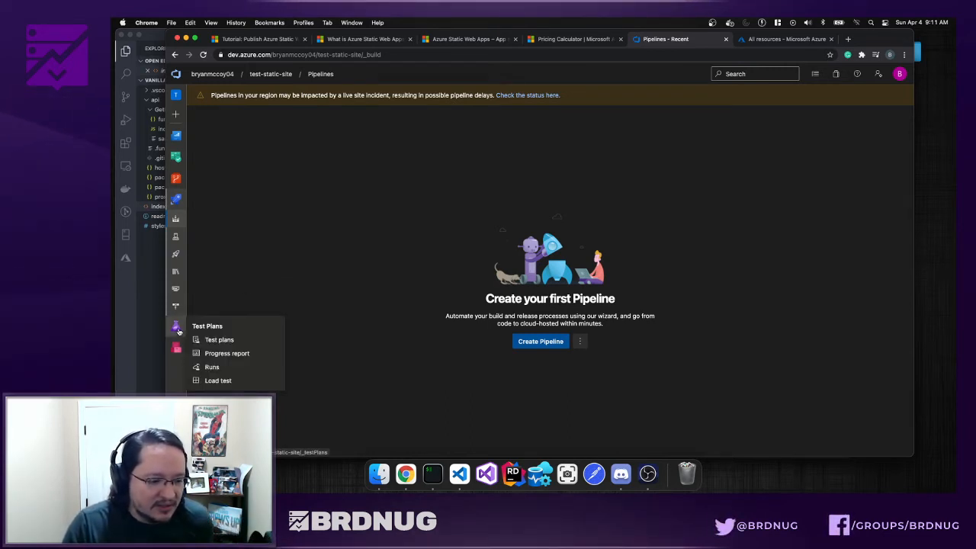
pyautogui.click(179, 331)
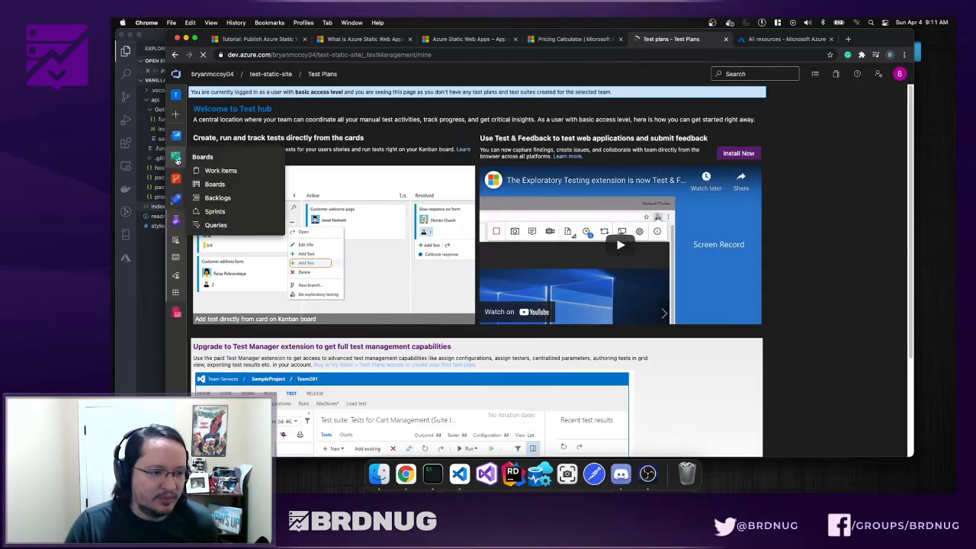
pyautogui.click(182, 186)
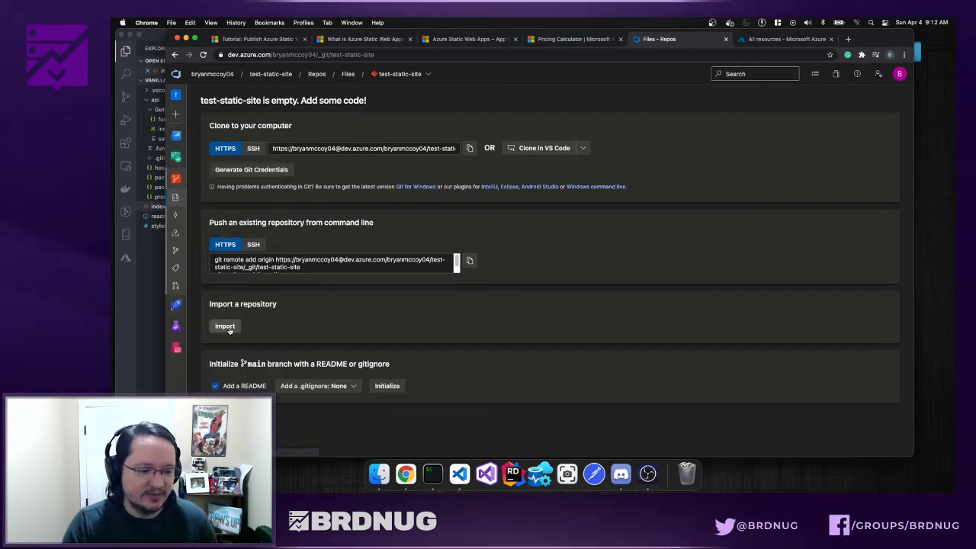
# - Import the vanilla-api sample into the test-static-site repository by pasting its clone URL
pyautogui.click(225, 327)
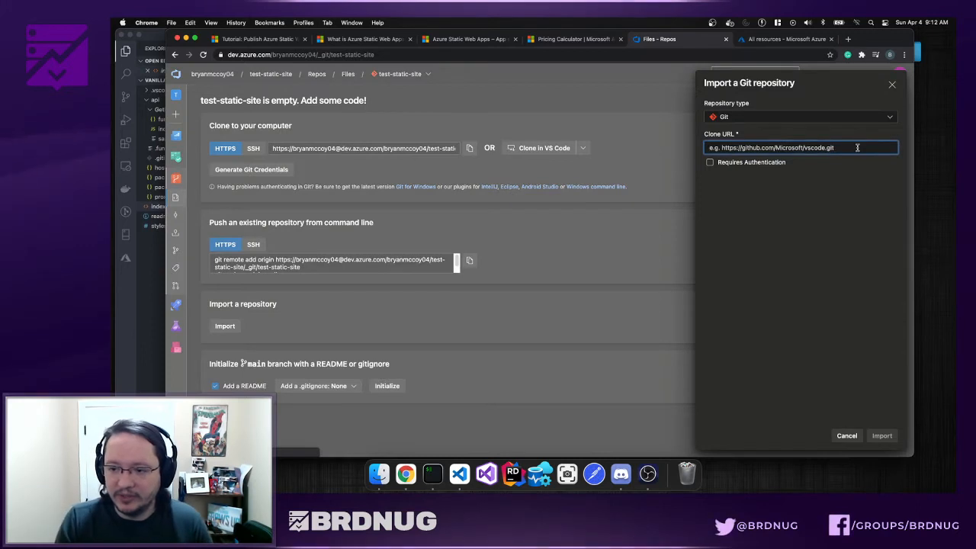
pyautogui.write('https://github.com/staticwebdev/vanilla-api.git')
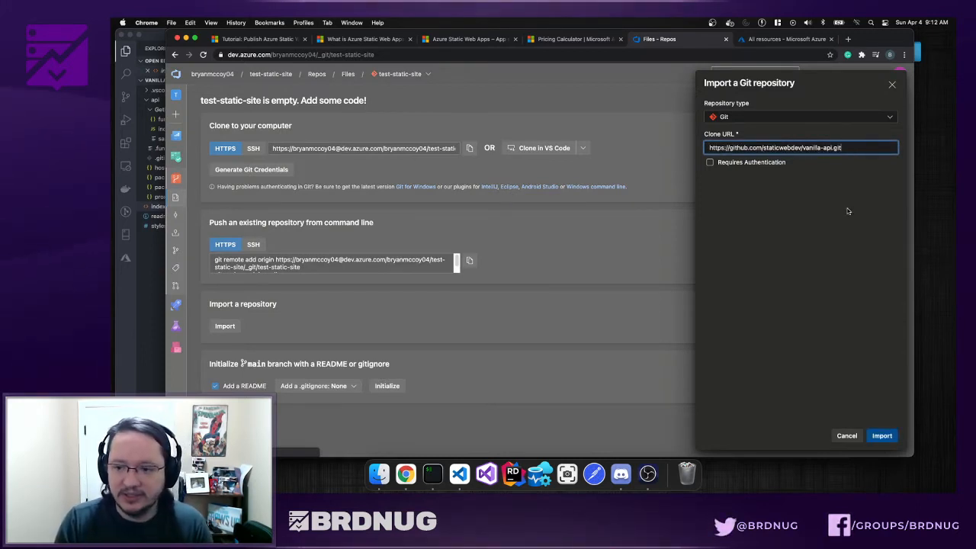
pyautogui.click(881, 434)
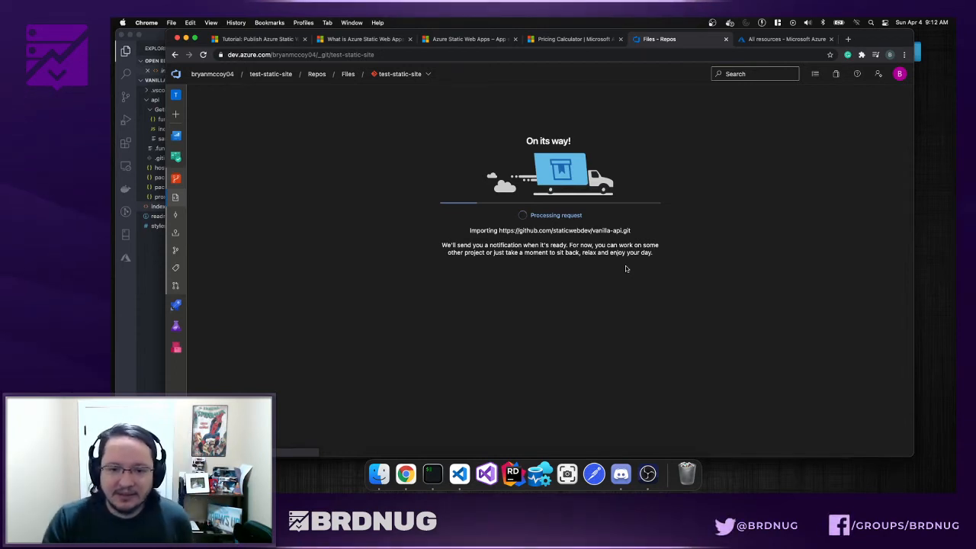
# - Read ahead in the publishing tutorial, then view the imported repository's files
pyautogui.click(273, 39)
pyautogui.scroll(-2, 553, 354)
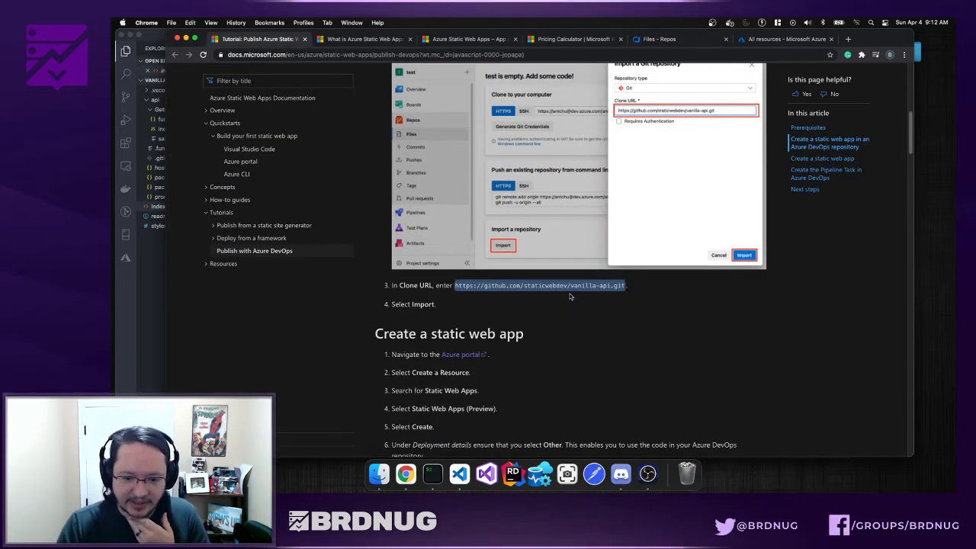
pyautogui.scroll(-1, 569, 296)
pyautogui.scroll(-3, 568, 295)
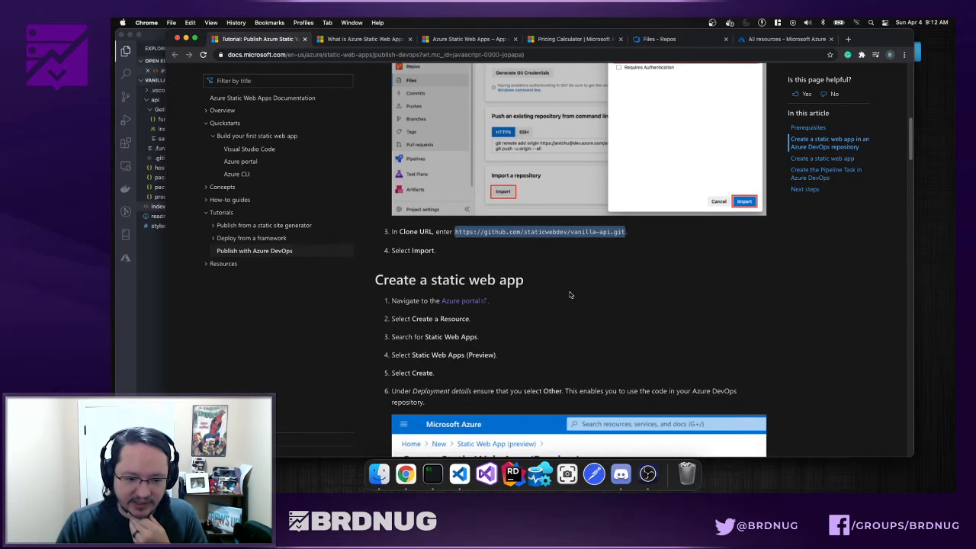
pyautogui.scroll(-3, 569, 295)
pyautogui.scroll(-1, 513, 282)
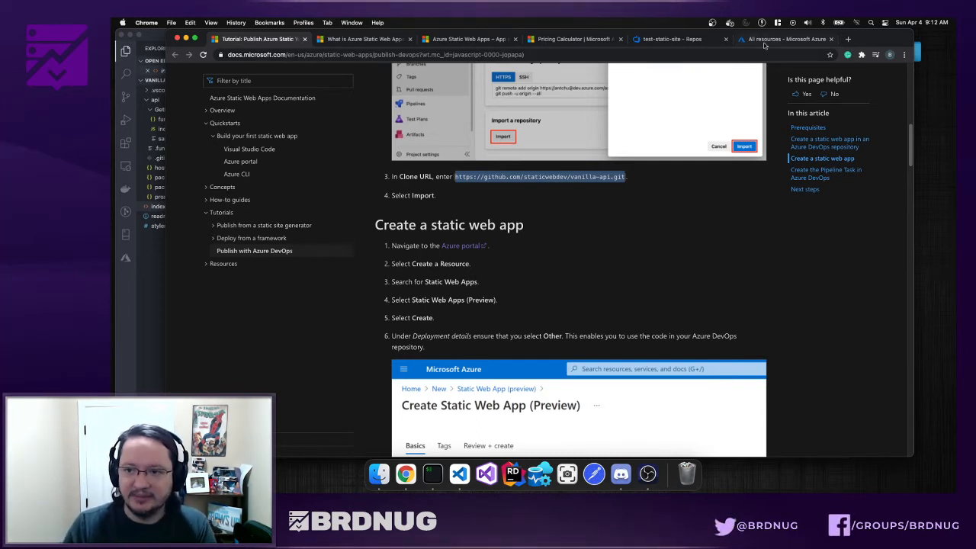
pyautogui.click(659, 39)
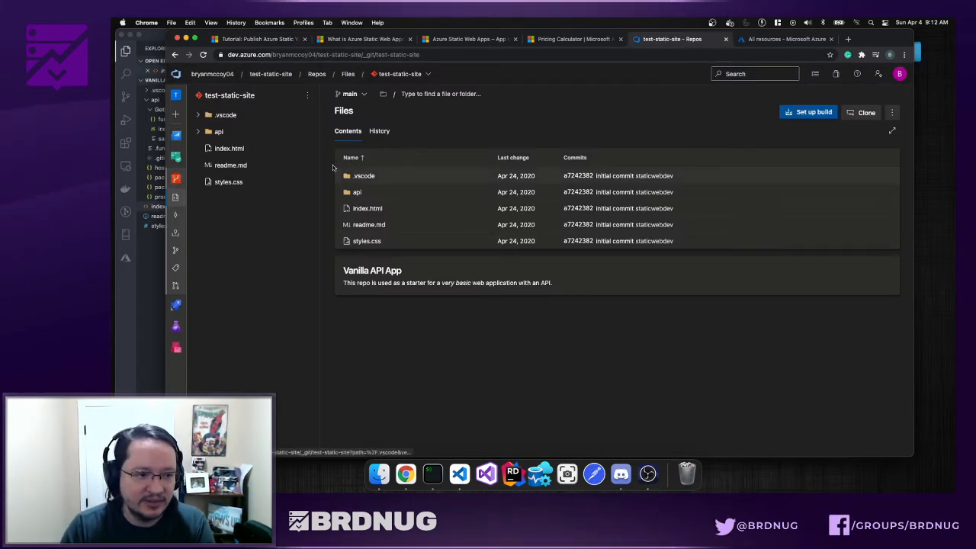
# - Open index.html from the api folder and find the h1 heading on line 13
pyautogui.click(198, 131)
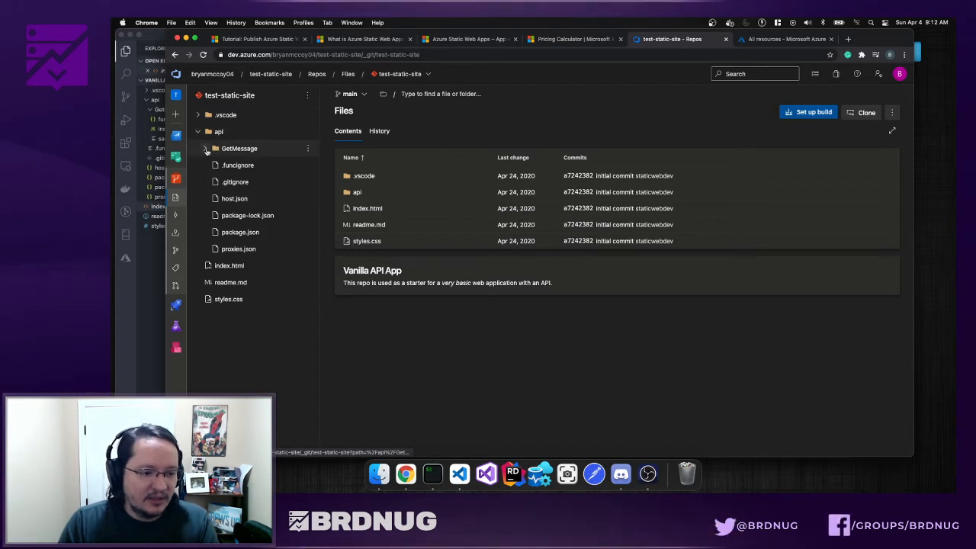
pyautogui.click(227, 266)
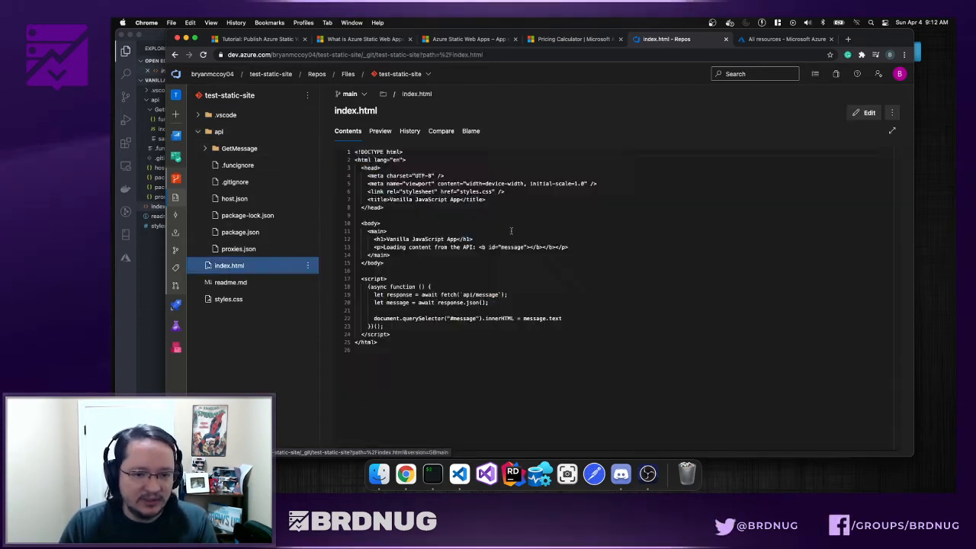
pyautogui.click(467, 281)
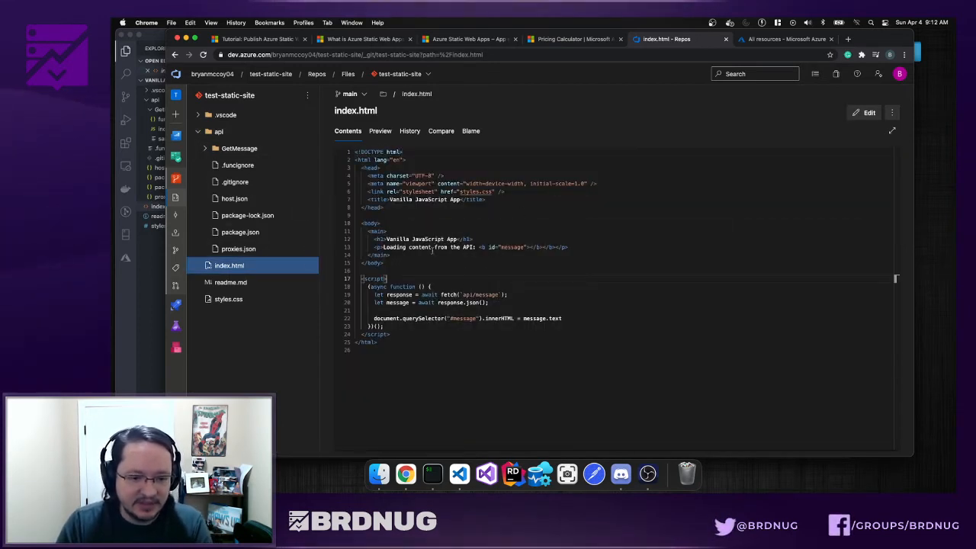
pyautogui.click(433, 249)
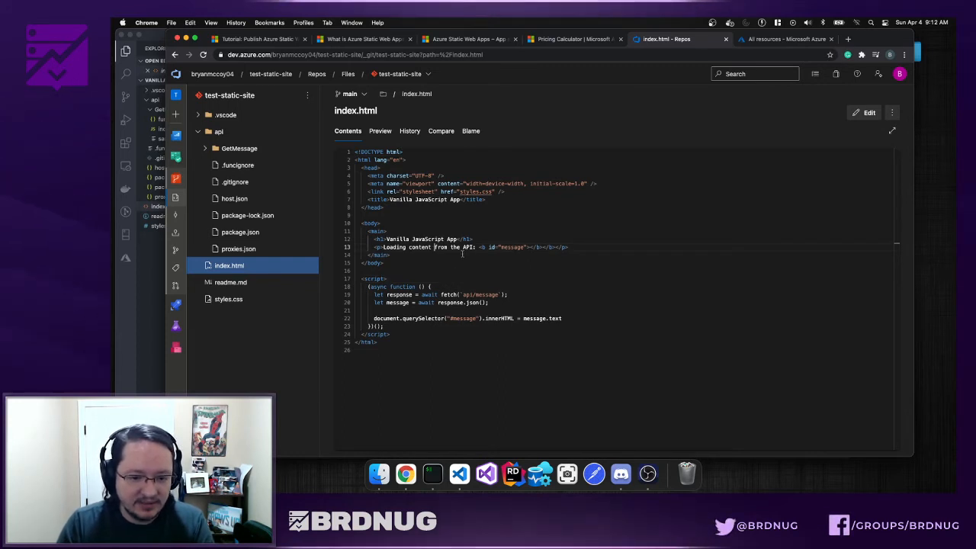
pyautogui.click(432, 248)
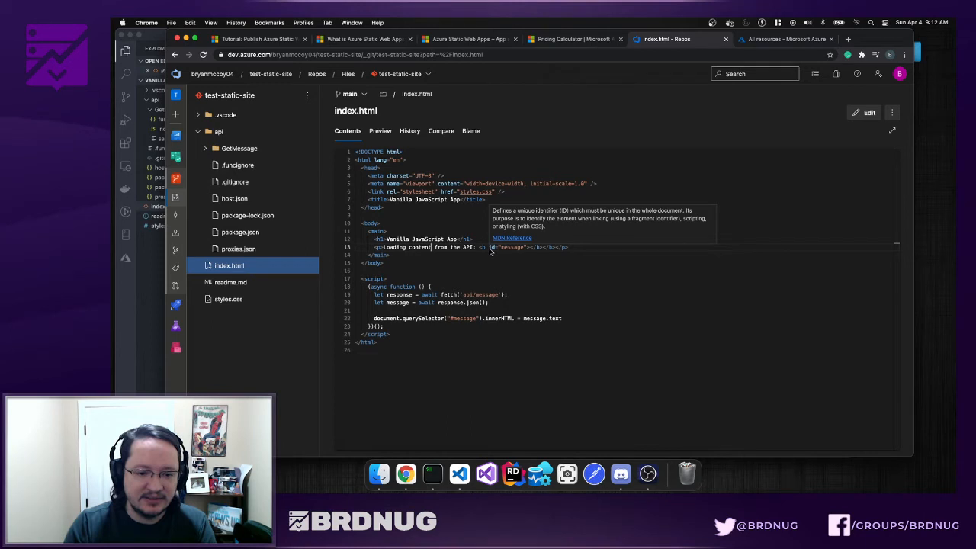
# - Append 'Live Demo' to the h1 heading and commit it to main as 'Updated index.html'
pyautogui.click(865, 113)
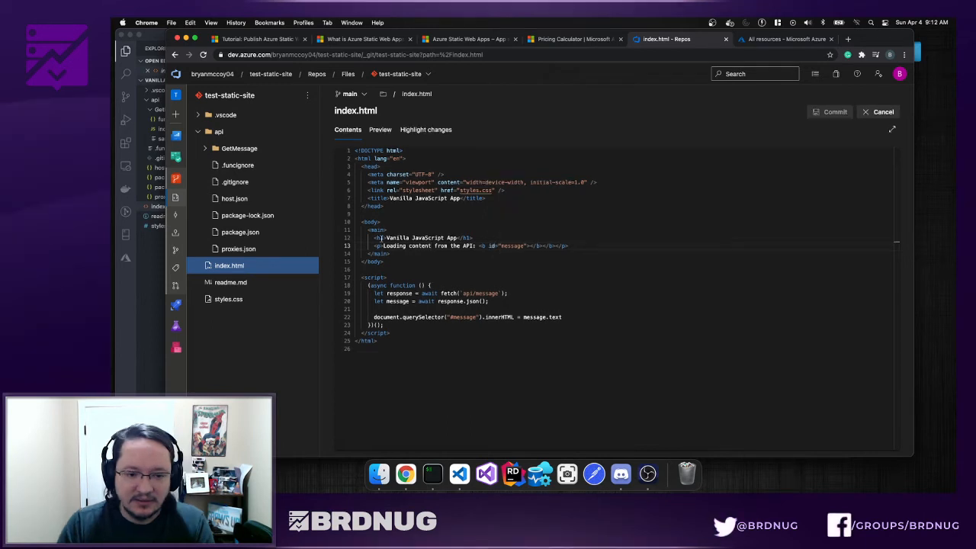
pyautogui.click(457, 237)
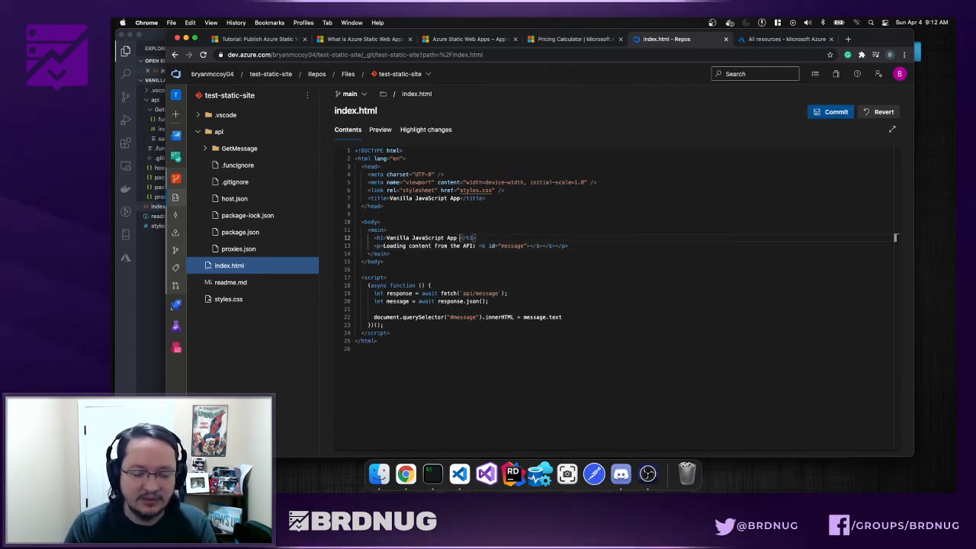
pyautogui.write('Live ')
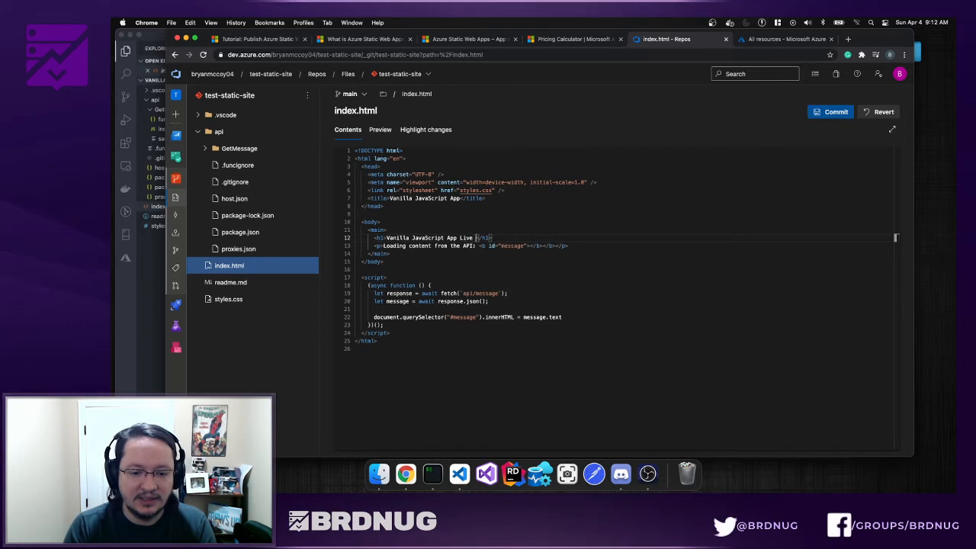
pyautogui.write('Demo')
pyautogui.click(832, 112)
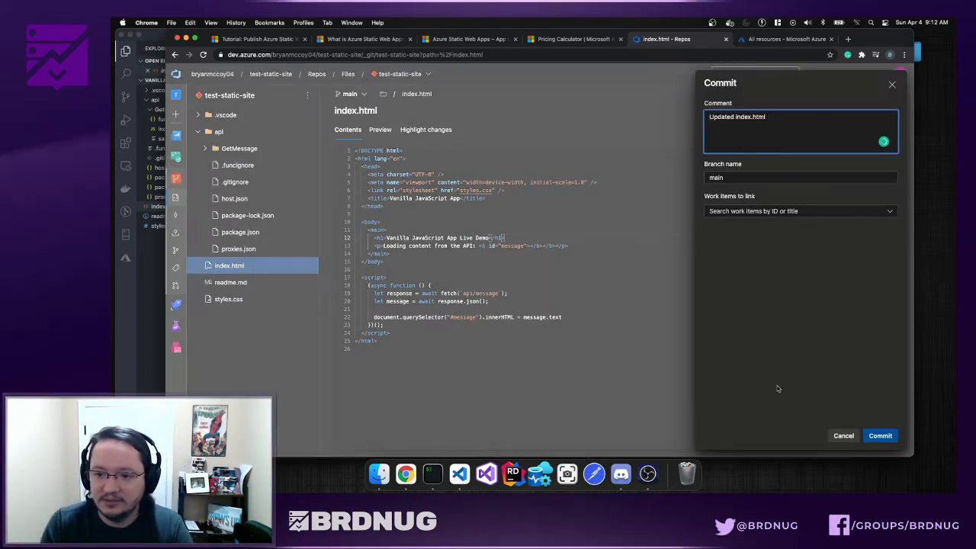
pyautogui.click(878, 435)
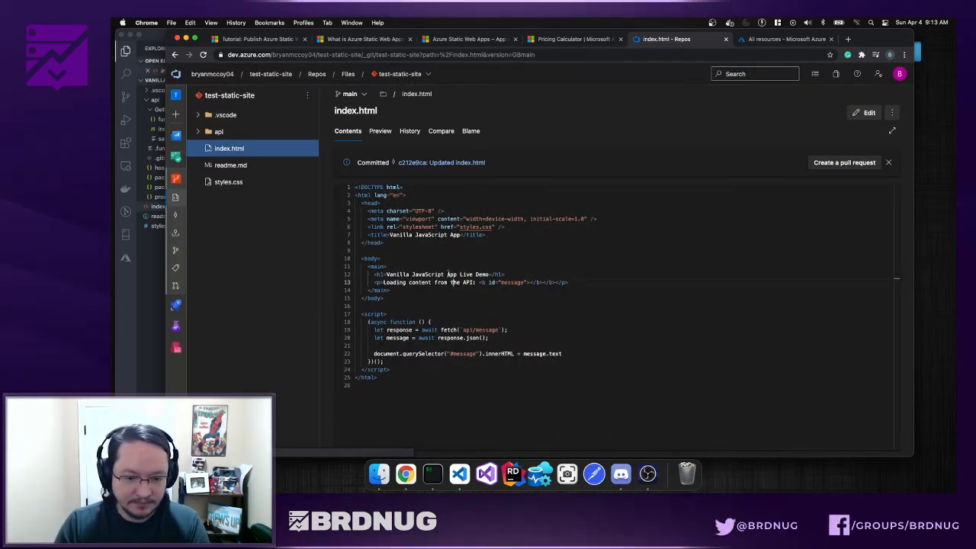
pyautogui.click(451, 282)
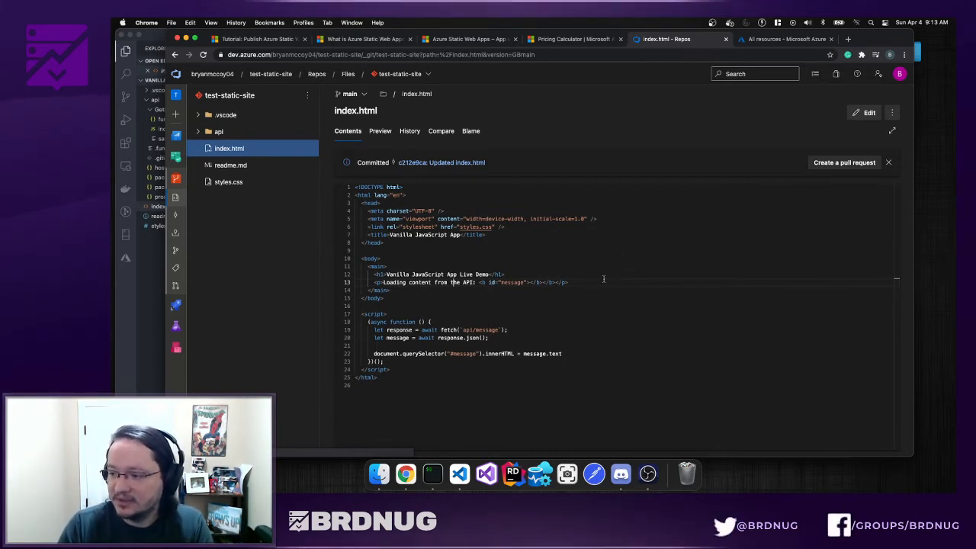
# - Add a resource in the Azure portal and select the Marketplace's Static Web App (preview) offer
pyautogui.click(771, 38)
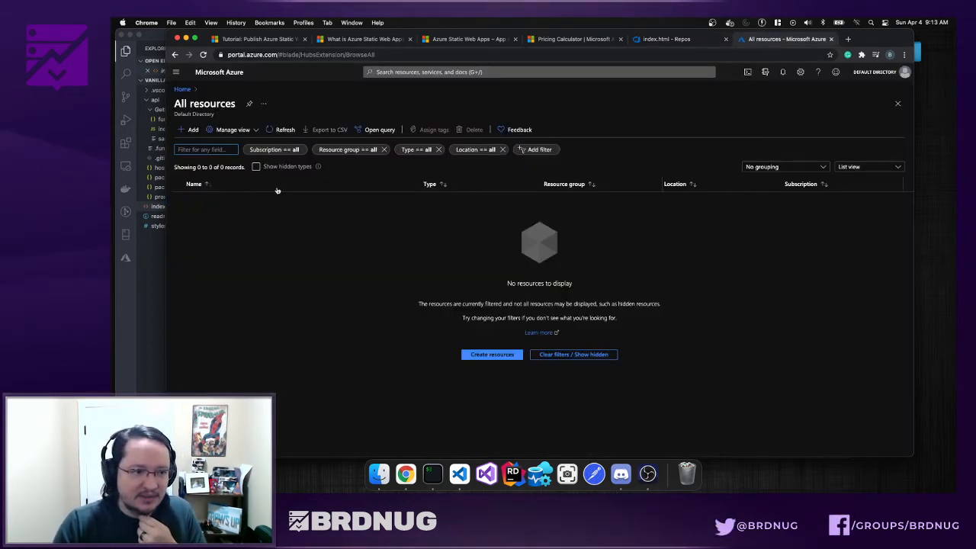
pyautogui.click(191, 131)
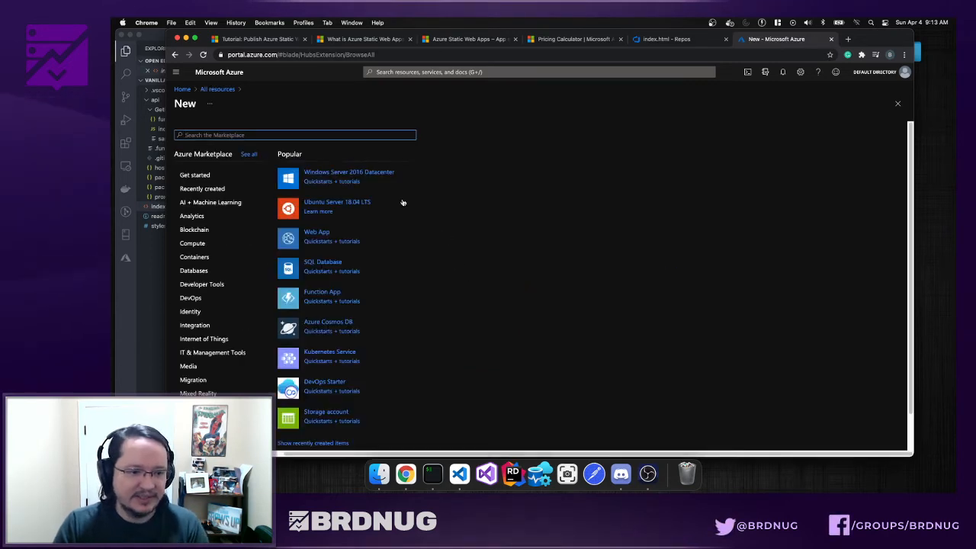
pyautogui.write('static w')
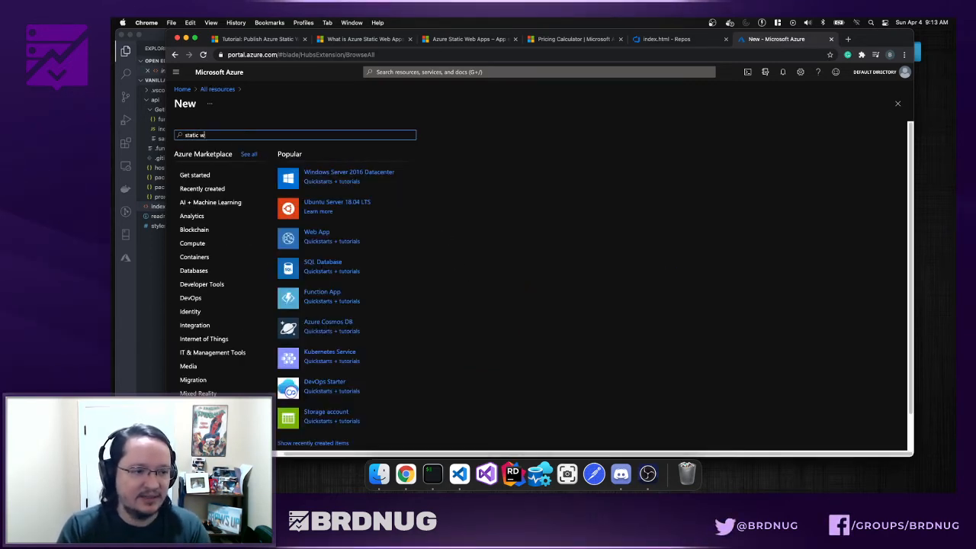
pyautogui.write('eb ap')
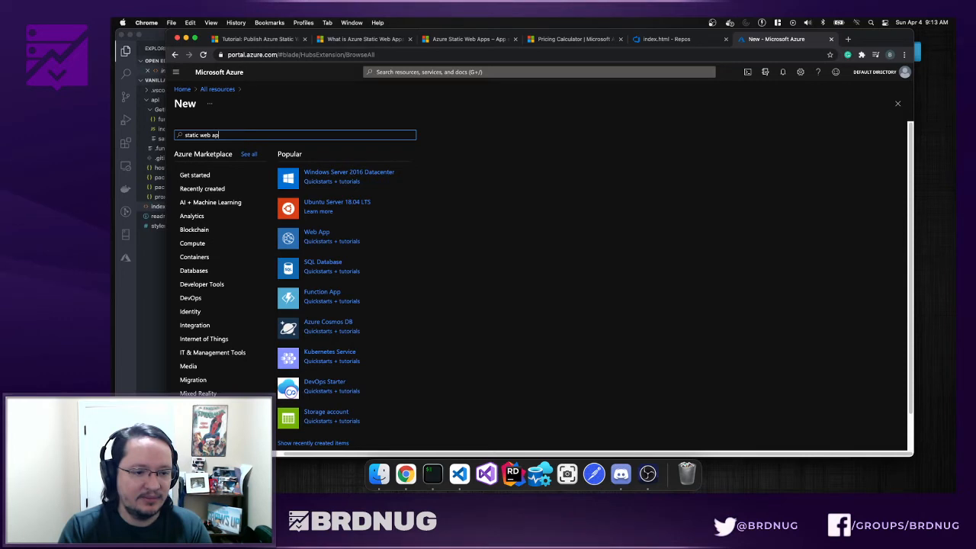
pyautogui.write('p')
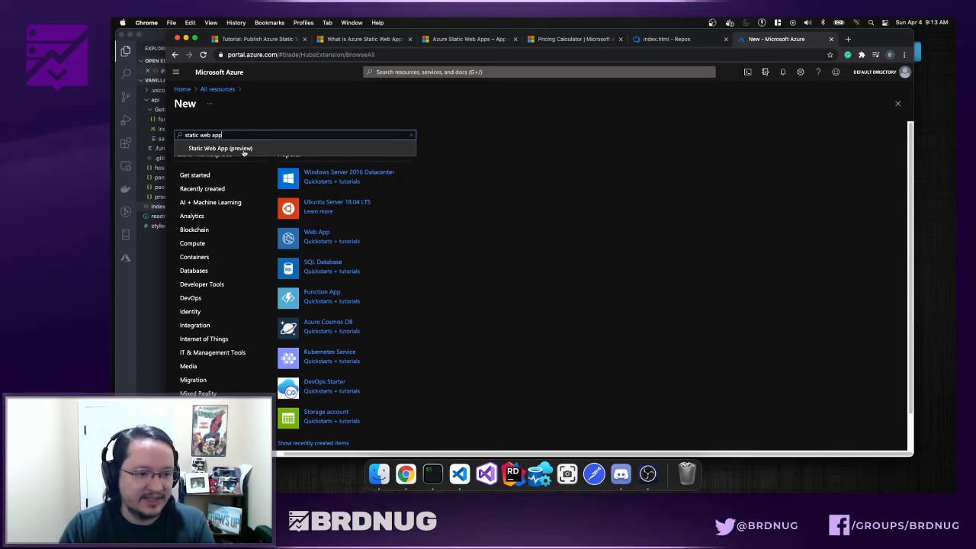
pyautogui.click(246, 149)
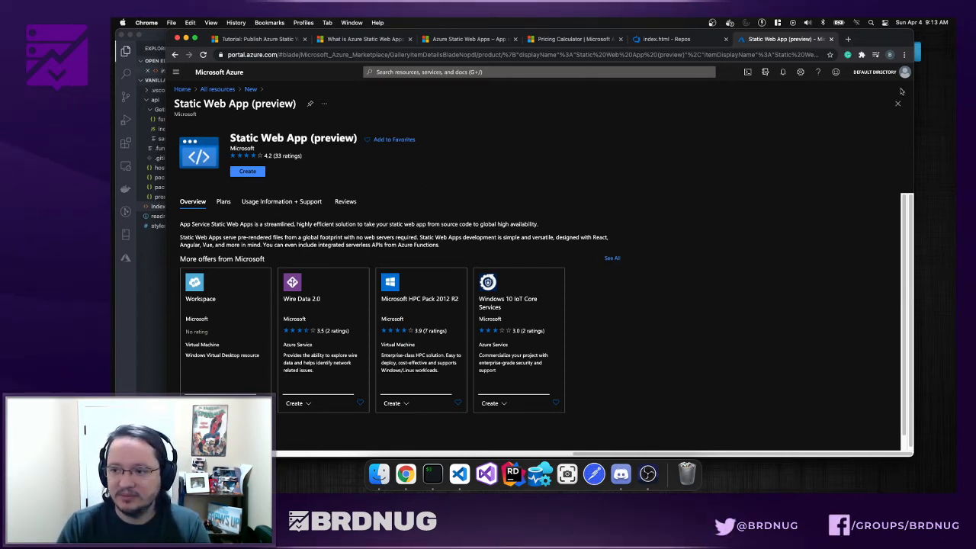
pyautogui.moveTo(912, 90); pyautogui.dragTo(956, 461)
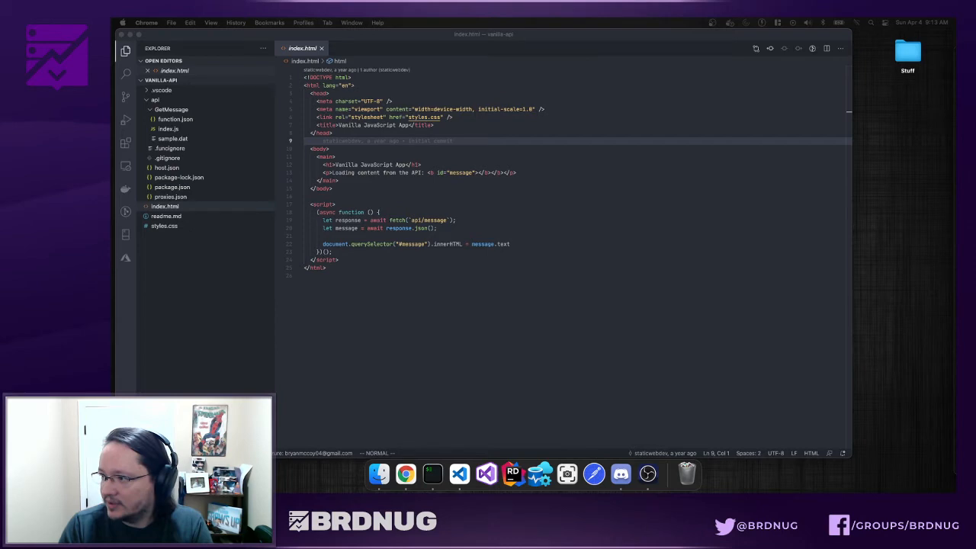
# - Fill the Basics form: mycontentsite resource group, the app name, Central US region, source Other
pyautogui.moveTo(954, 55); pyautogui.dragTo(713, 40)
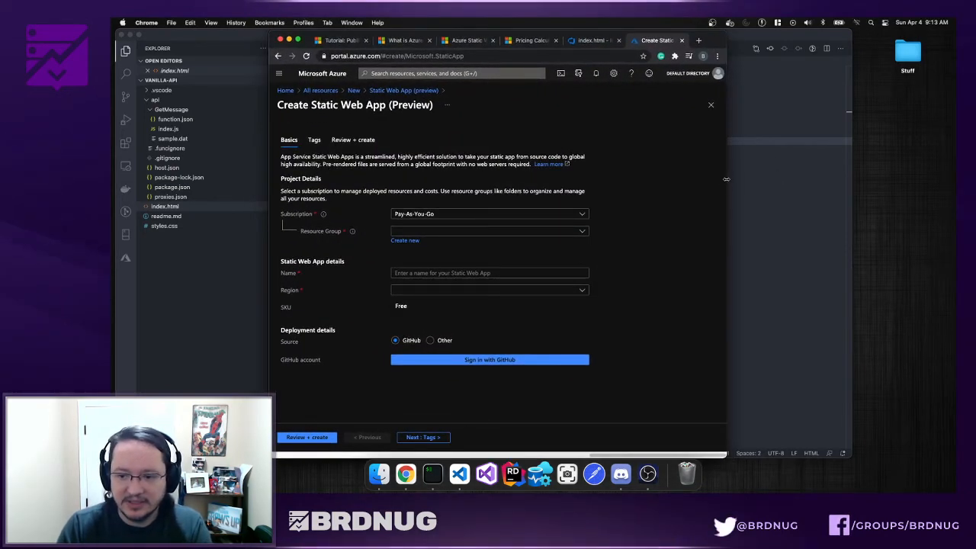
pyautogui.moveTo(726, 179)
pyautogui.mouseDown()
pyautogui.moveTo(872, 182)
pyautogui.moveTo(730, 184)
pyautogui.mouseUp()
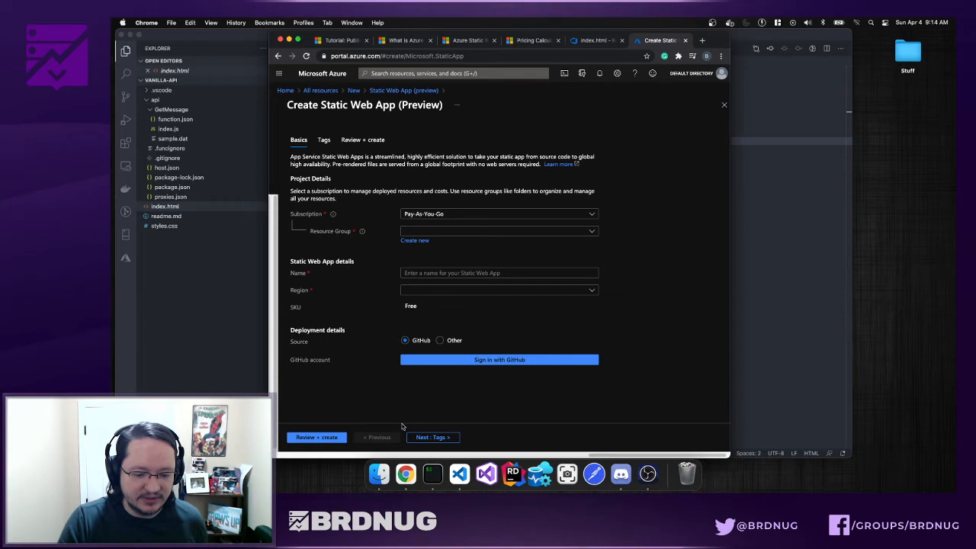
pyautogui.click(454, 231)
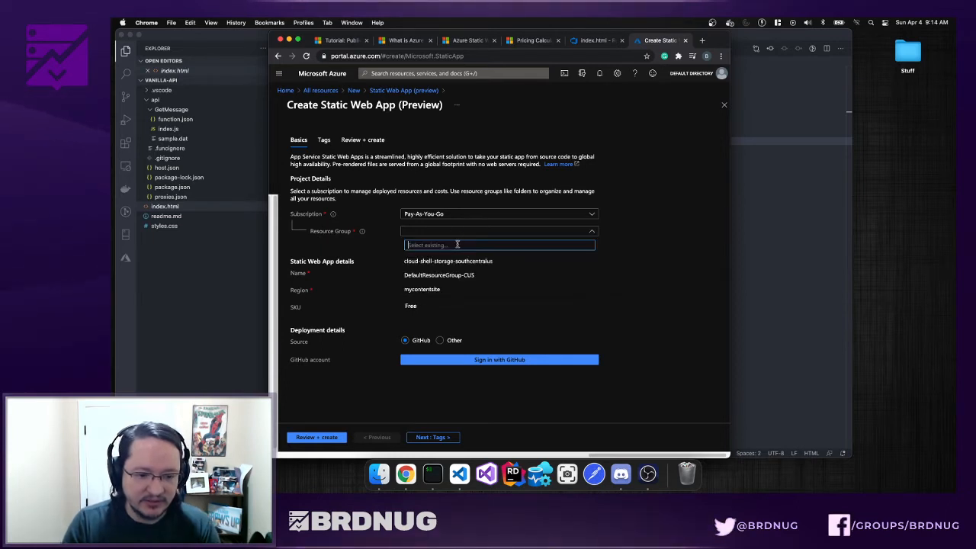
pyautogui.click(460, 288)
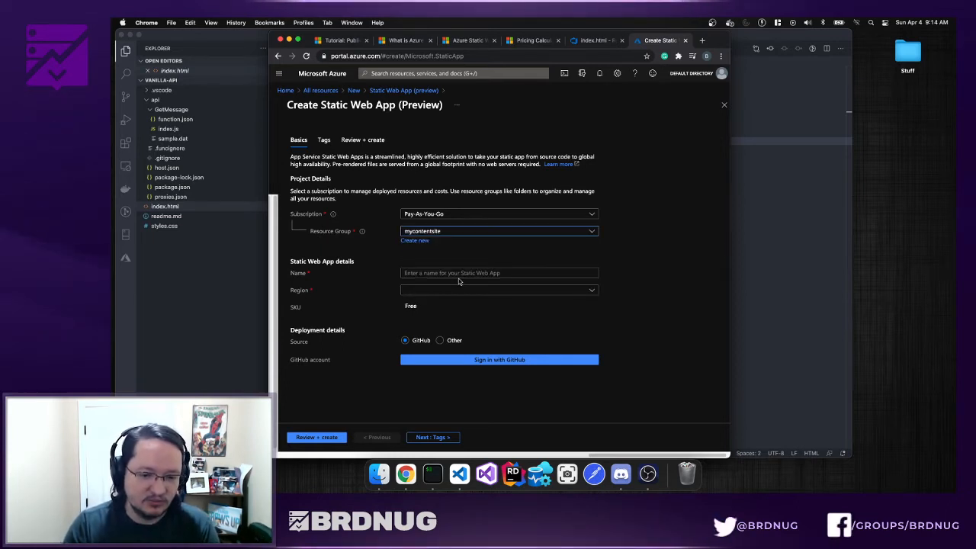
pyautogui.click(454, 273)
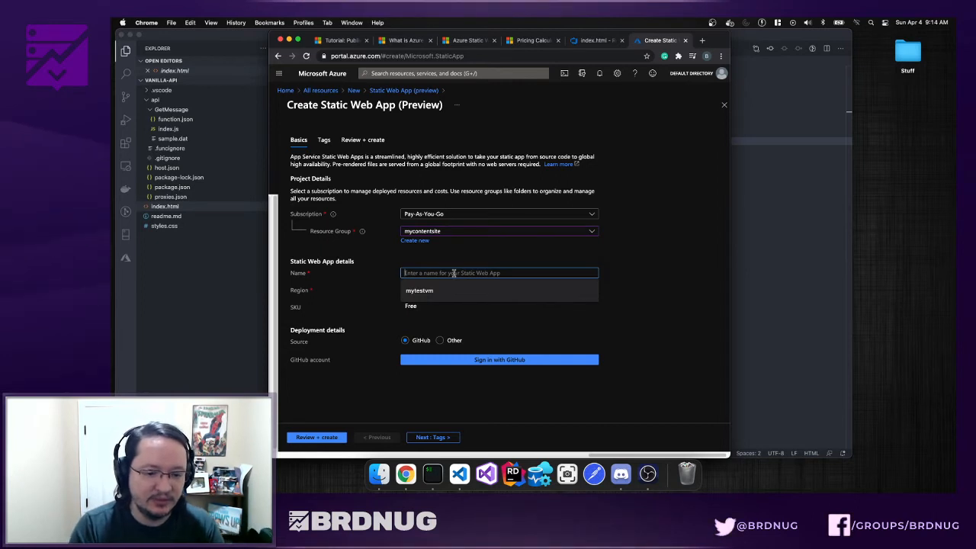
pyautogui.write('bryan-tes')
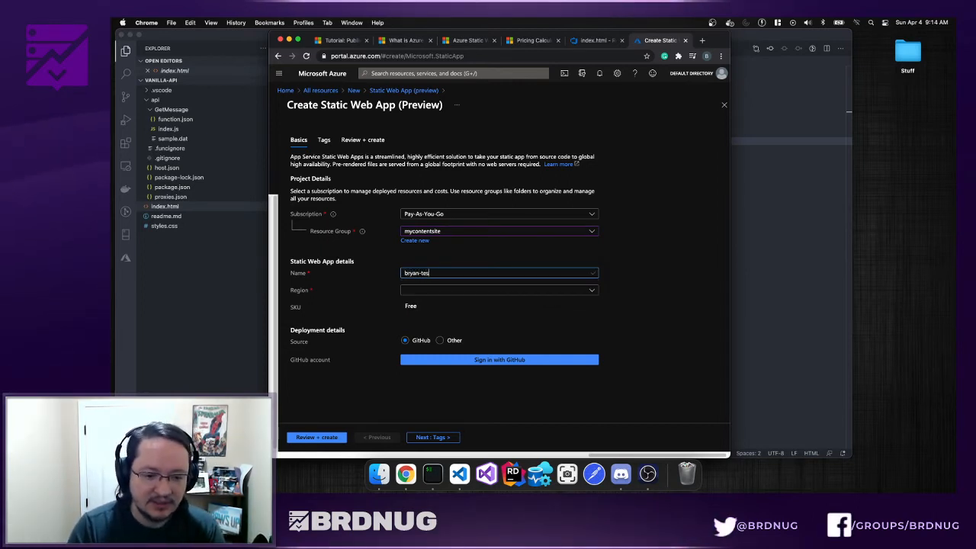
pyautogui.write('t-st')
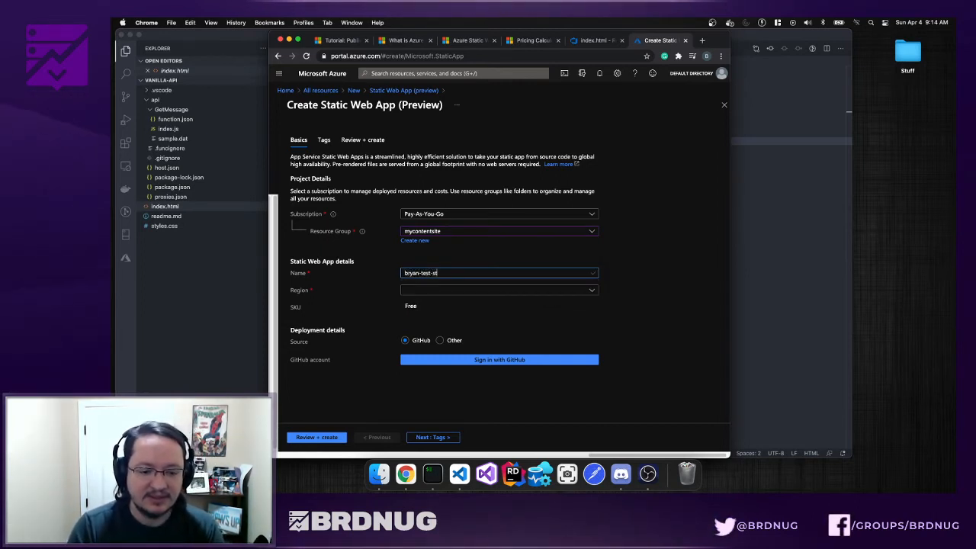
pyautogui.write('at')
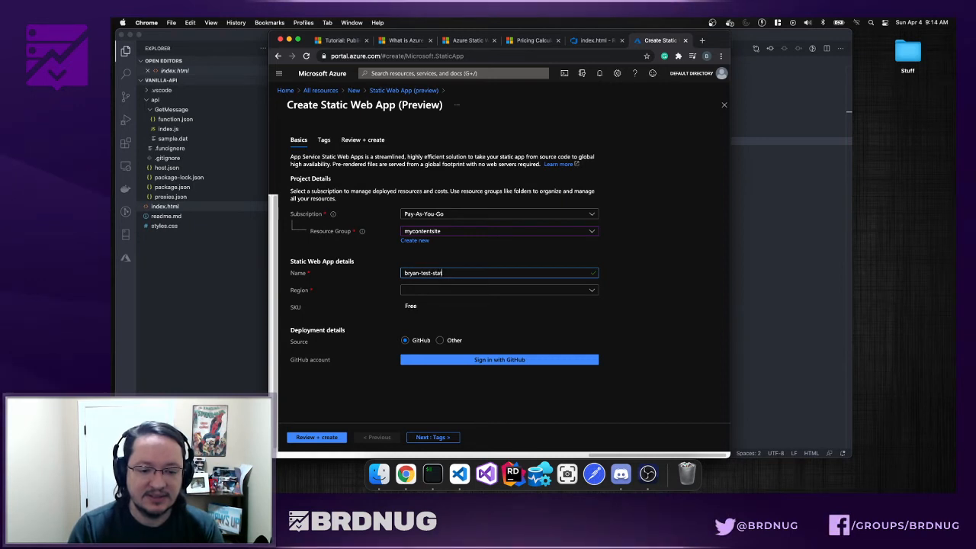
pyautogui.write('ic-site')
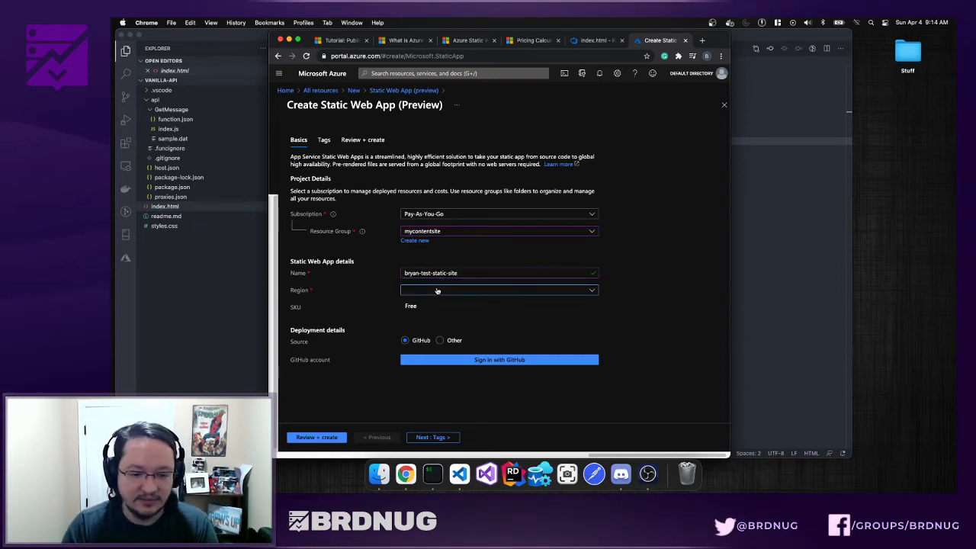
pyautogui.click(500, 289)
pyautogui.click(562, 321)
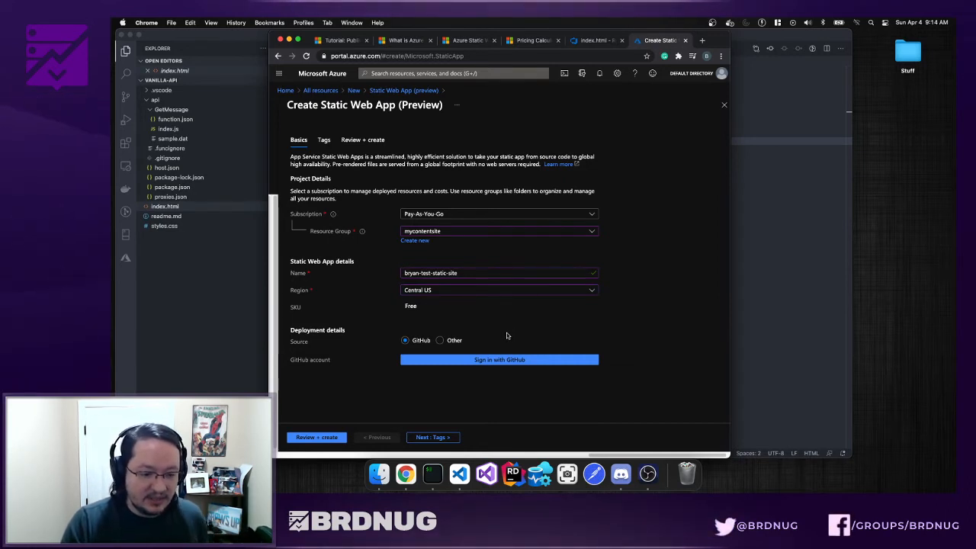
pyautogui.click(454, 340)
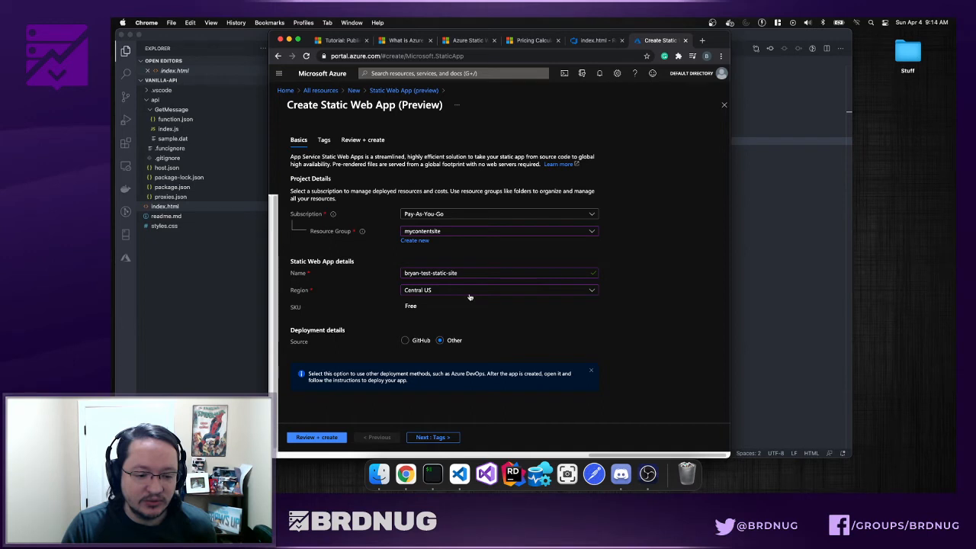
# - Advance the wizard through Tags to the Review + create summary
pyautogui.click(432, 439)
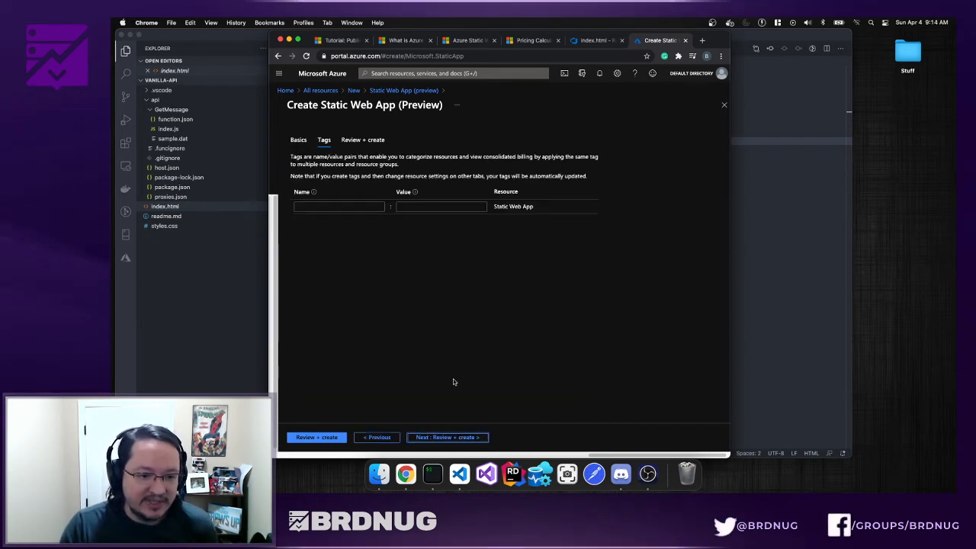
pyautogui.click(431, 438)
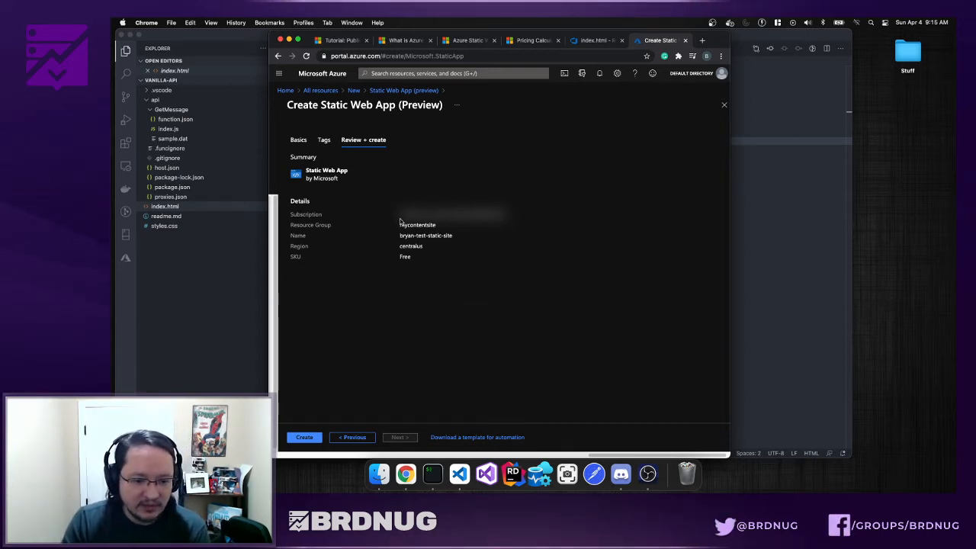
# - Create the static web app, dismiss the deployment-complete notification, and minimize Chrome
pyautogui.click(309, 437)
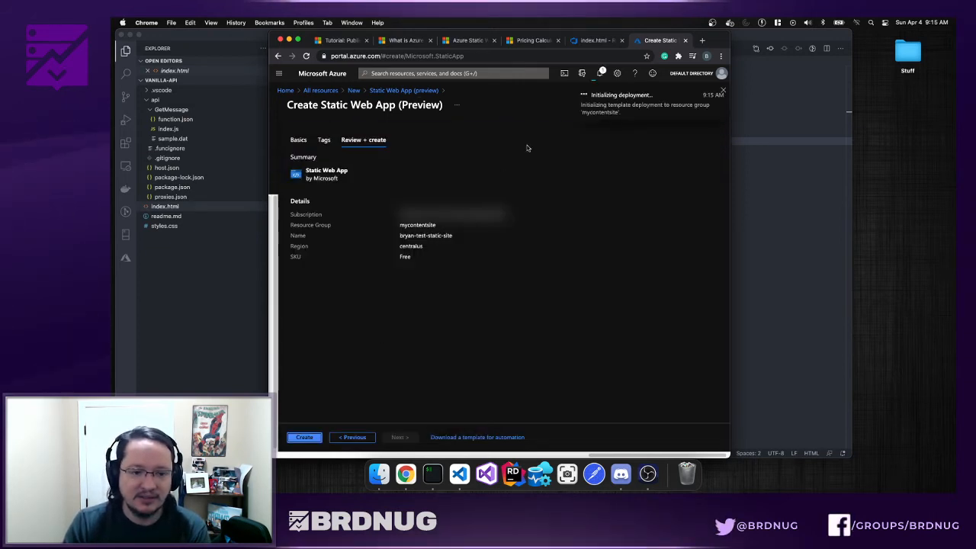
pyautogui.click(595, 40)
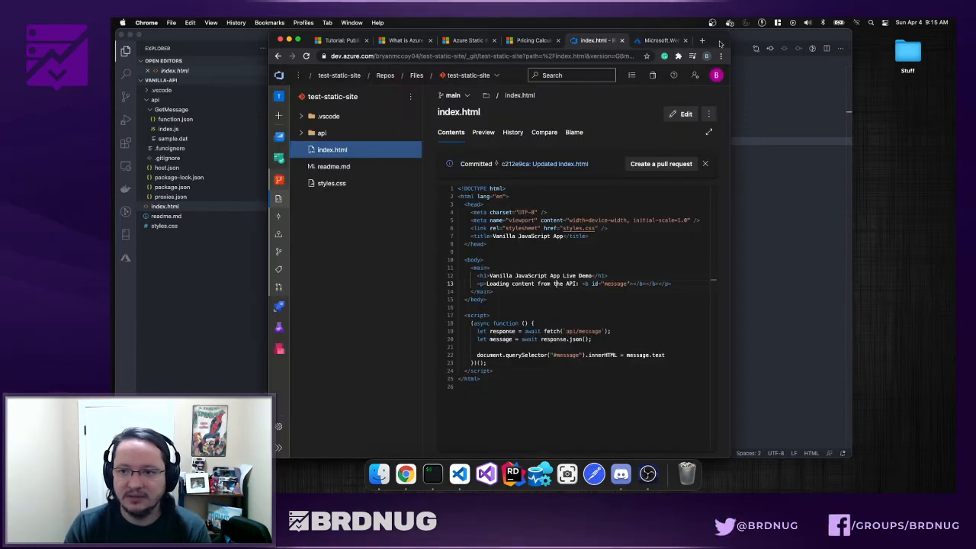
pyautogui.moveTo(718, 43); pyautogui.dragTo(956, 61)
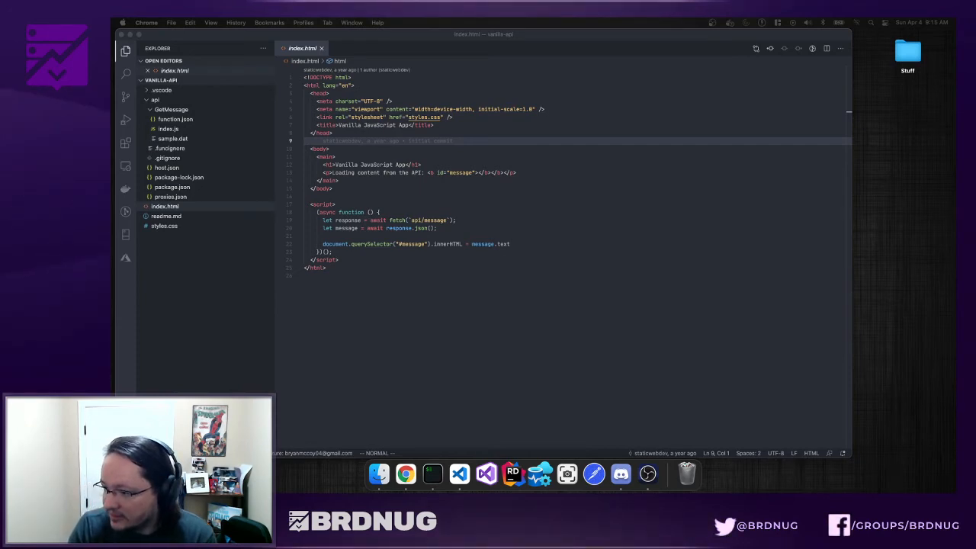
pyautogui.moveTo(956, 100); pyautogui.dragTo(750, 50)
pyautogui.click(756, 97)
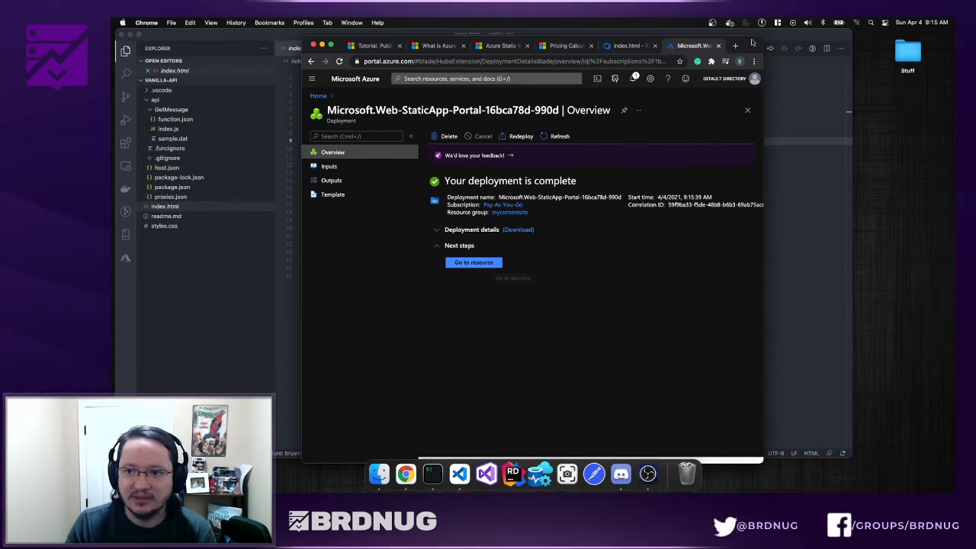
pyautogui.press('super+m')
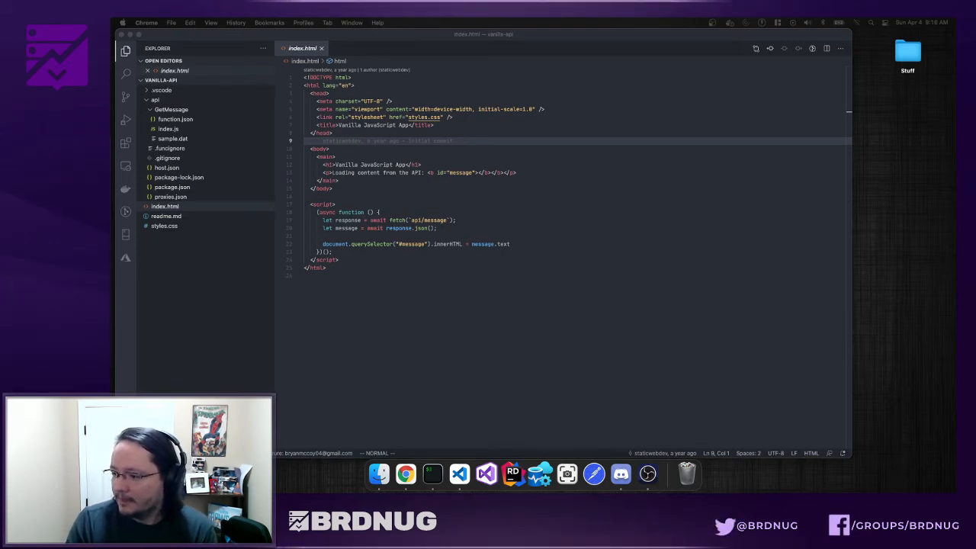
# - Bring the Azure Portal browser window back onto the screen
pyautogui.moveTo(975, 80); pyautogui.dragTo(752, 42)
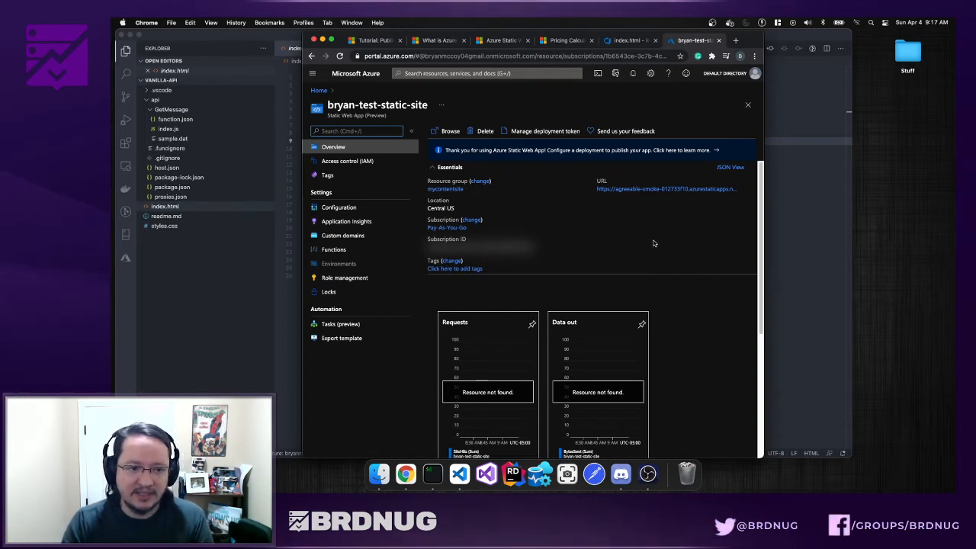
# - Copy the new app's deployment token from the Manage deployment token panel
pyautogui.click(538, 131)
pyautogui.click(750, 134)
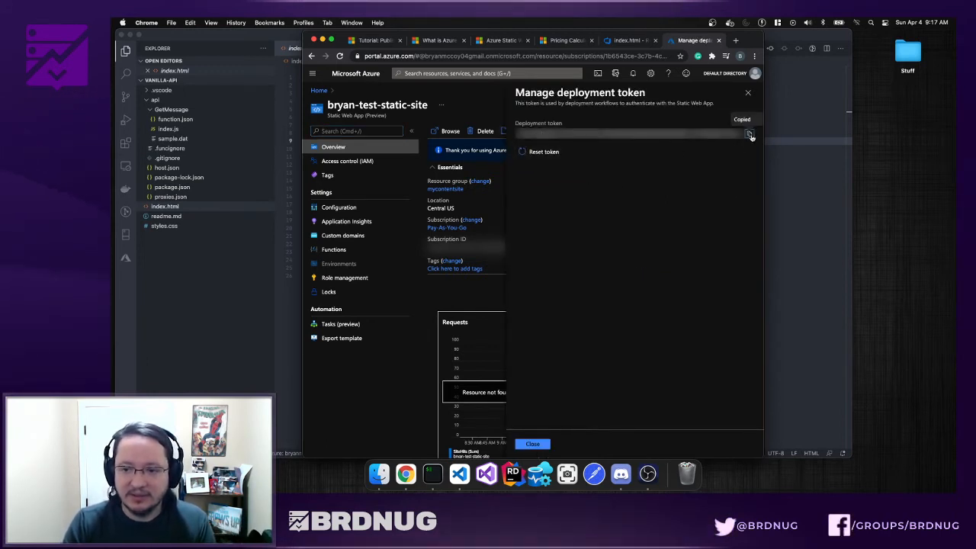
pyautogui.click(624, 42)
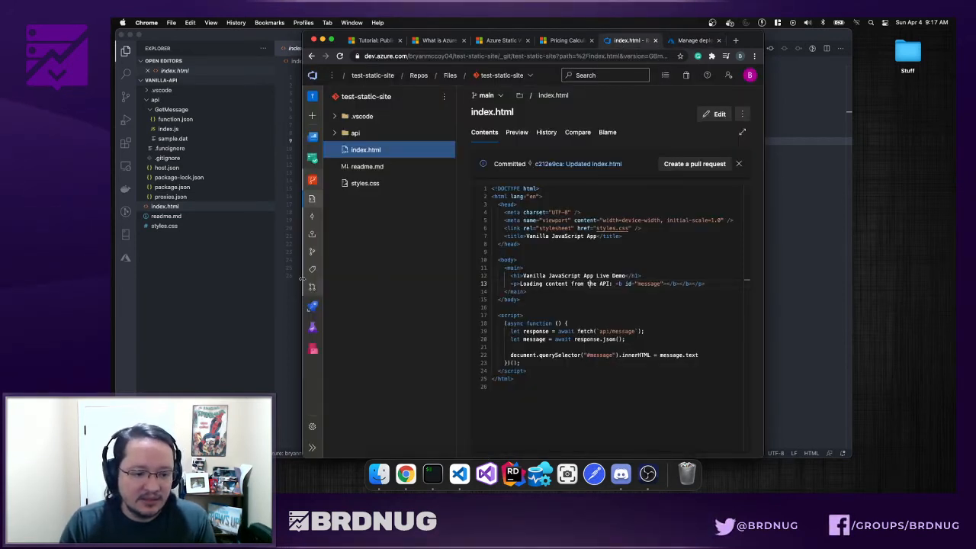
pyautogui.moveTo(302, 279); pyautogui.dragTo(199, 277)
pyautogui.moveTo(763, 235); pyautogui.dragTo(814, 233)
pyautogui.press('super+1')
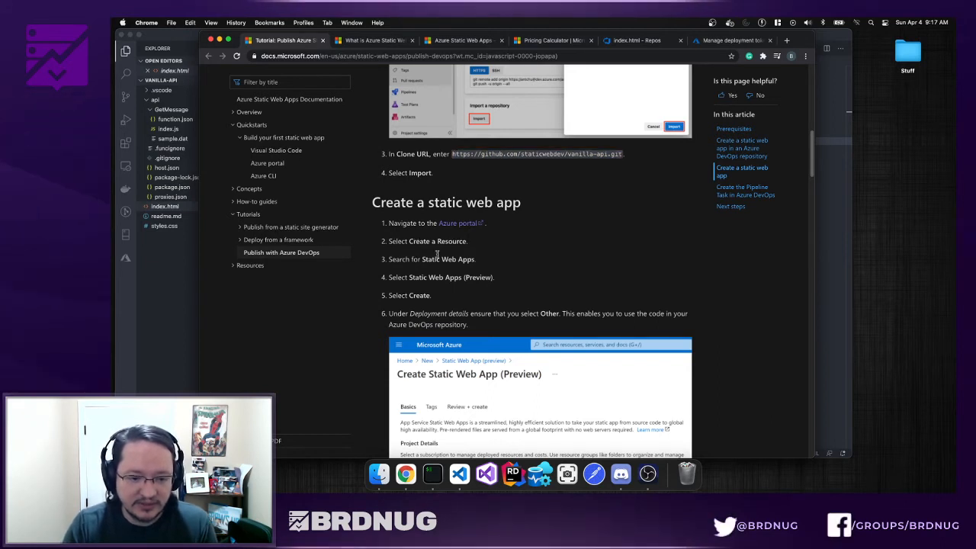
# - Read down the tutorial to its 'Create the Pipeline Task in Azure DevOps' section
pyautogui.moveTo(421, 259); pyautogui.dragTo(460, 260)
pyautogui.scroll(-1, 421, 276)
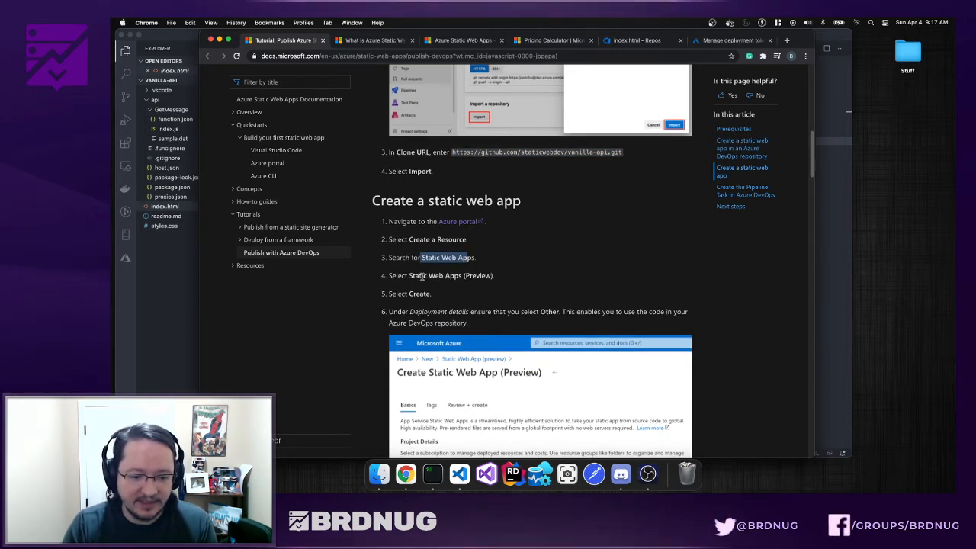
pyautogui.moveTo(390, 276); pyautogui.dragTo(451, 276)
pyautogui.scroll(-3, 387, 276)
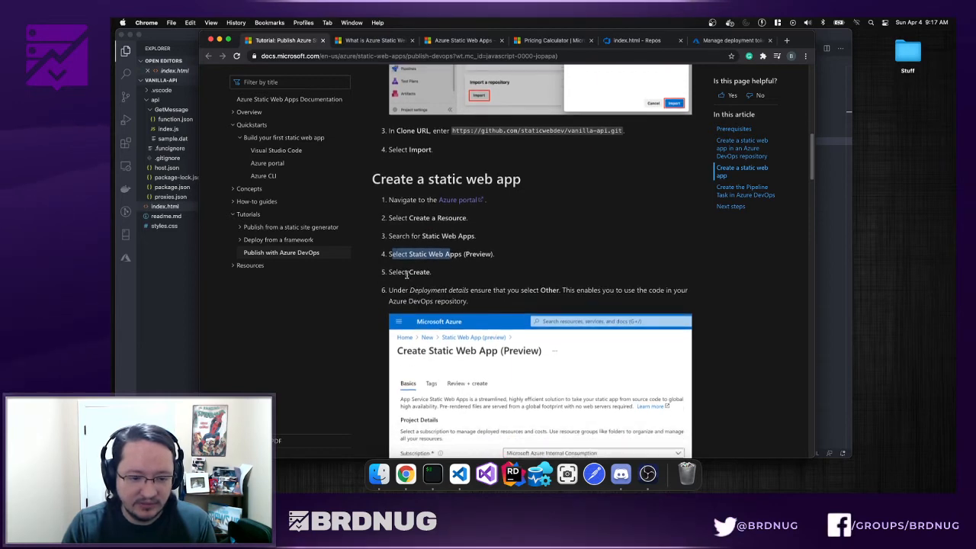
pyautogui.moveTo(388, 272); pyautogui.dragTo(430, 272)
pyautogui.scroll(-8, 488, 272)
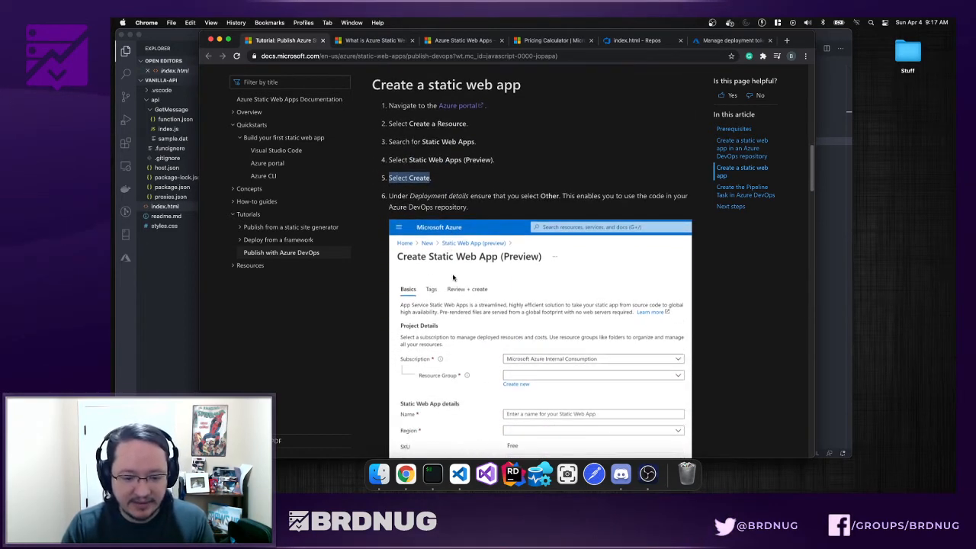
pyautogui.scroll(-2, 489, 275)
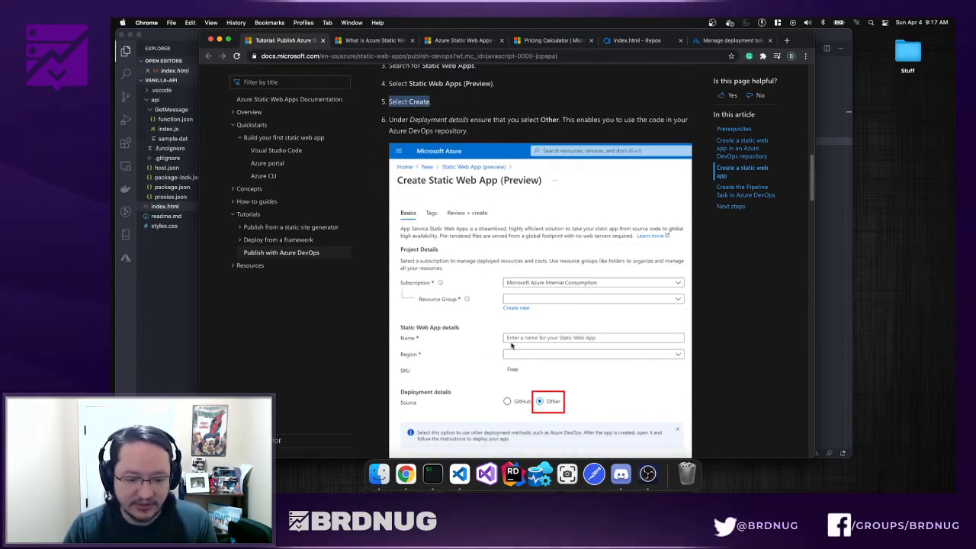
pyautogui.scroll(-3, 543, 381)
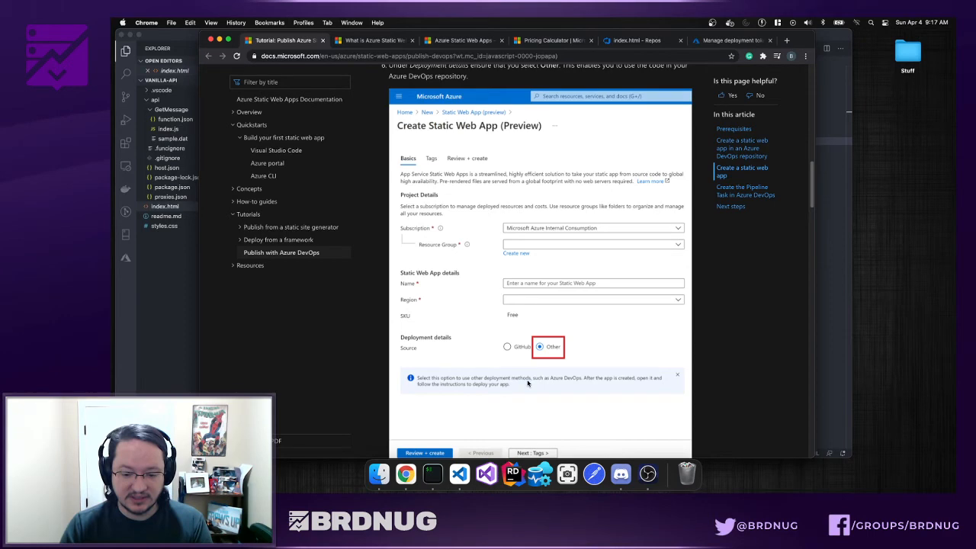
pyautogui.scroll(-5, 549, 374)
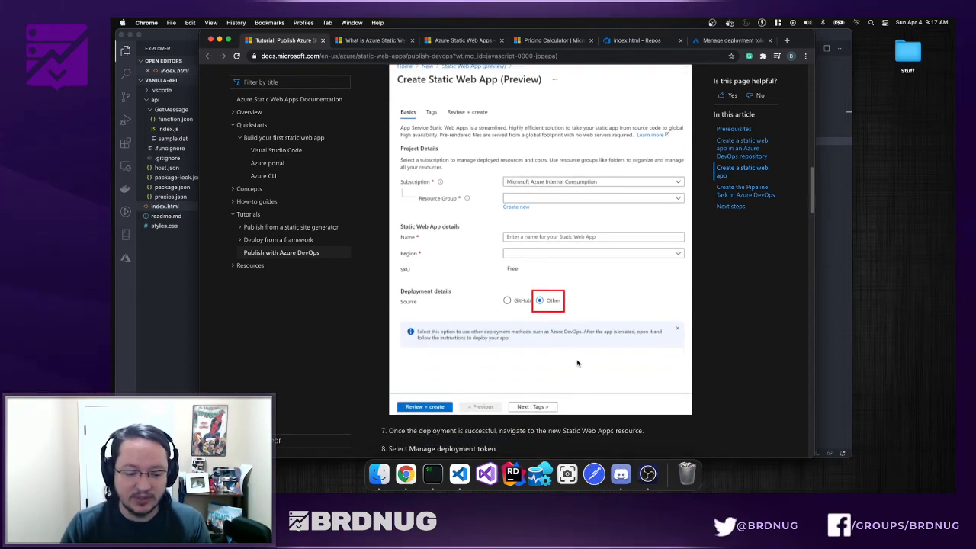
pyautogui.scroll(-3, 534, 363)
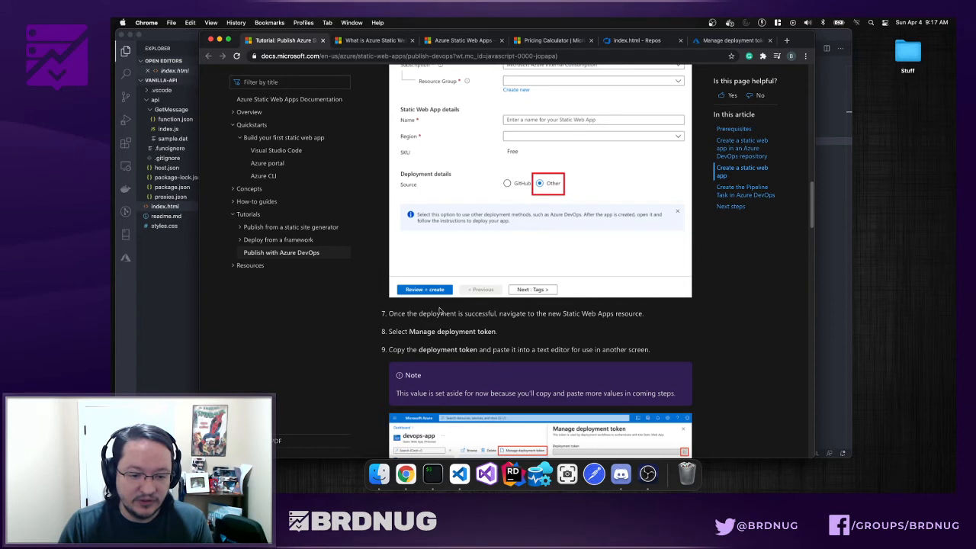
pyautogui.scroll(-5, 458, 313)
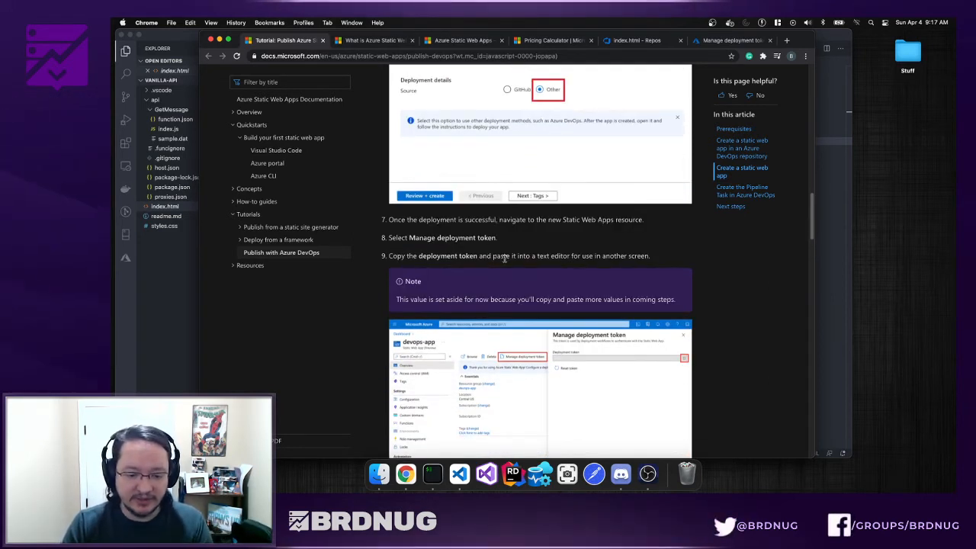
pyautogui.scroll(-1, 463, 283)
pyautogui.scroll(-1, 463, 284)
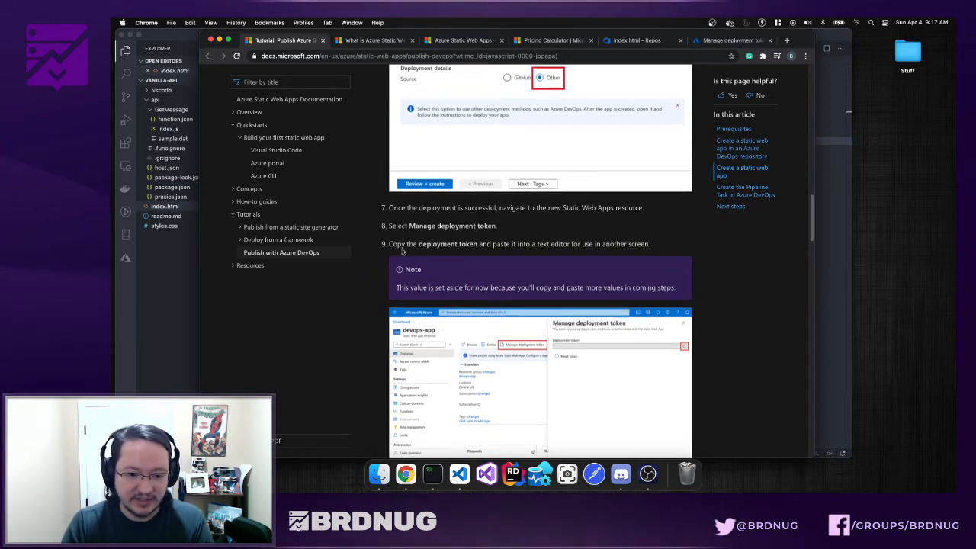
pyautogui.scroll(-3, 427, 260)
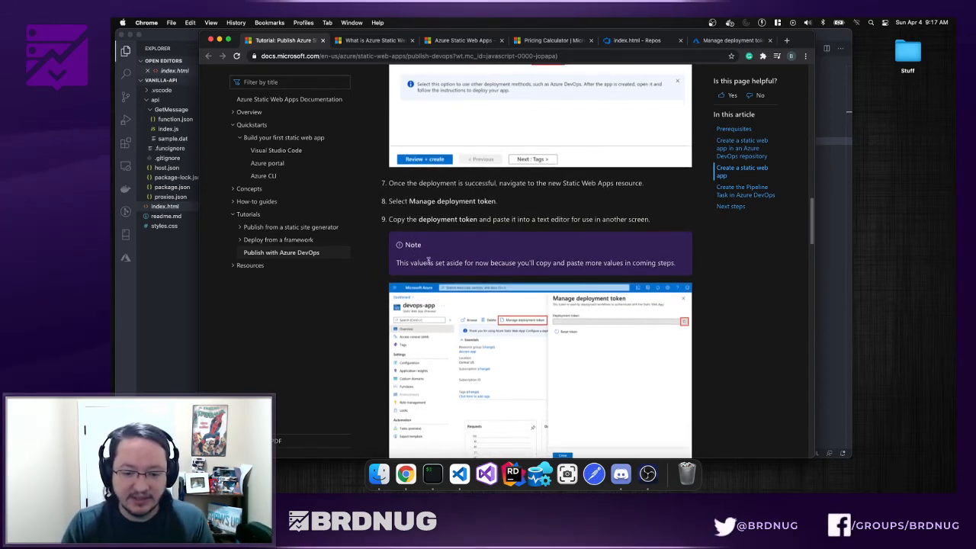
pyautogui.scroll(-5, 457, 275)
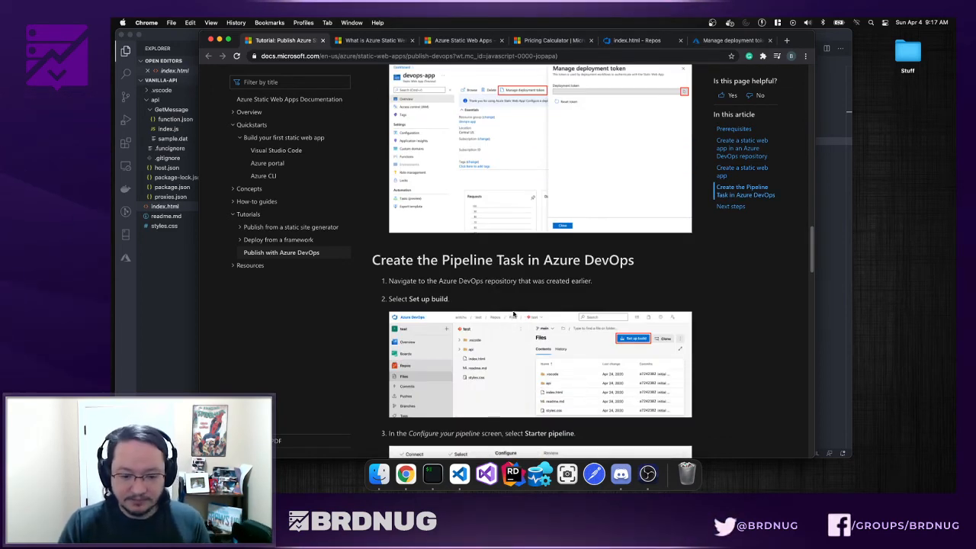
# - Return to Azure DevOps and show the test-static-site repository's root Files list
pyautogui.click(631, 41)
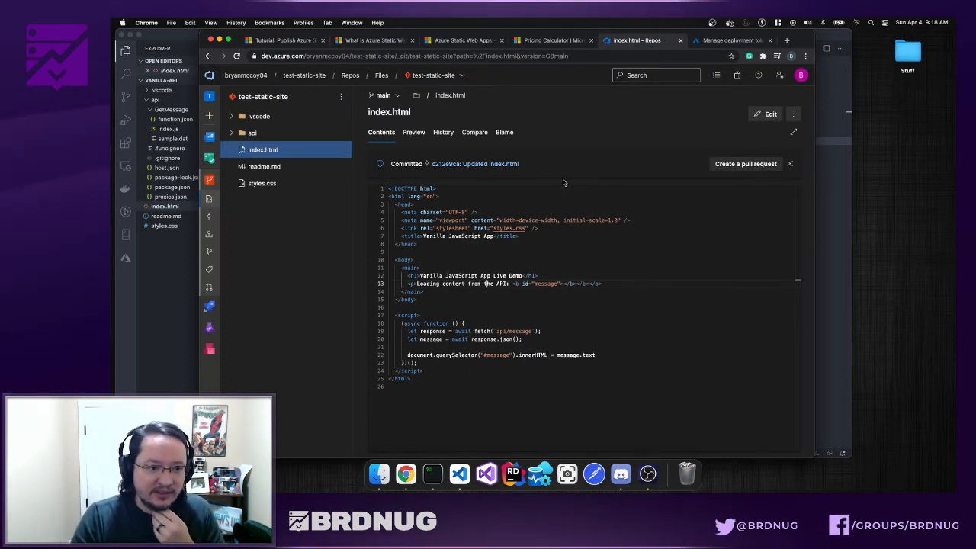
pyautogui.click(422, 77)
pyautogui.click(677, 118)
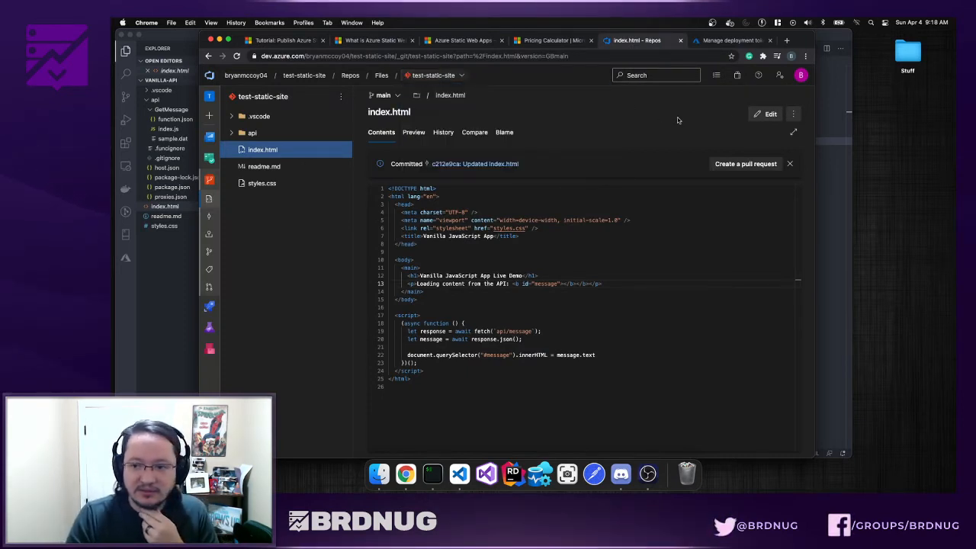
pyautogui.click(791, 113)
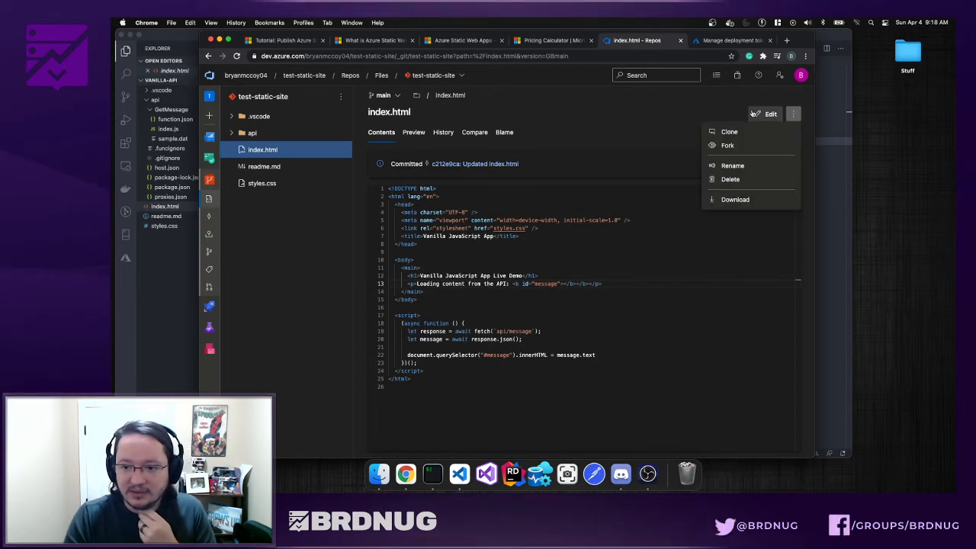
pyautogui.click(456, 119)
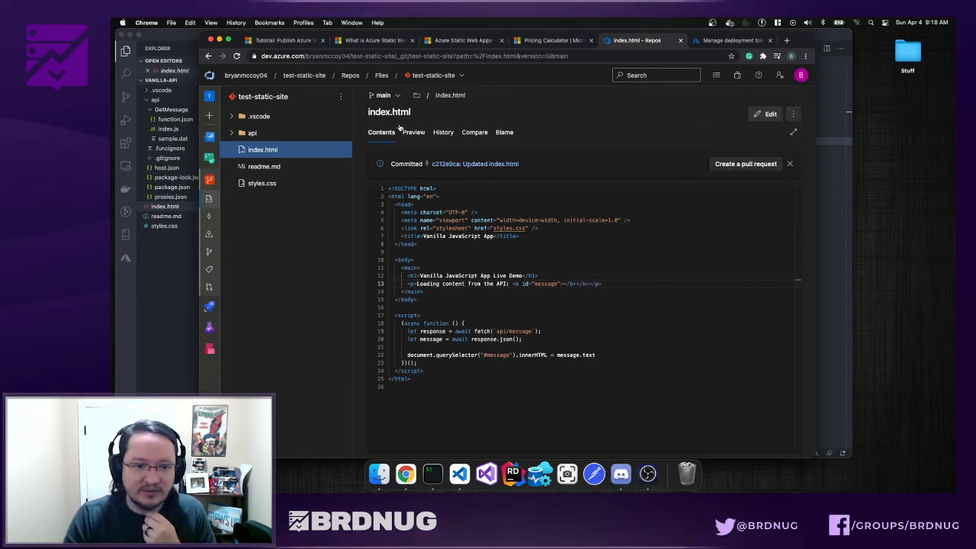
pyautogui.click(210, 199)
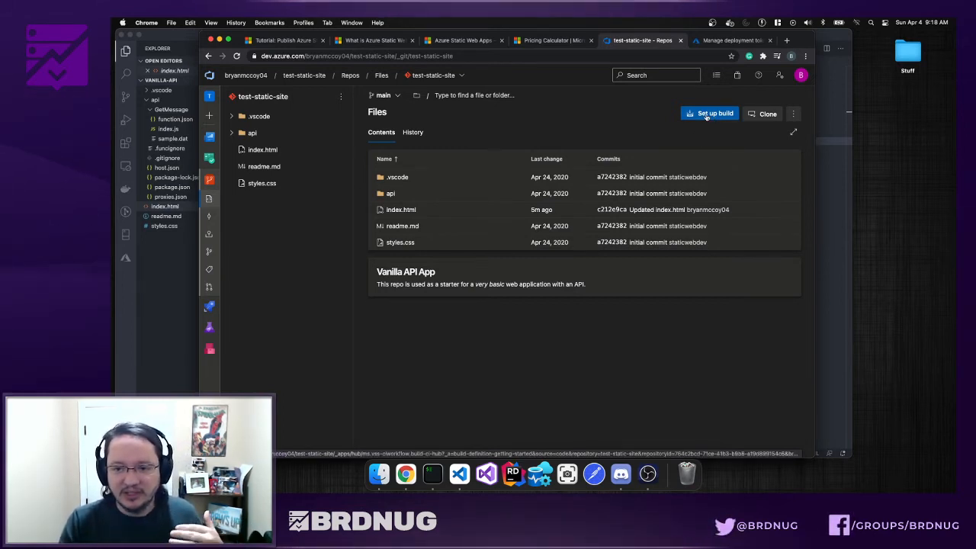
pyautogui.moveTo(214, 307)
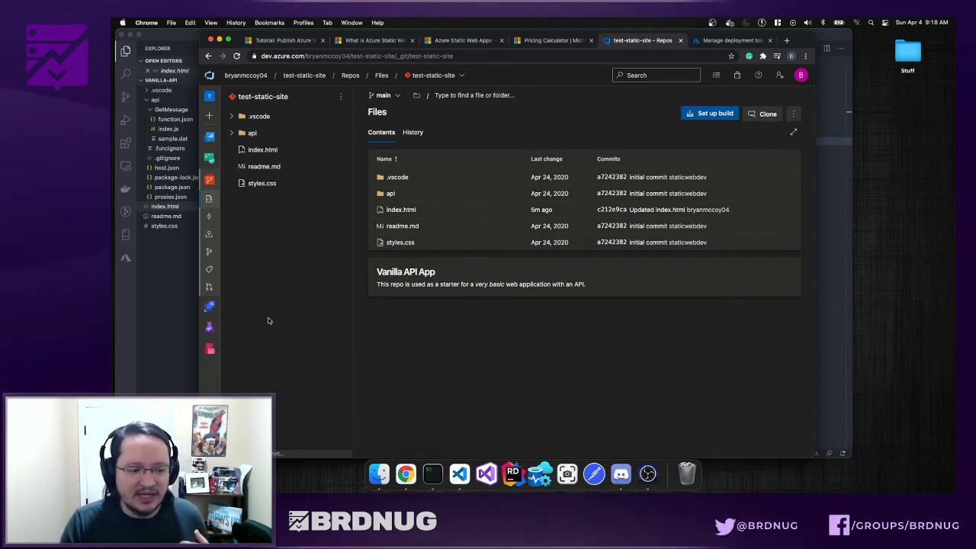
# - Start a build pipeline for the repository and copy the tutorial's YAML block
pyautogui.click(720, 116)
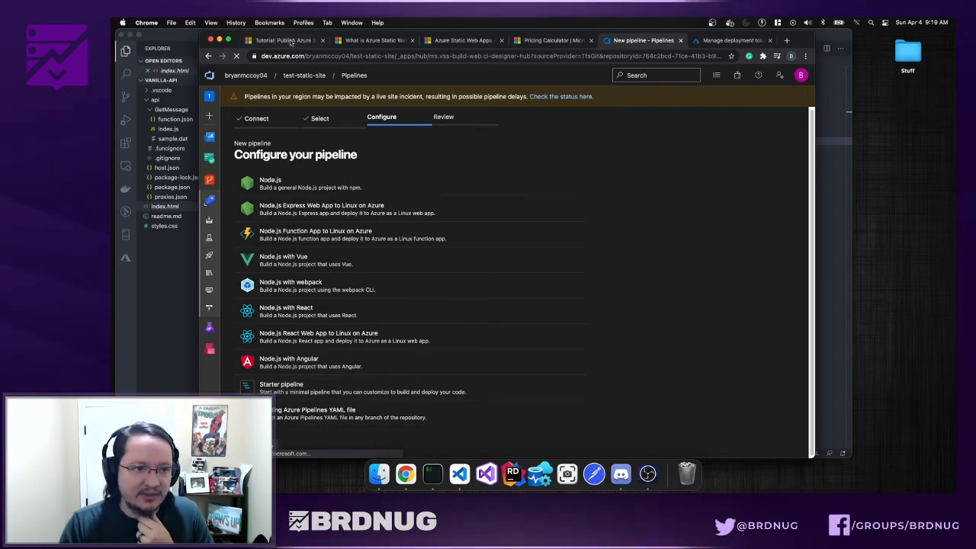
pyautogui.click(290, 41)
pyautogui.scroll(-8, 402, 238)
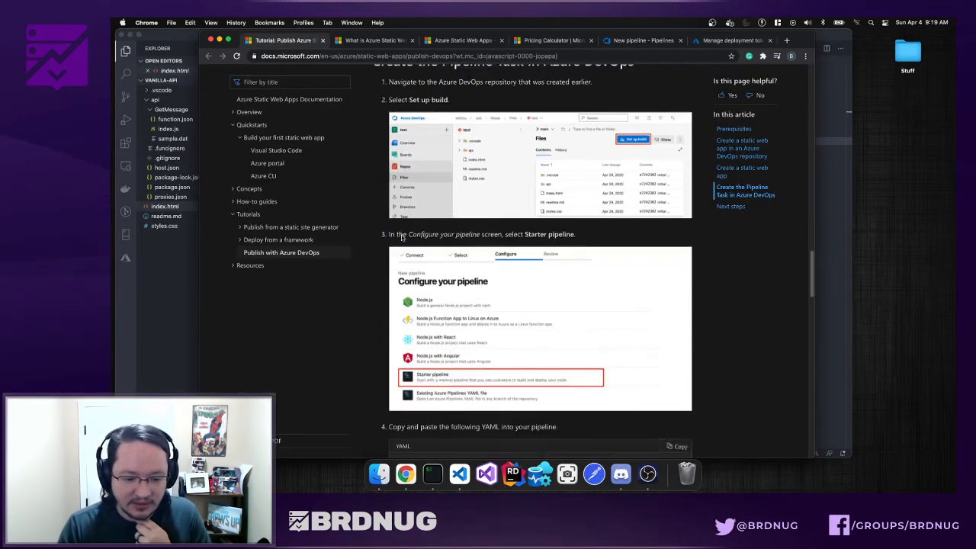
pyautogui.scroll(-3, 551, 321)
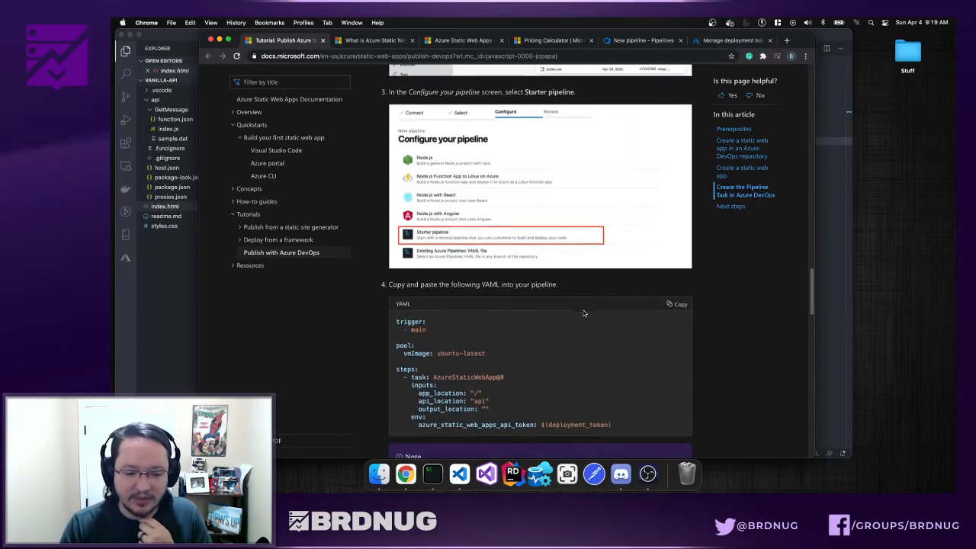
pyautogui.moveTo(621, 369); pyautogui.dragTo(396, 261)
pyautogui.rightClick(412, 286)
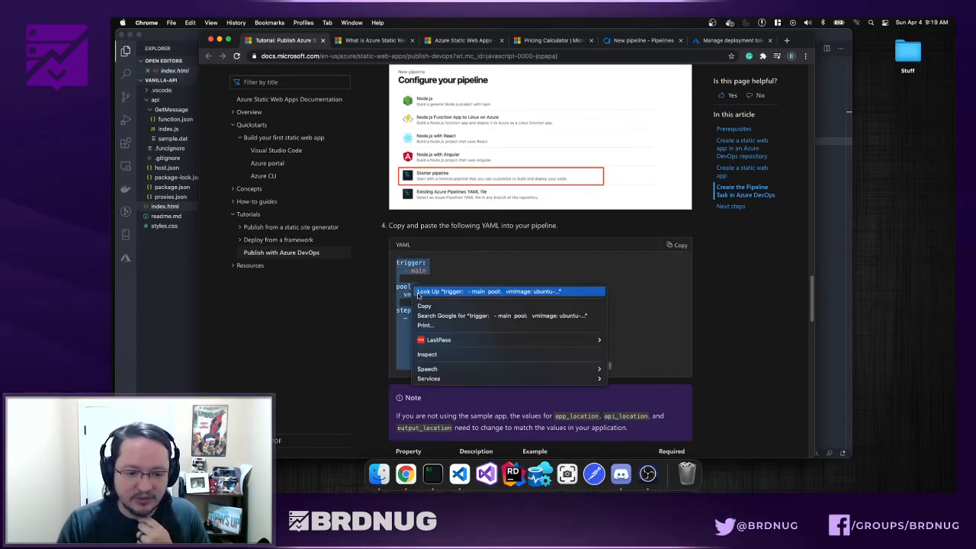
pyautogui.click(432, 307)
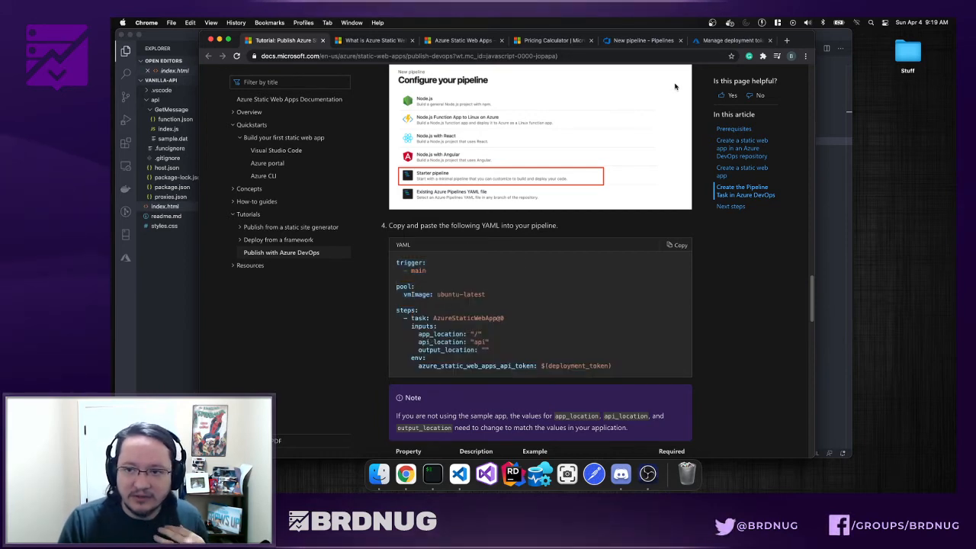
# - Back in the new pipeline, choose the Starter pipeline template
pyautogui.click(717, 41)
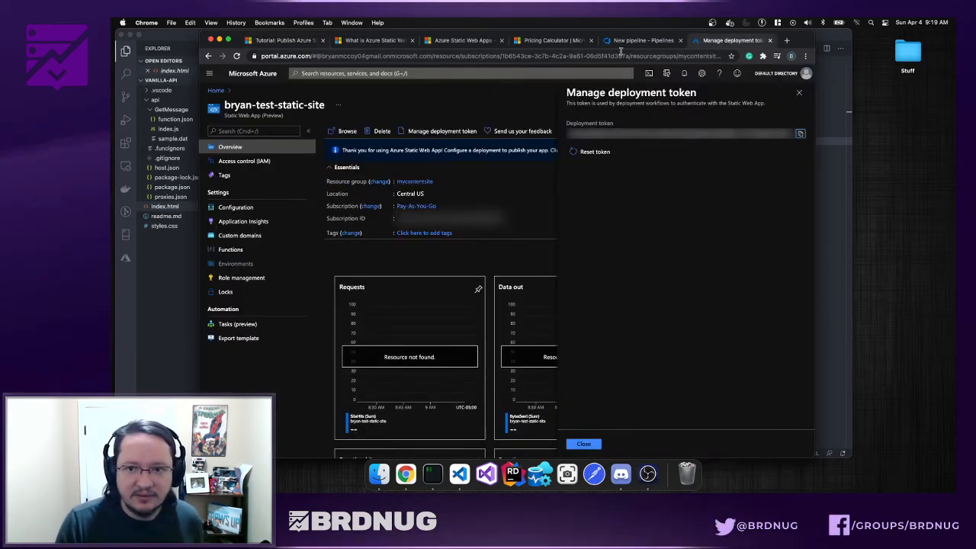
pyautogui.click(642, 41)
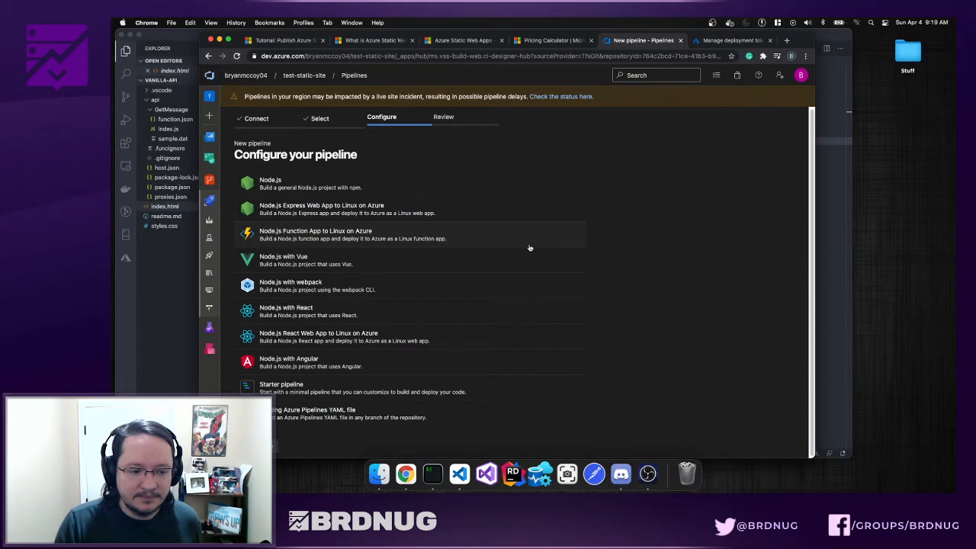
pyautogui.click(412, 388)
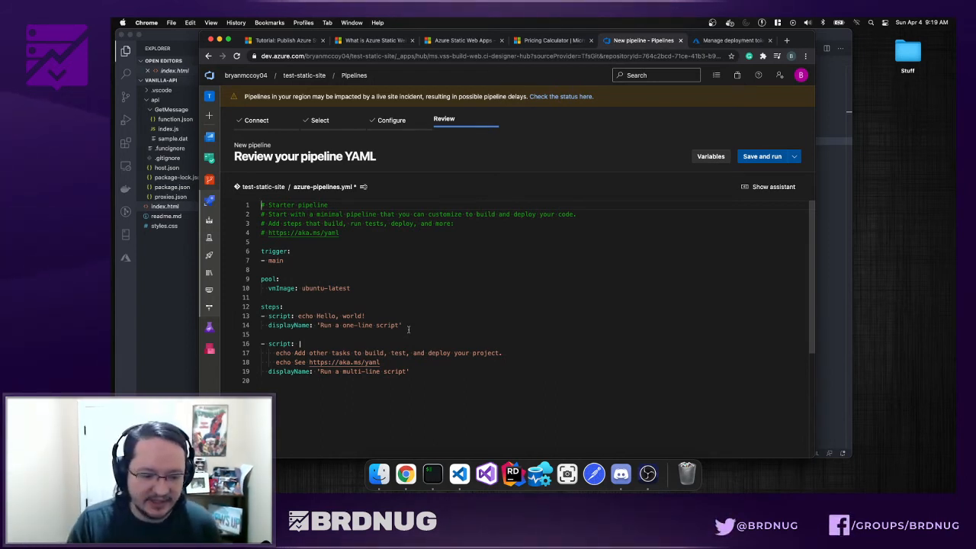
# - Replace lines 5–19 of the starter YAML with the pasted Static Web App YAML, adding a blank line after the comments
pyautogui.moveTo(410, 372); pyautogui.dragTo(276, 279)
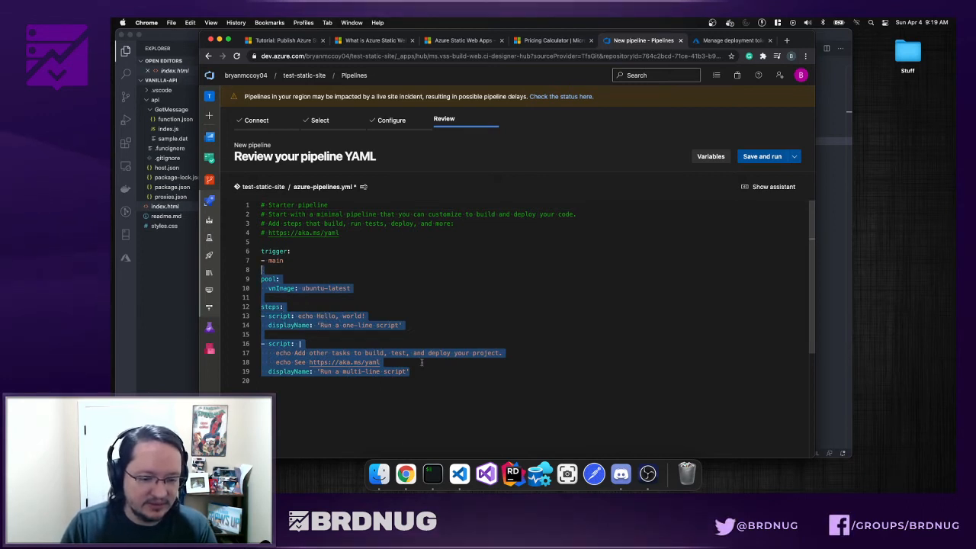
pyautogui.moveTo(416, 372); pyautogui.dragTo(263, 242)
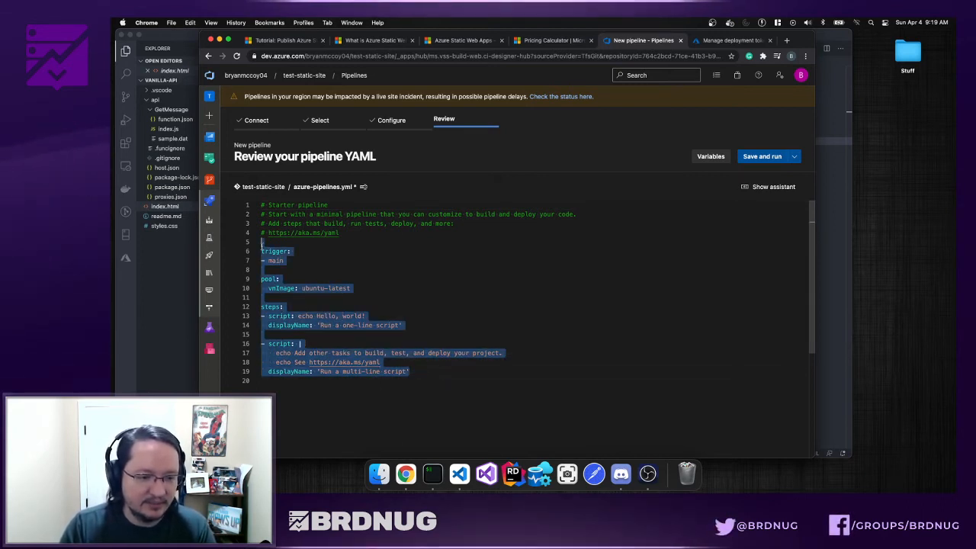
pyautogui.press('super+v')
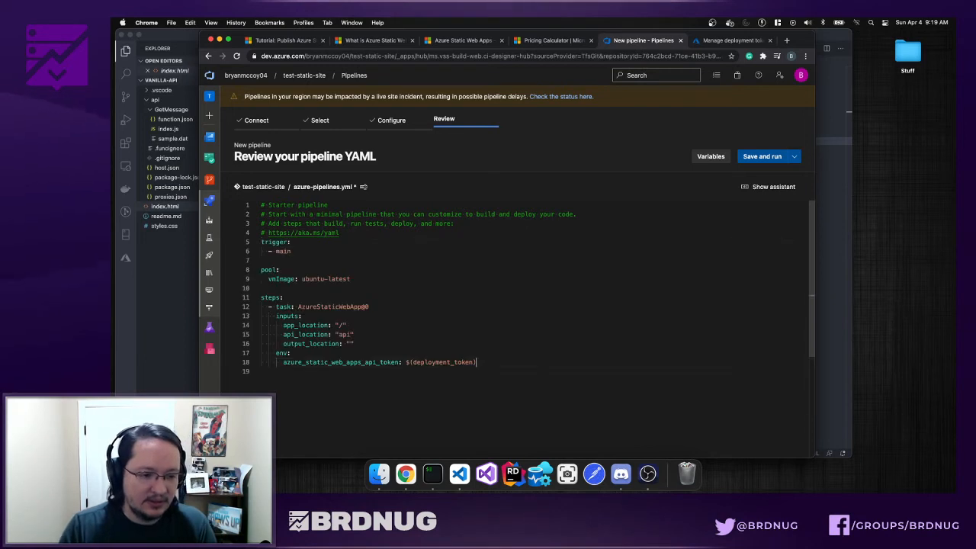
pyautogui.click(361, 237)
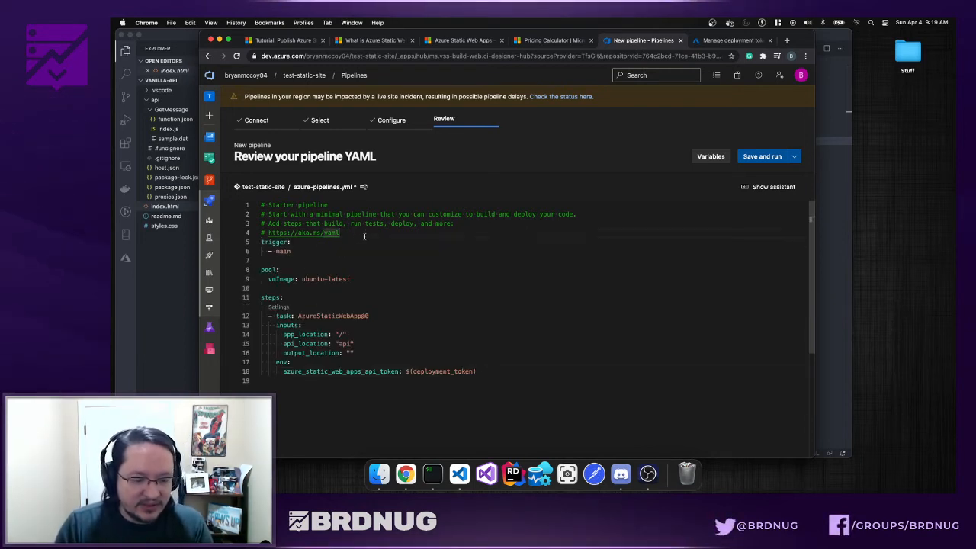
pyautogui.press('Return')
pyautogui.press('Escape')
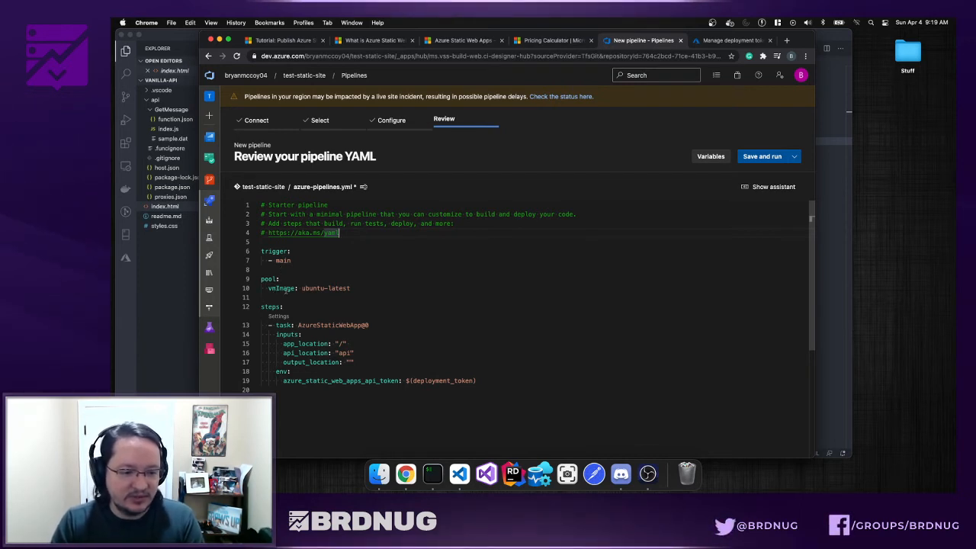
# - Review the ubuntu VM image and the task's app_location input in the pasted YAML
pyautogui.moveTo(303, 288); pyautogui.dragTo(324, 289)
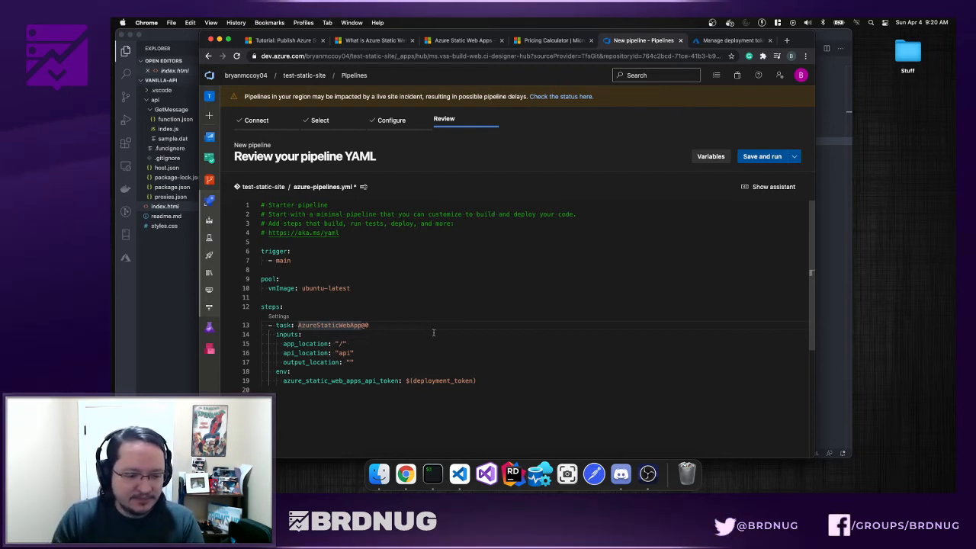
pyautogui.scroll(-4, 432, 336)
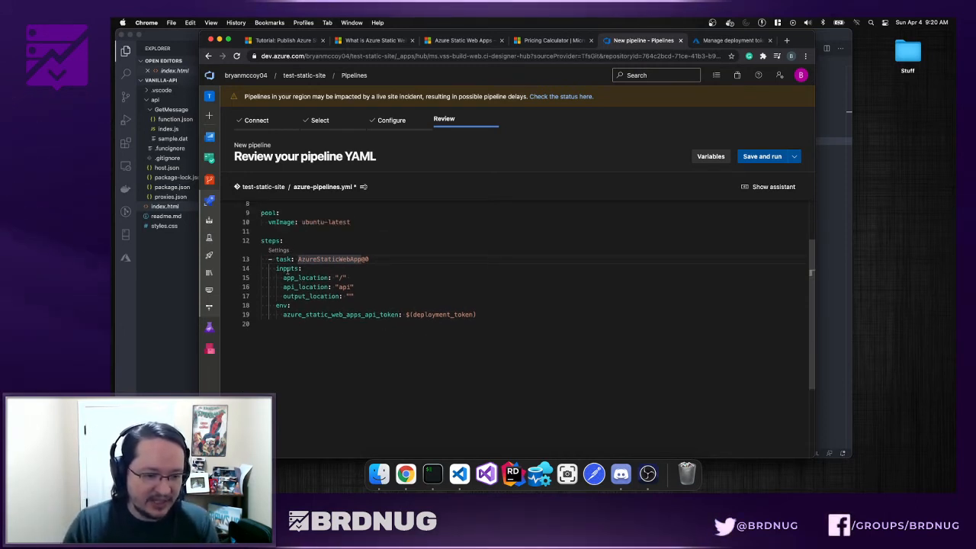
pyautogui.click(287, 269)
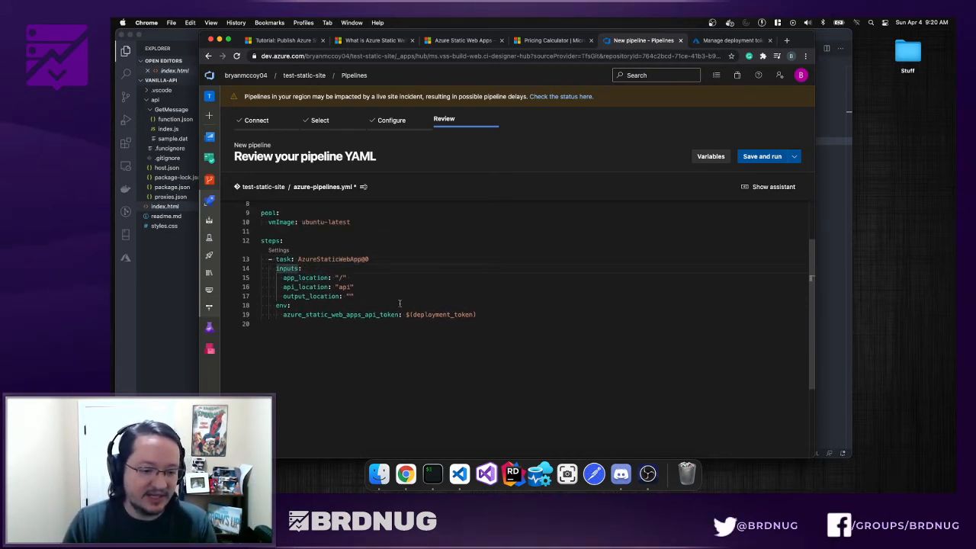
pyautogui.click(329, 278)
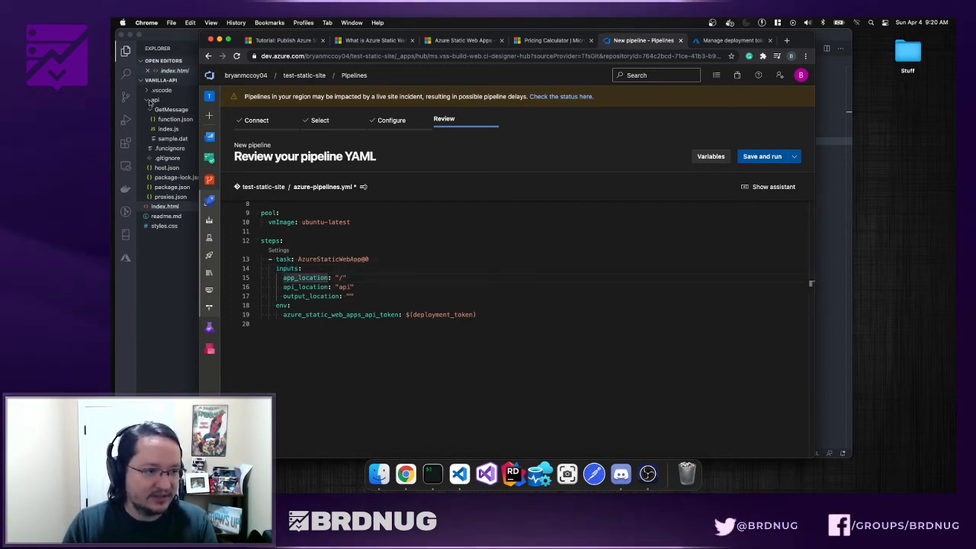
# - Collapse the api folder in VS Code's Explorer and return to the pipeline YAML in Chrome
pyautogui.click(147, 212)
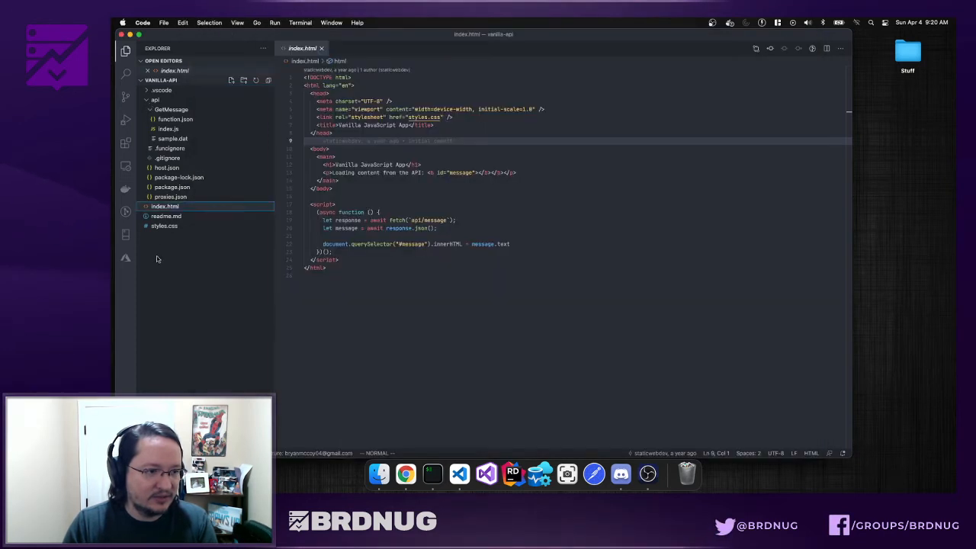
pyautogui.click(150, 101)
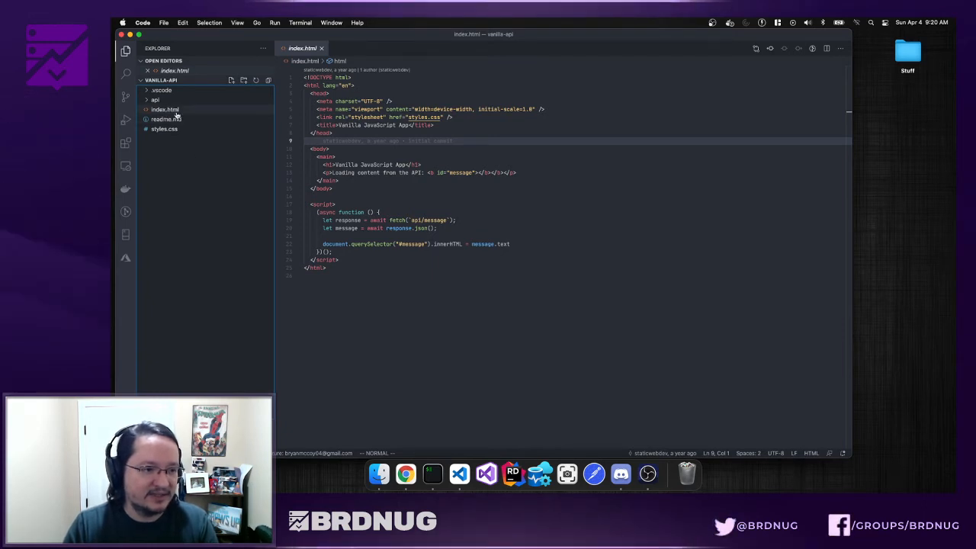
pyautogui.click(405, 474)
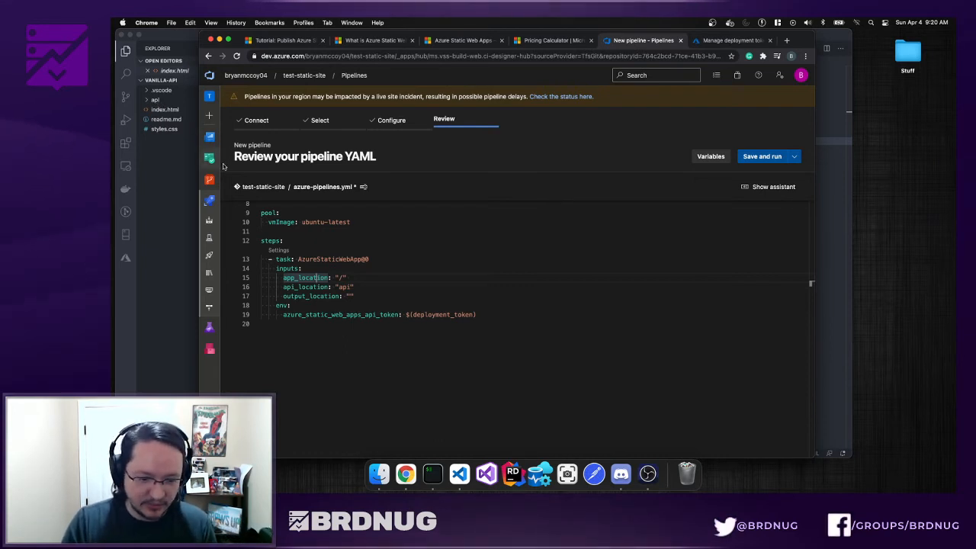
# - Add an empty line 21 after the task YAML and show the Tasks assistant panel
pyautogui.click(341, 296)
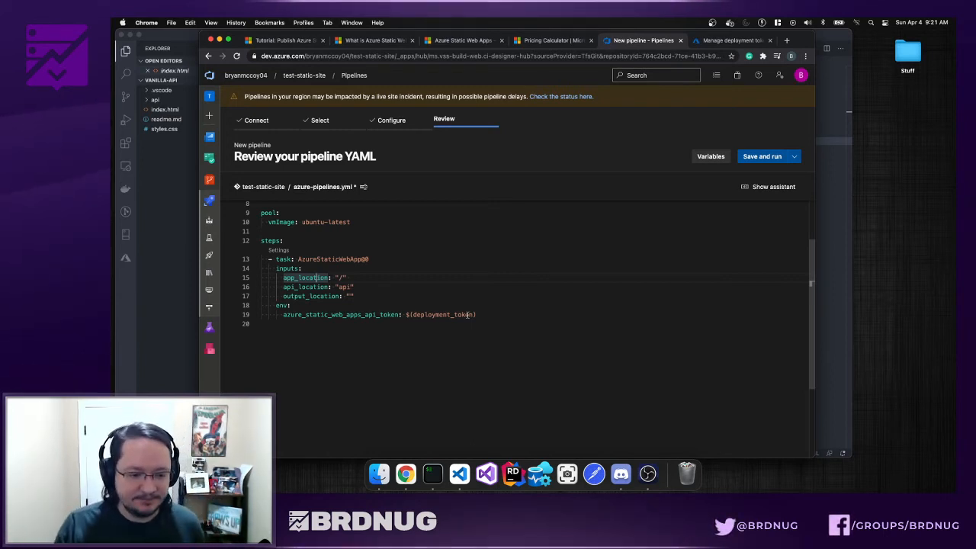
pyautogui.press('Return')
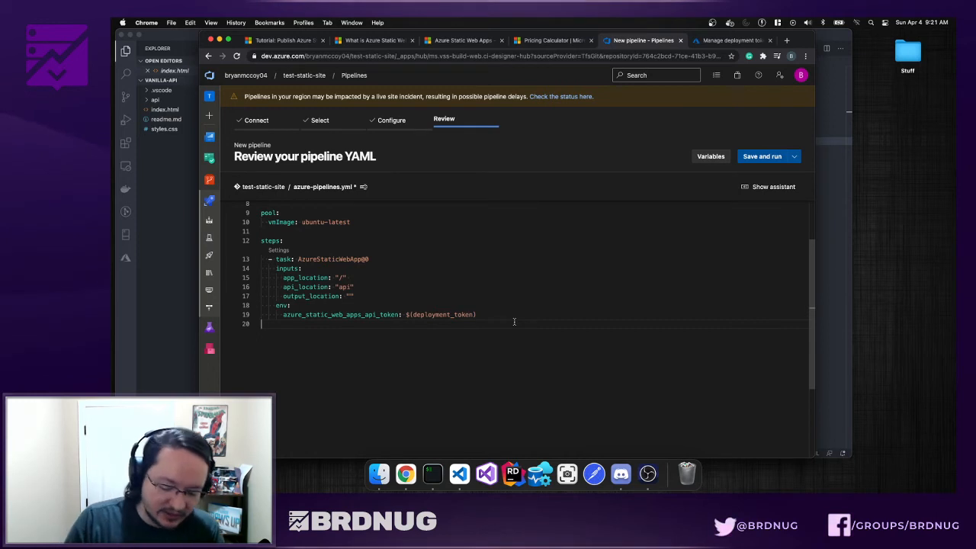
pyautogui.hotkey('ctrl', 'space')
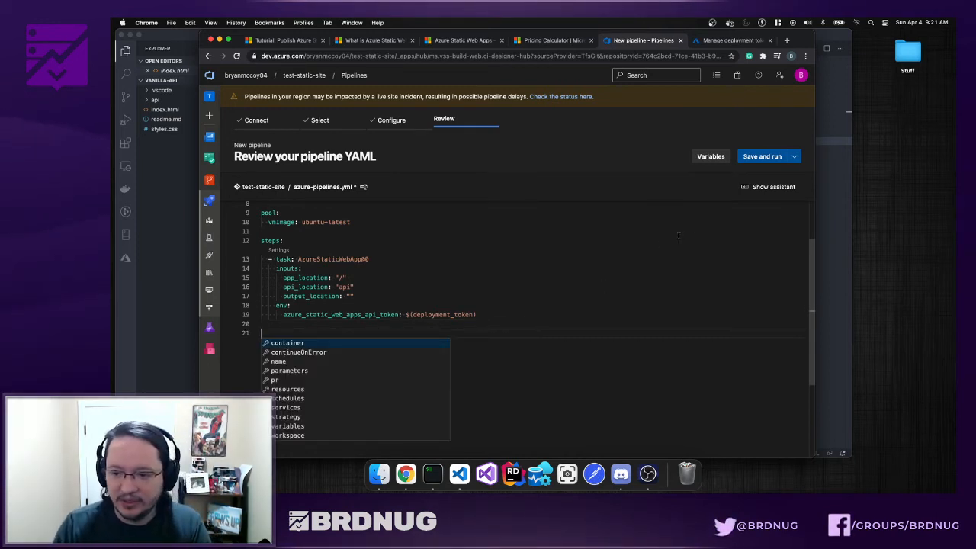
pyautogui.click(770, 186)
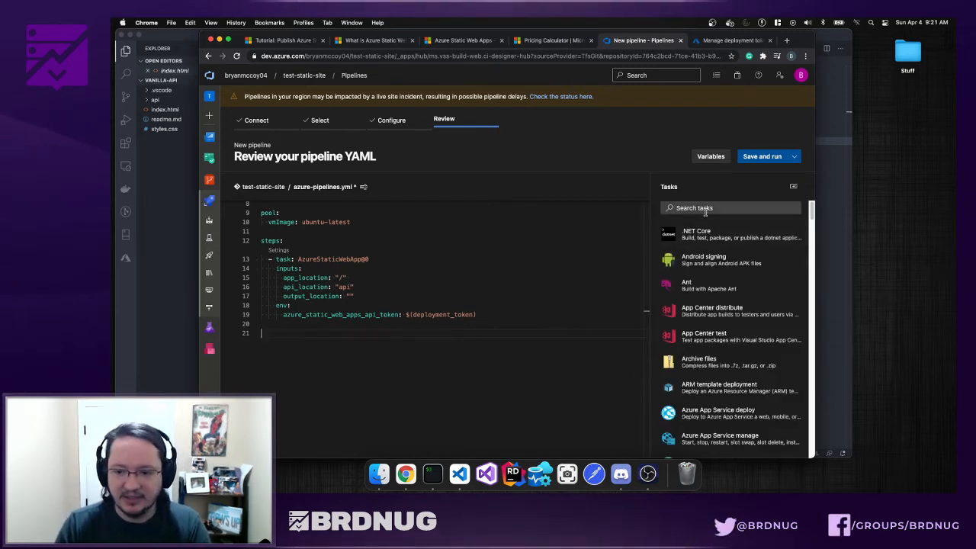
pyautogui.click(795, 188)
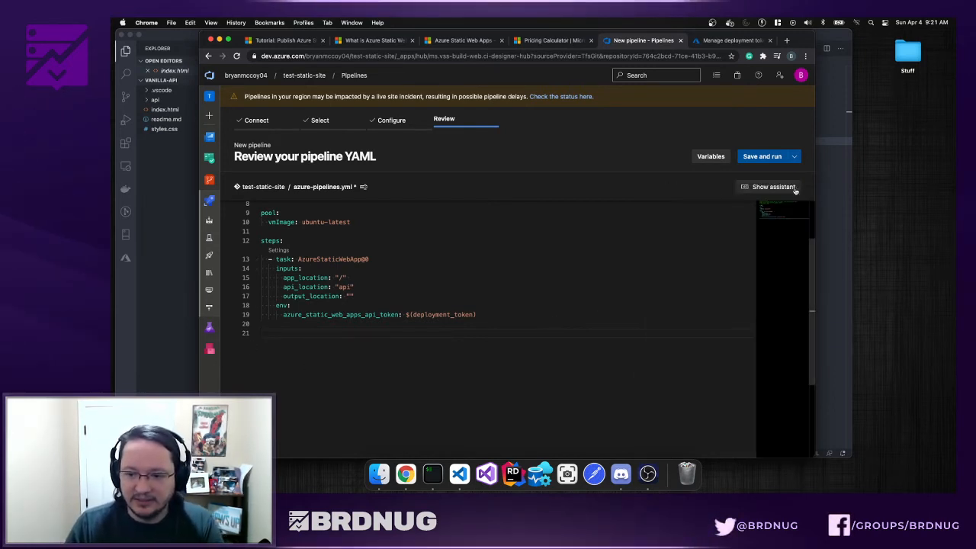
pyautogui.click(748, 189)
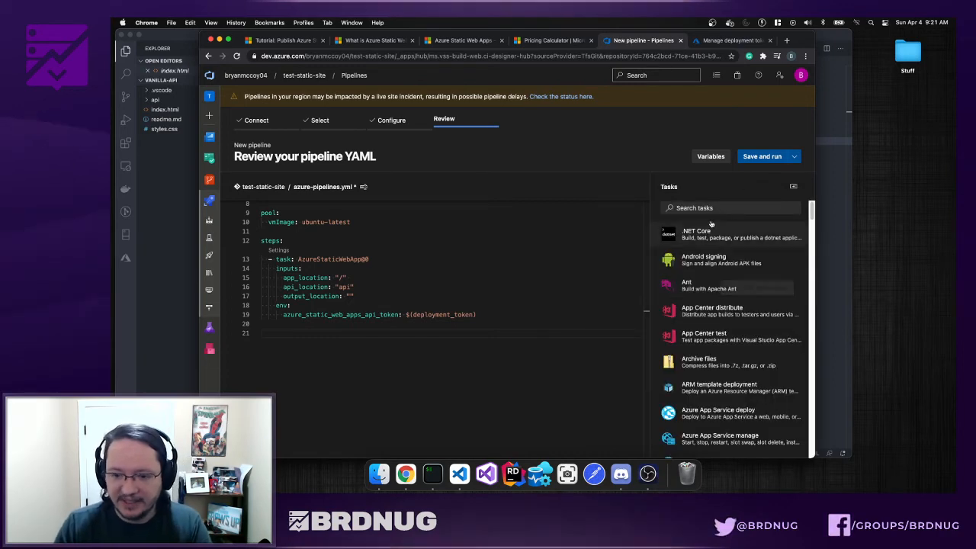
pyautogui.click(711, 208)
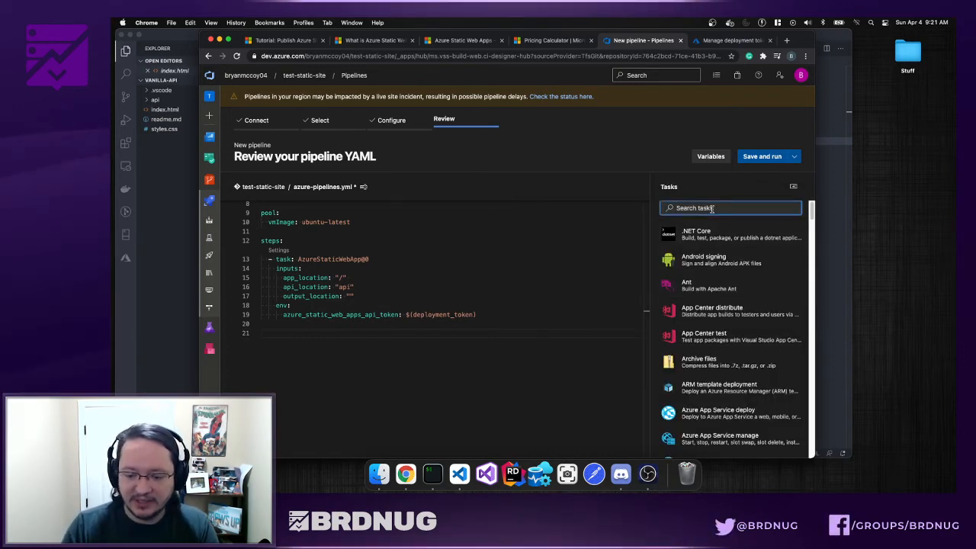
pyautogui.write('azure s')
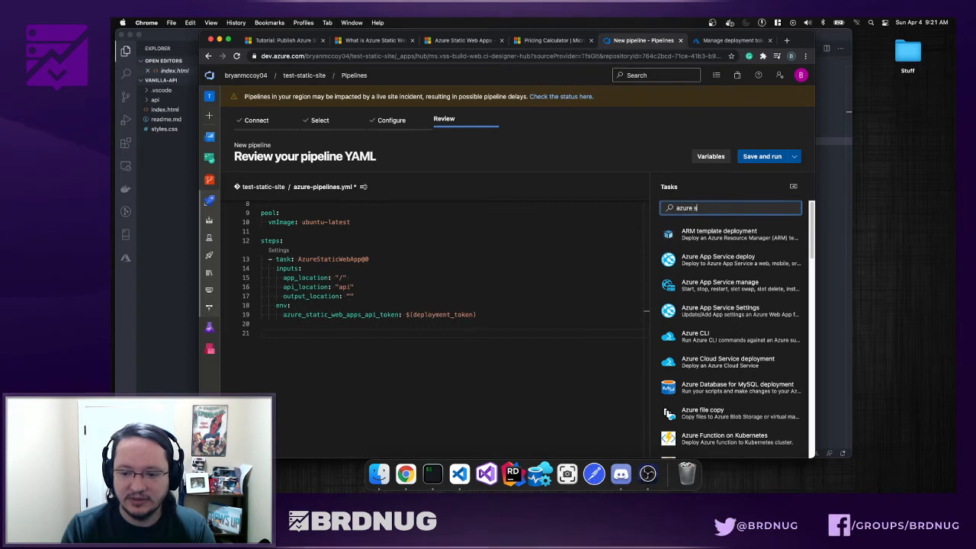
pyautogui.write('tatic')
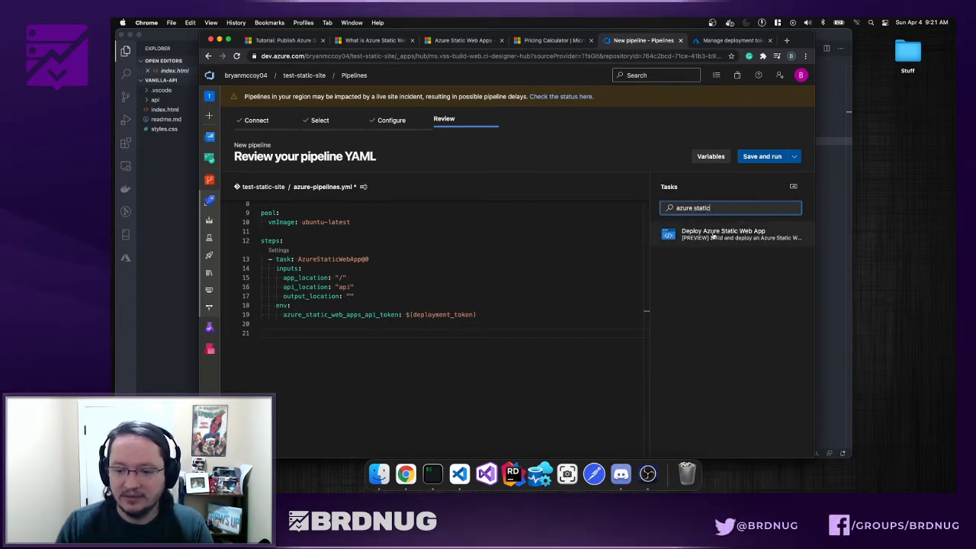
pyautogui.click(738, 239)
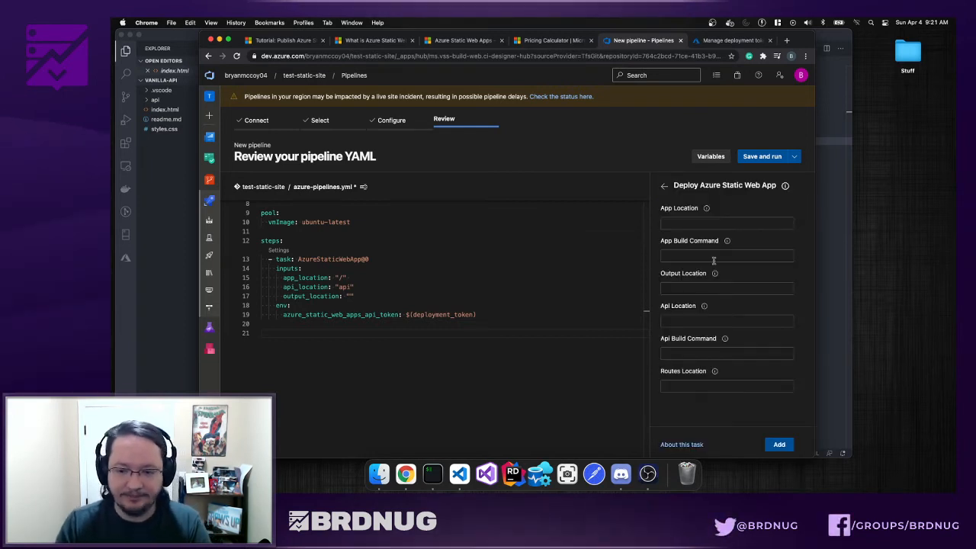
pyautogui.click(689, 221)
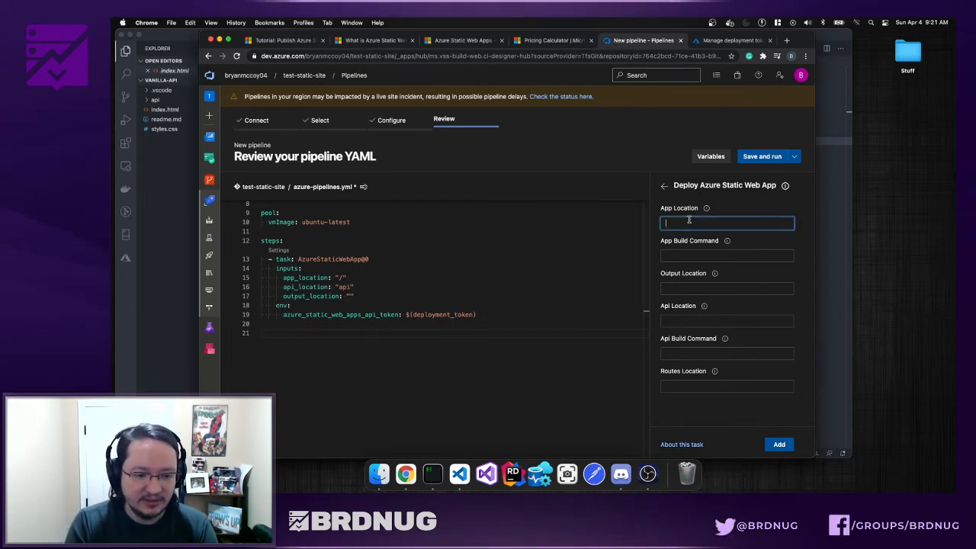
pyautogui.write('/')
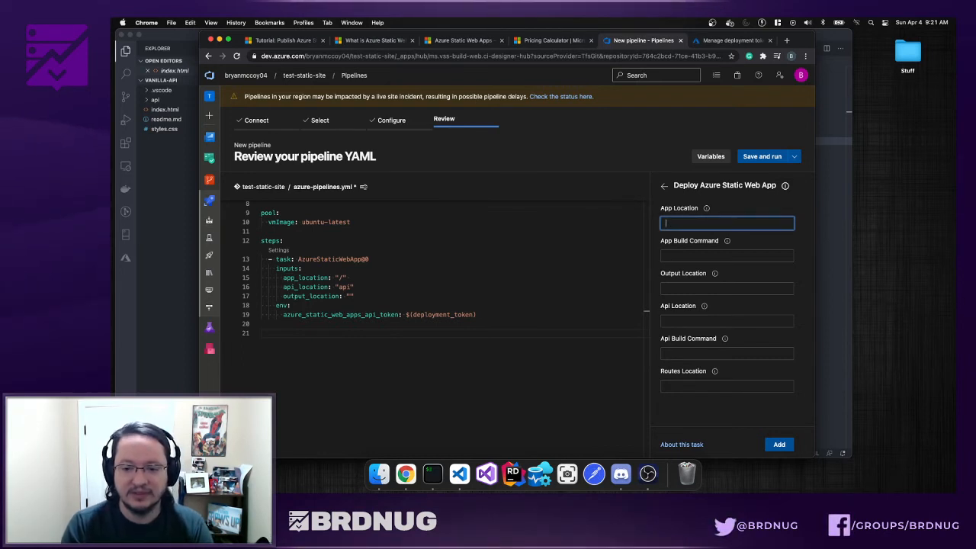
pyautogui.click(719, 261)
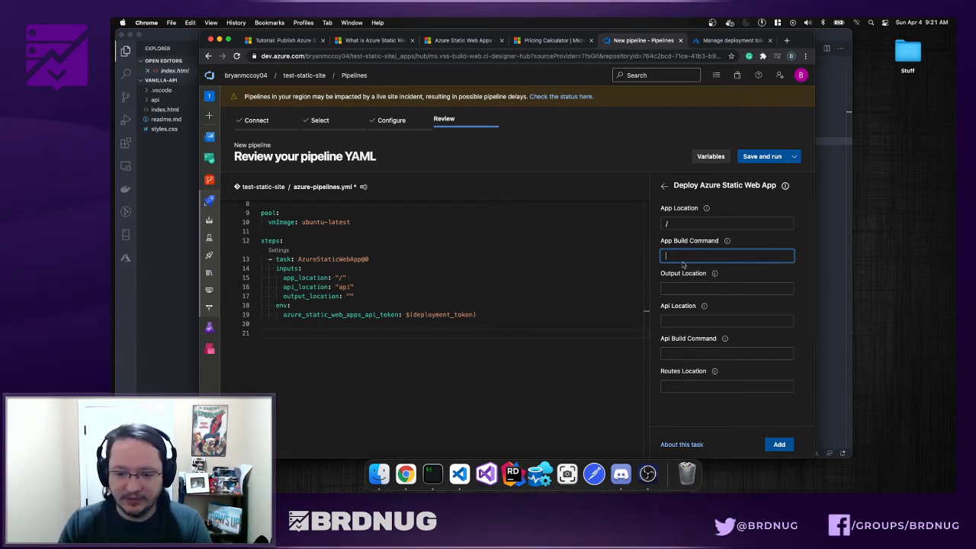
pyautogui.click(728, 243)
pyautogui.moveTo(728, 244)
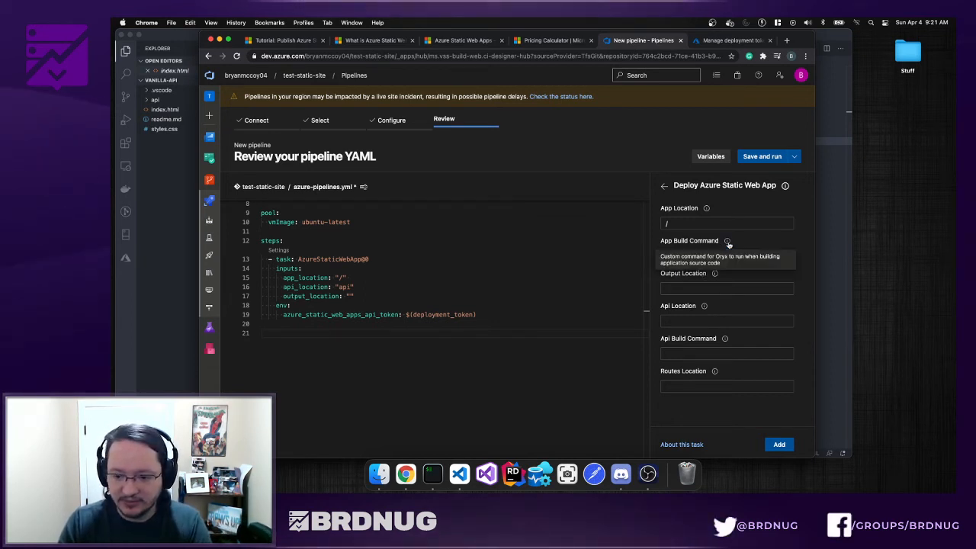
pyautogui.click(687, 287)
pyautogui.click(713, 274)
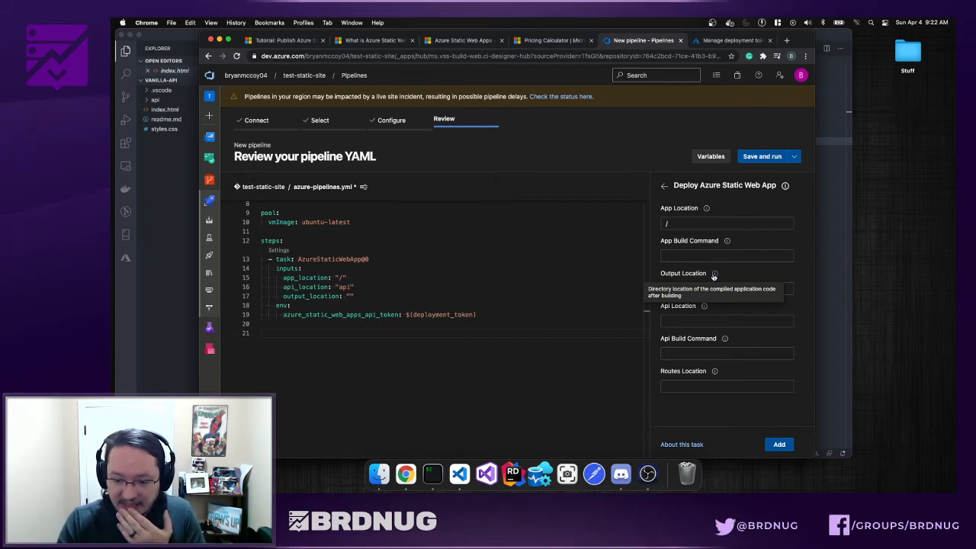
pyautogui.click(679, 321)
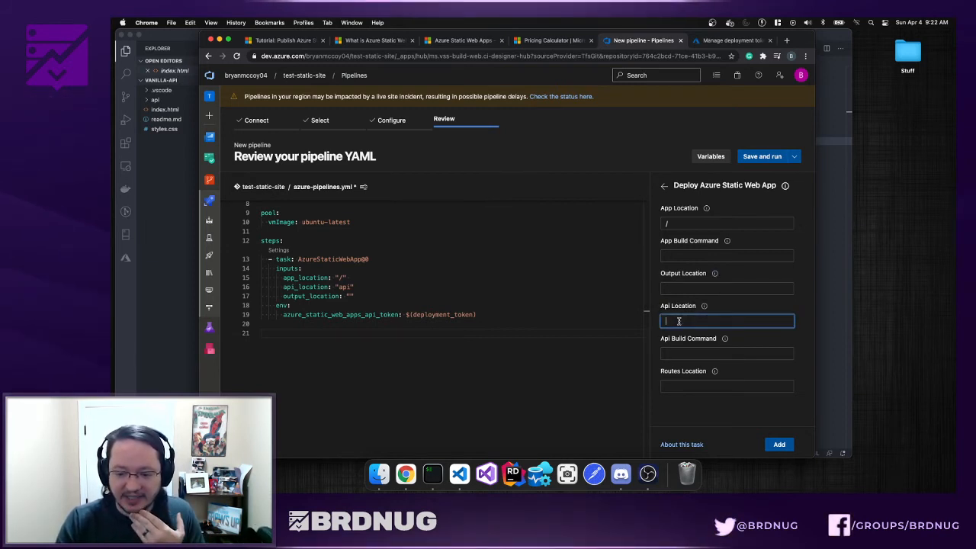
pyautogui.write('api')
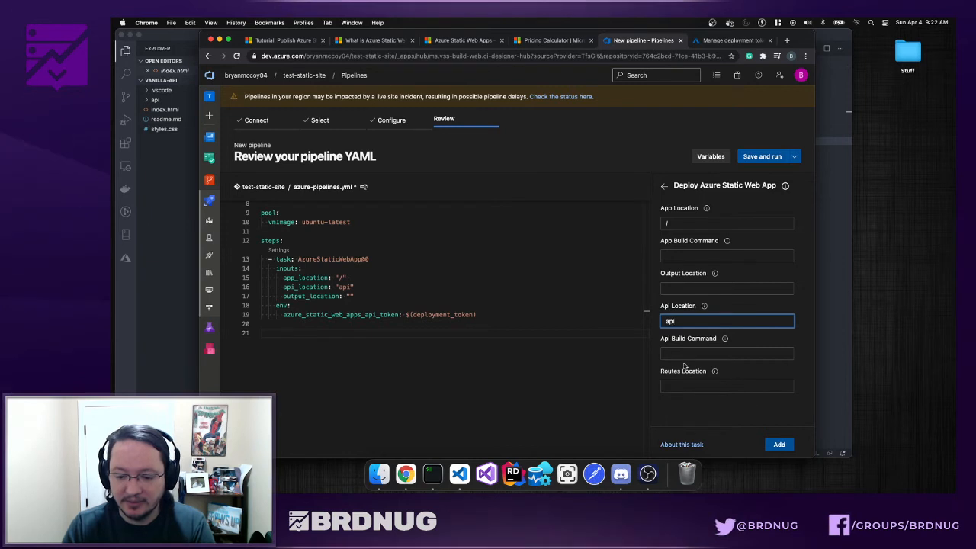
pyautogui.click(777, 444)
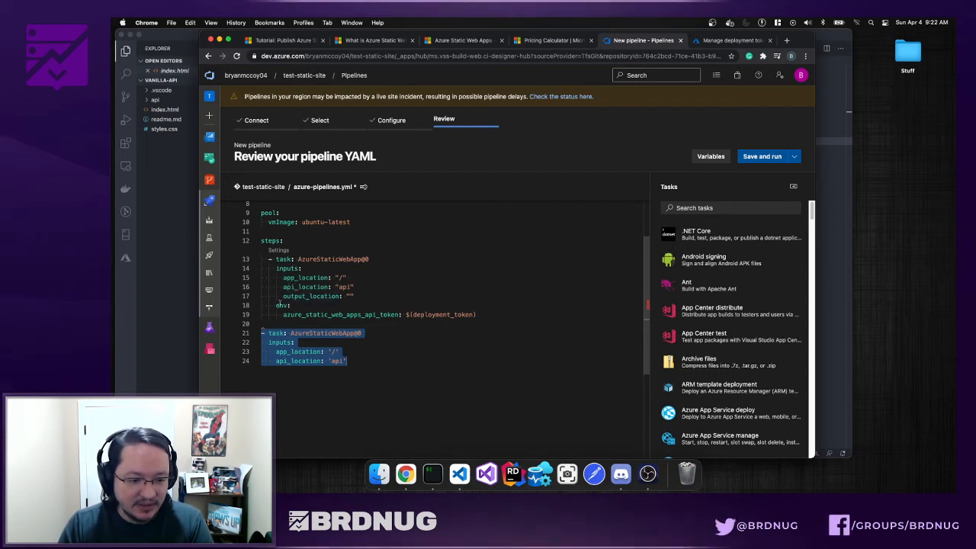
pyautogui.click(284, 305)
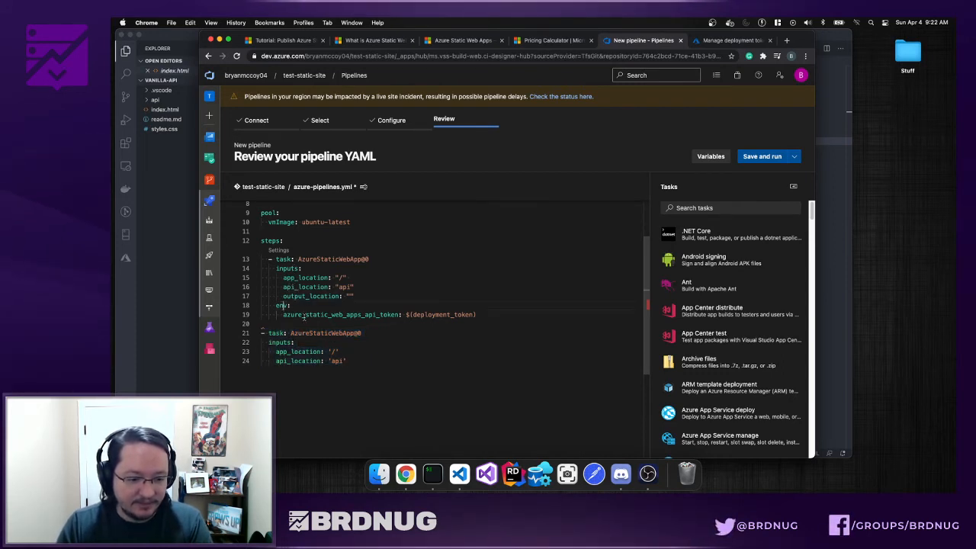
pyautogui.moveTo(347, 361); pyautogui.dragTo(259, 333)
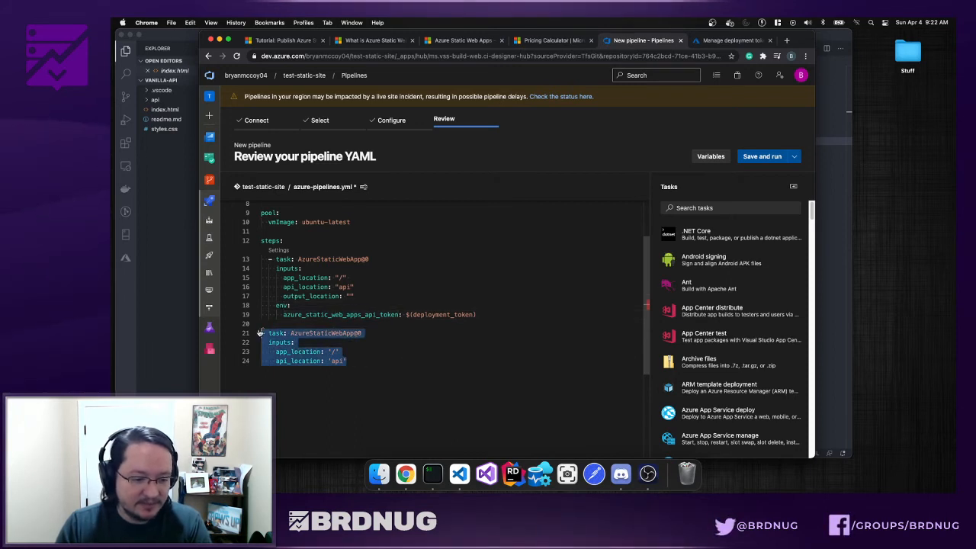
pyautogui.press('BackSpace')
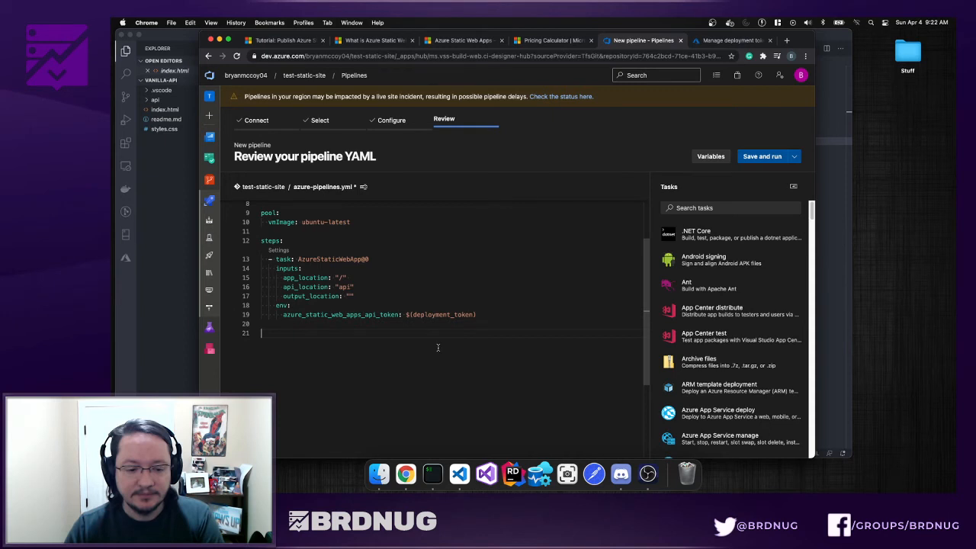
pyautogui.doubleClick(442, 315)
pyautogui.press('super+c')
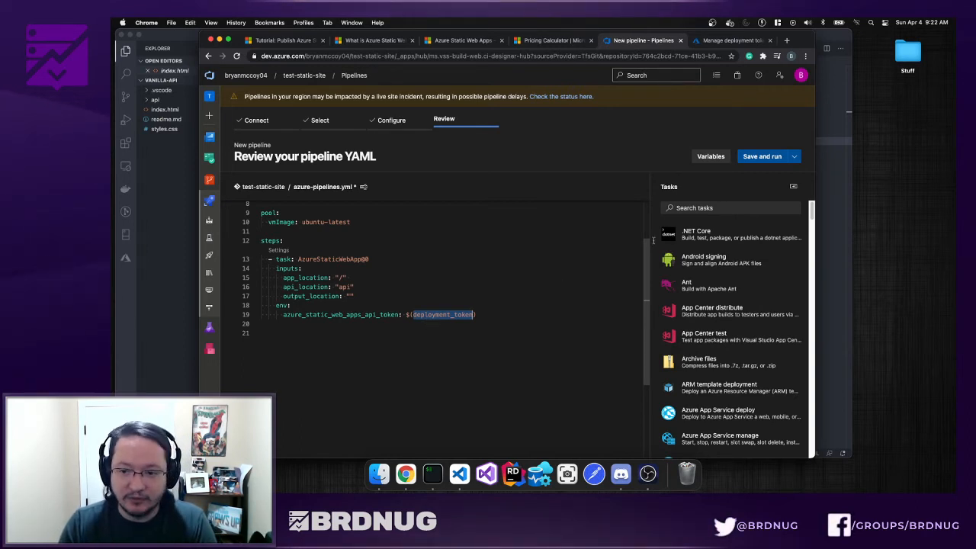
pyautogui.click(711, 157)
# - Add a secret variable deployment_token holding the token copied from the portal's Manage deployment token page
pyautogui.click(702, 244)
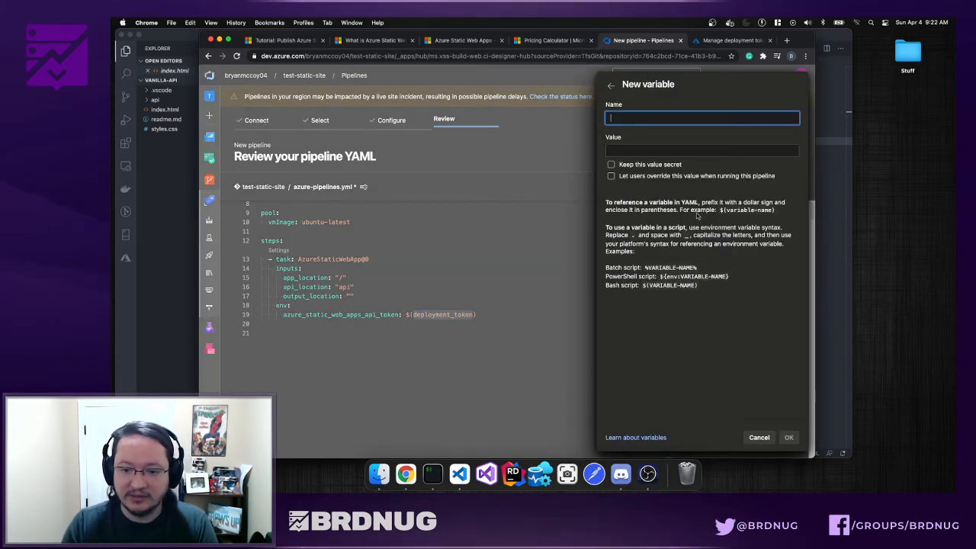
pyautogui.press('super+v')
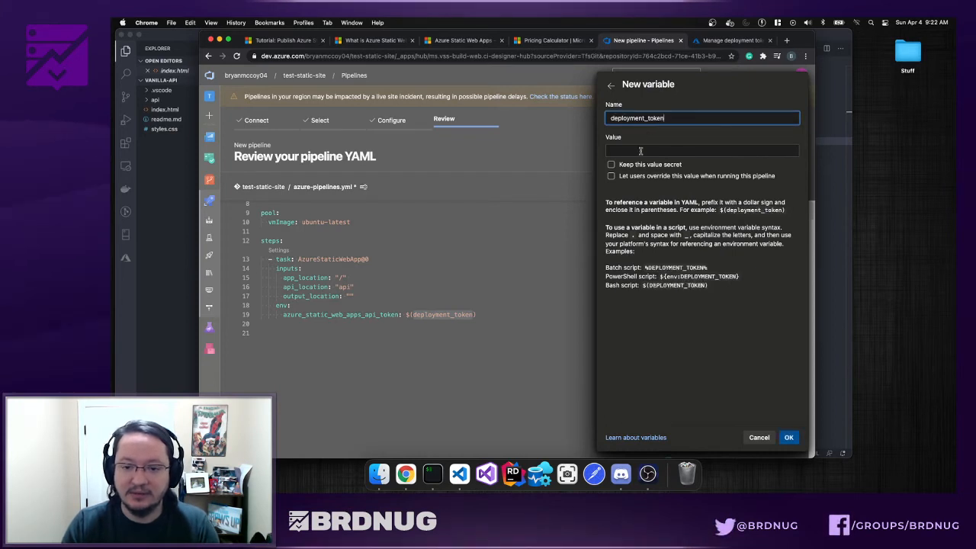
pyautogui.click(612, 165)
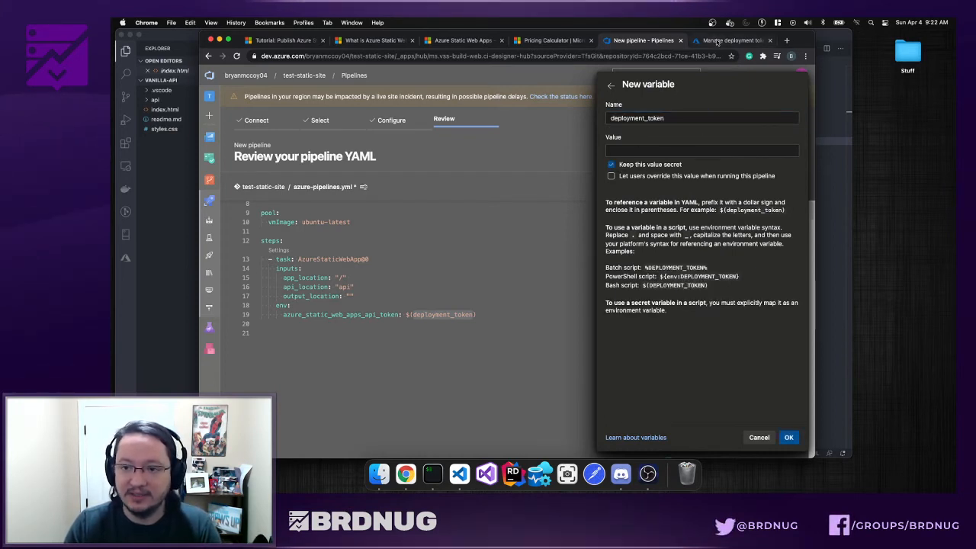
pyautogui.click(718, 42)
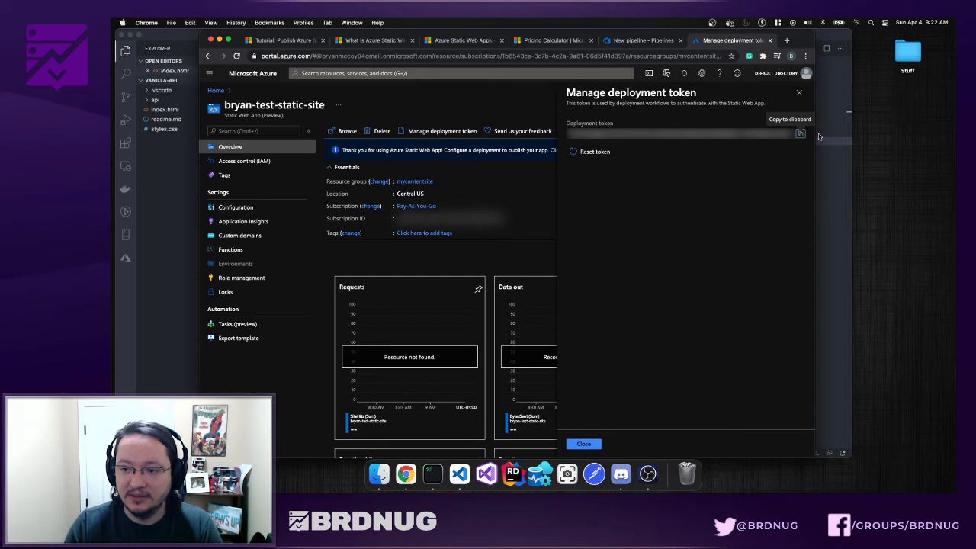
pyautogui.click(648, 41)
pyautogui.click(656, 151)
pyautogui.press('super+v')
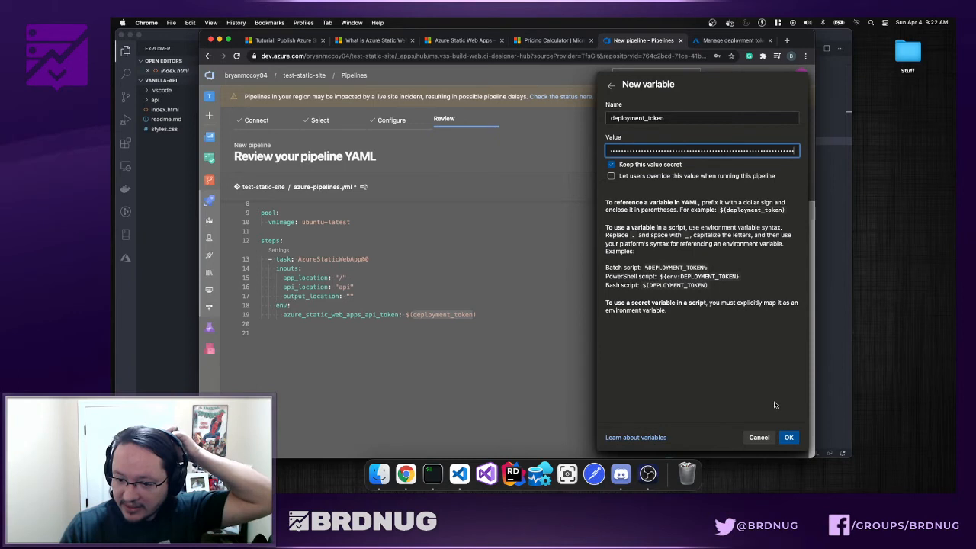
pyautogui.click(789, 437)
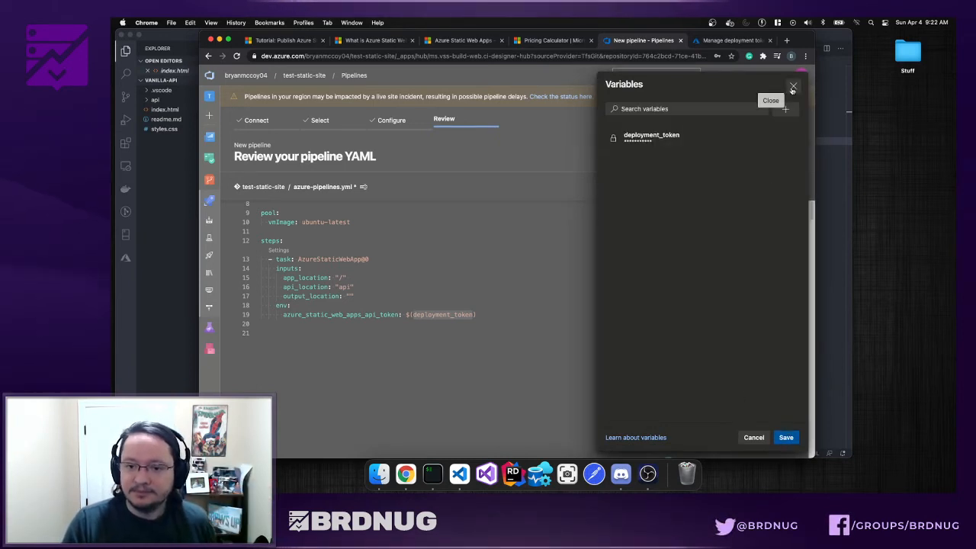
# - Reopen the pipeline variables, start another new variable, then cancel and dismiss the panel
pyautogui.click(793, 85)
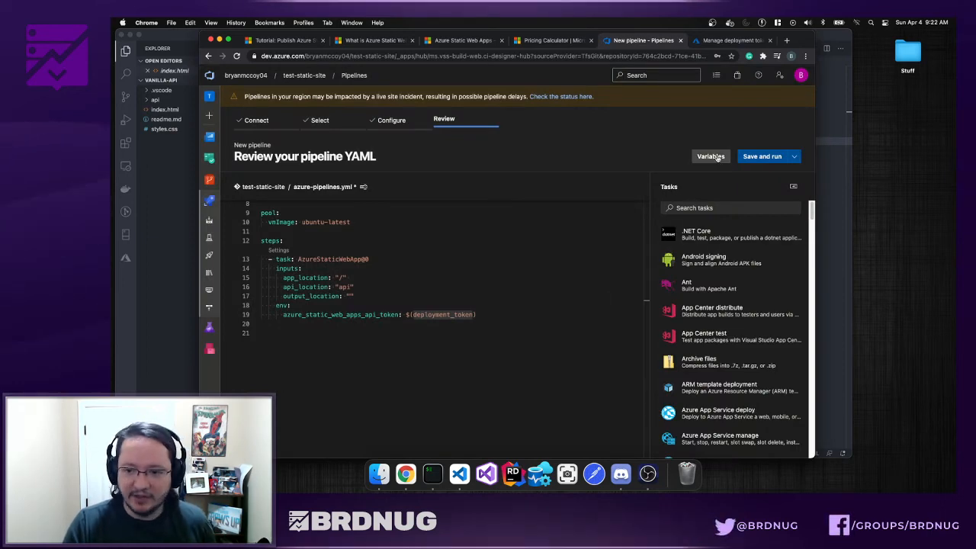
pyautogui.click(711, 155)
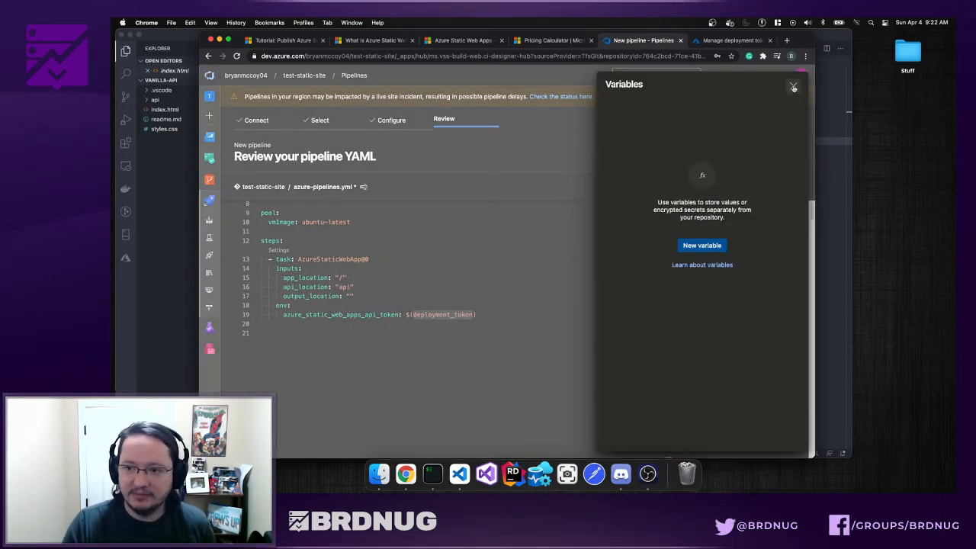
pyautogui.click(793, 85)
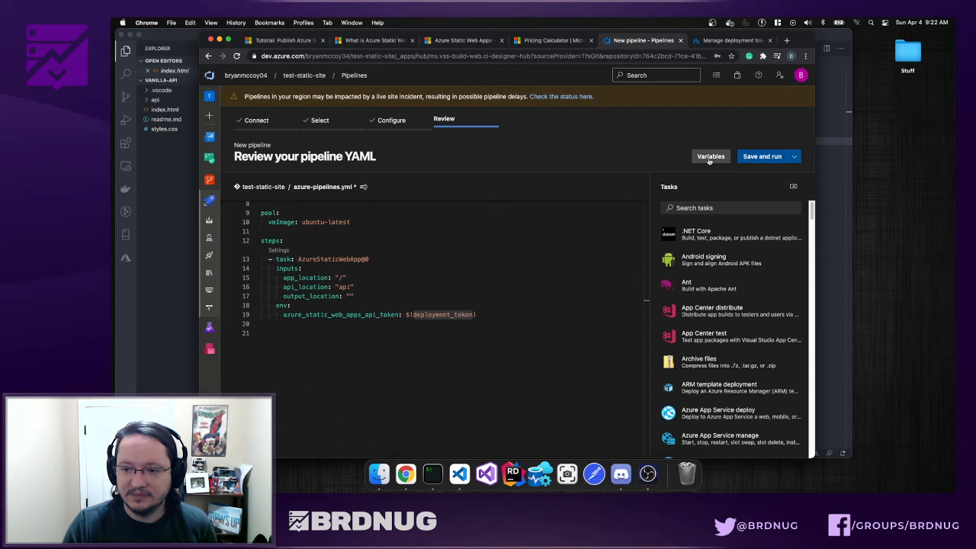
pyautogui.click(709, 157)
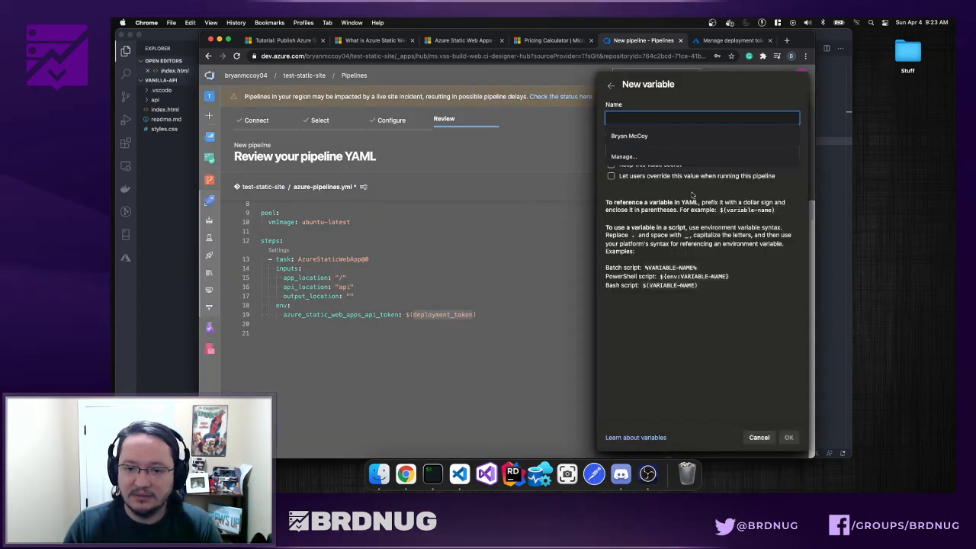
pyautogui.click(687, 149)
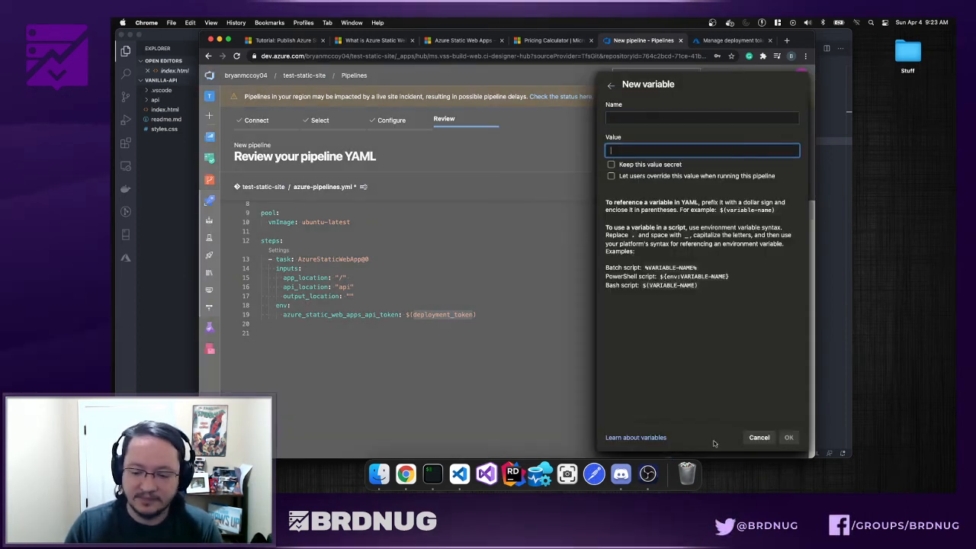
pyautogui.click(758, 437)
pyautogui.click(470, 352)
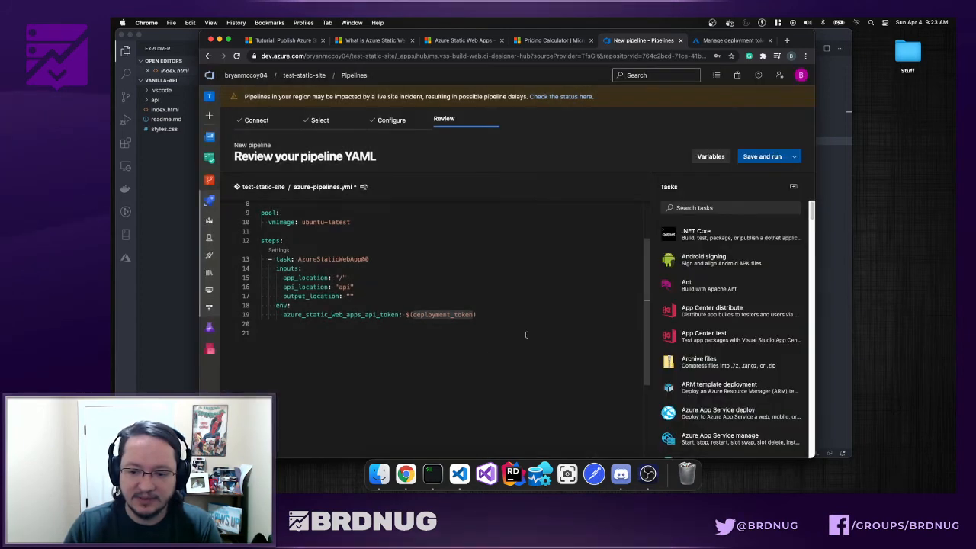
# - Create the deployment_token variable again with the pasted portal token as its secret value
pyautogui.doubleClick(459, 316)
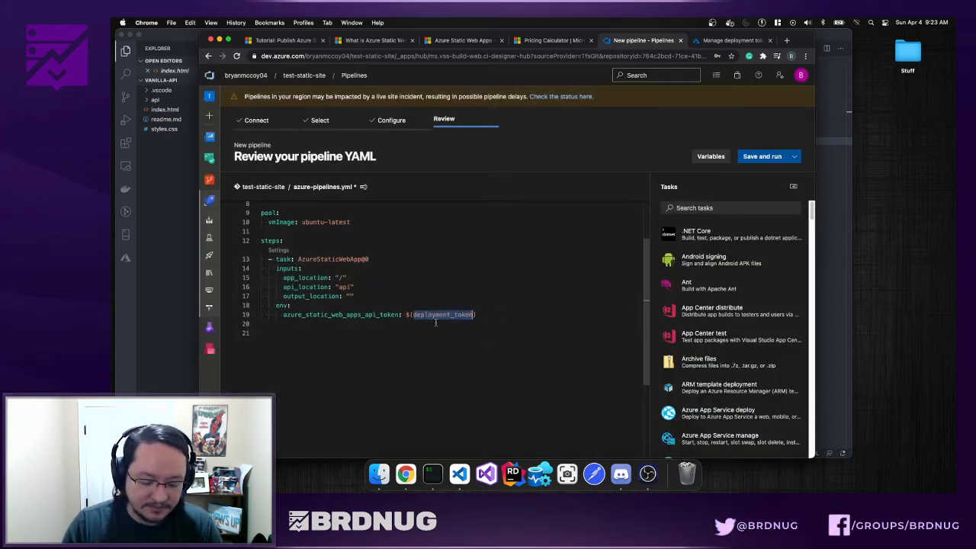
pyautogui.click(711, 157)
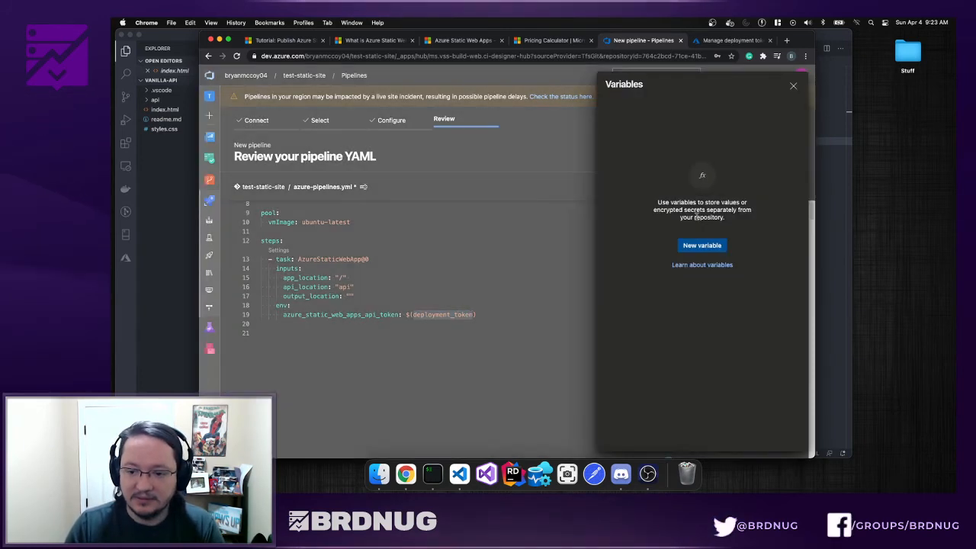
pyautogui.click(701, 245)
pyautogui.click(654, 117)
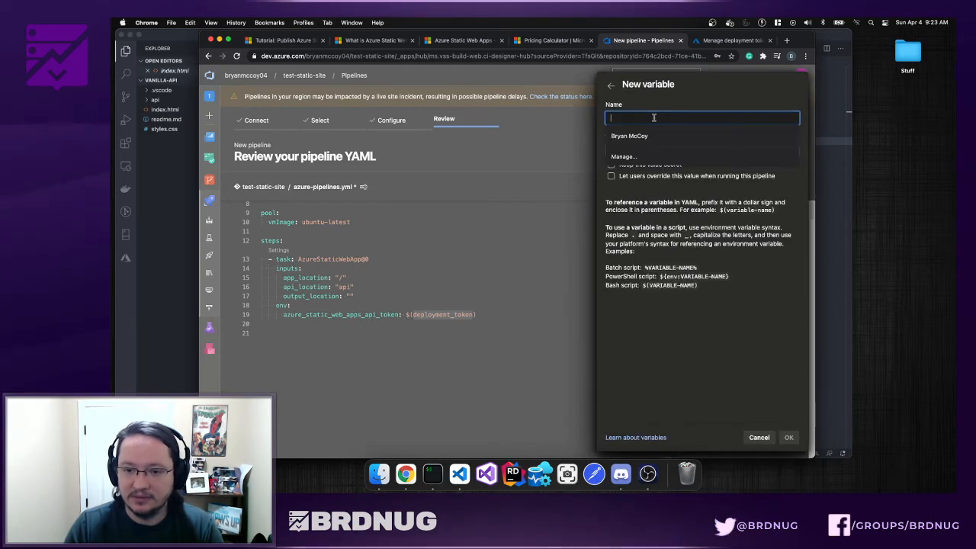
pyautogui.press('super+v')
pyautogui.click(688, 150)
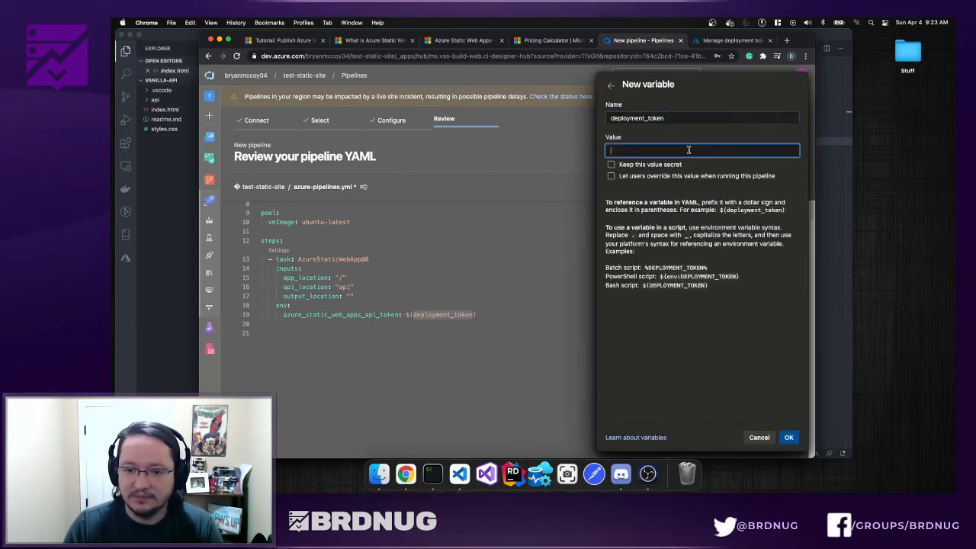
pyautogui.click(731, 41)
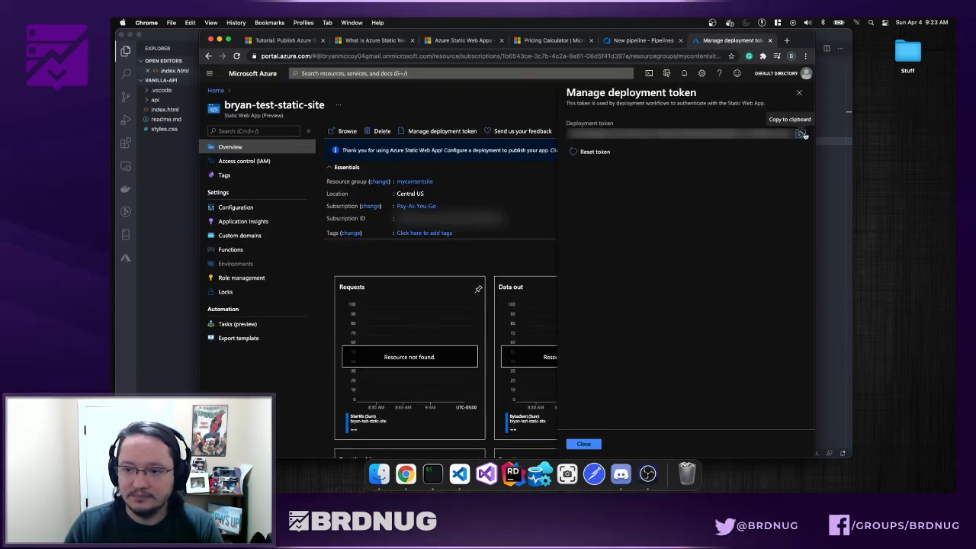
pyautogui.click(643, 40)
pyautogui.press('super+v')
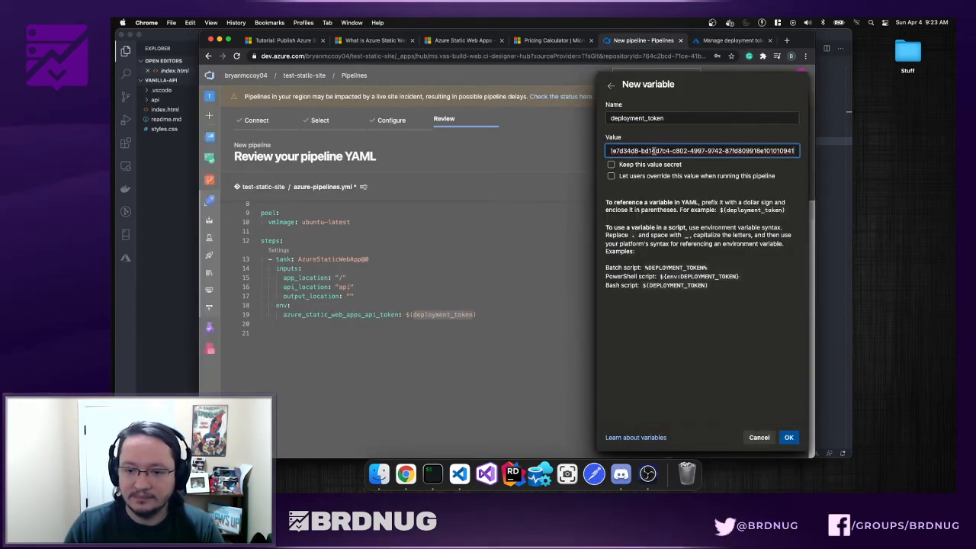
pyautogui.click(611, 164)
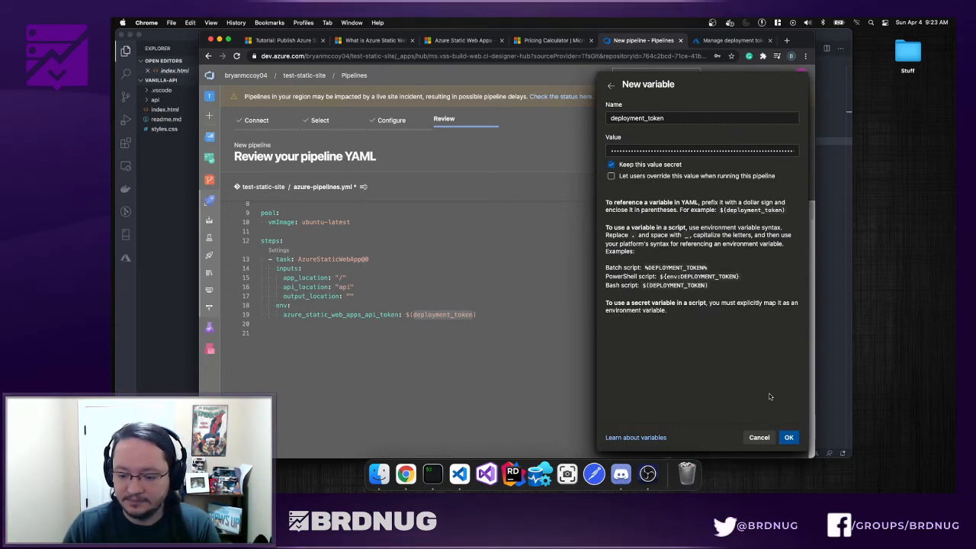
pyautogui.click(789, 438)
# - Save the pipeline variables and reopen the list to verify deployment_token is there
pyautogui.click(787, 437)
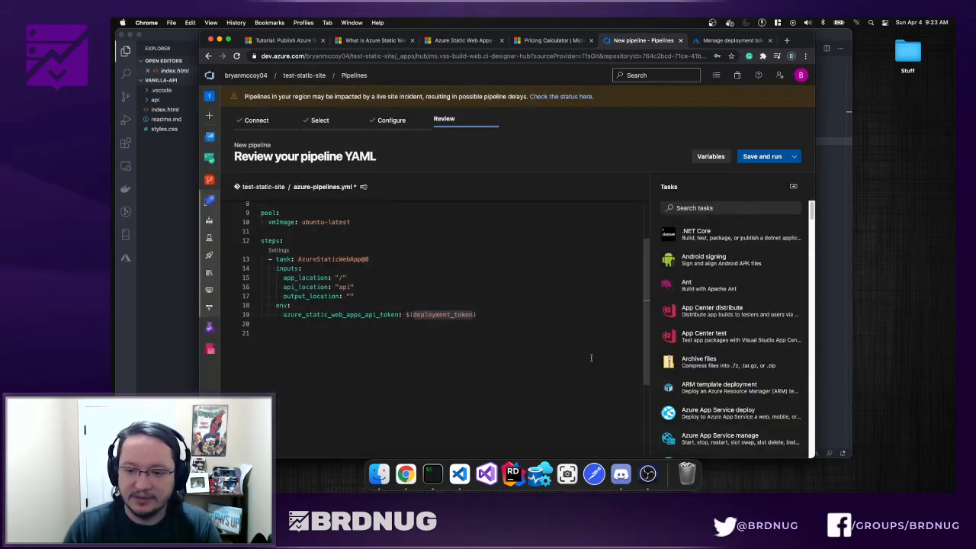
pyautogui.click(712, 155)
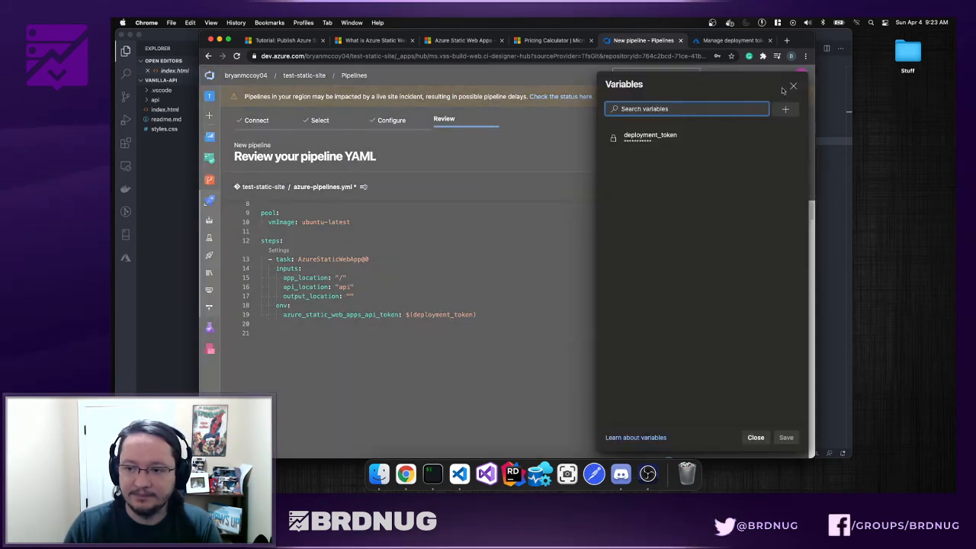
pyautogui.press('Escape')
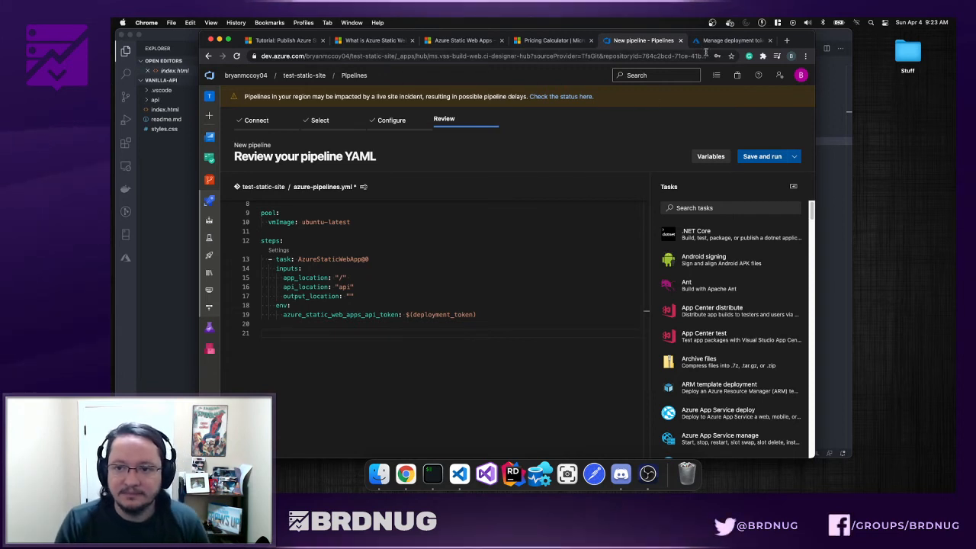
# - Open Save and run, decline Chrome's save-password offer, and switch to the tutorial docs
pyautogui.click(759, 158)
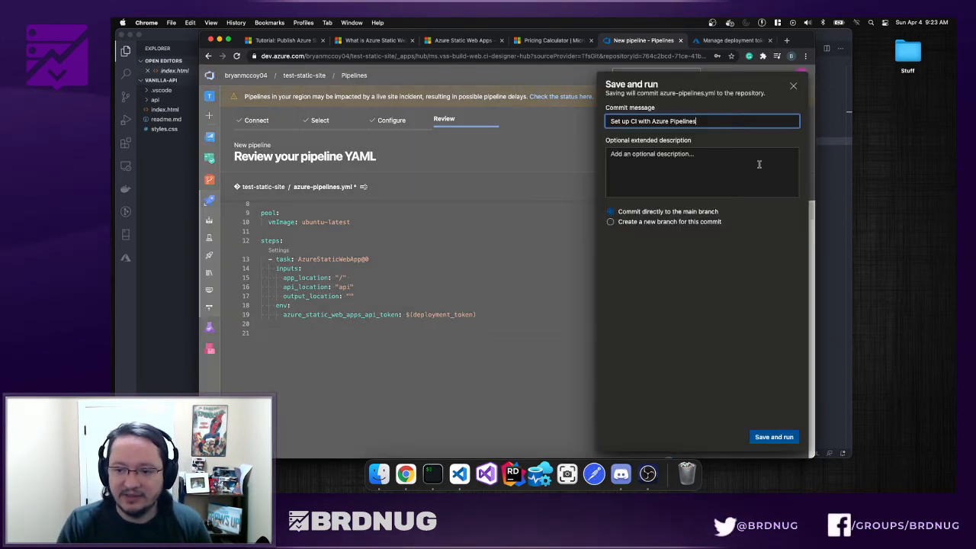
pyautogui.click(685, 199)
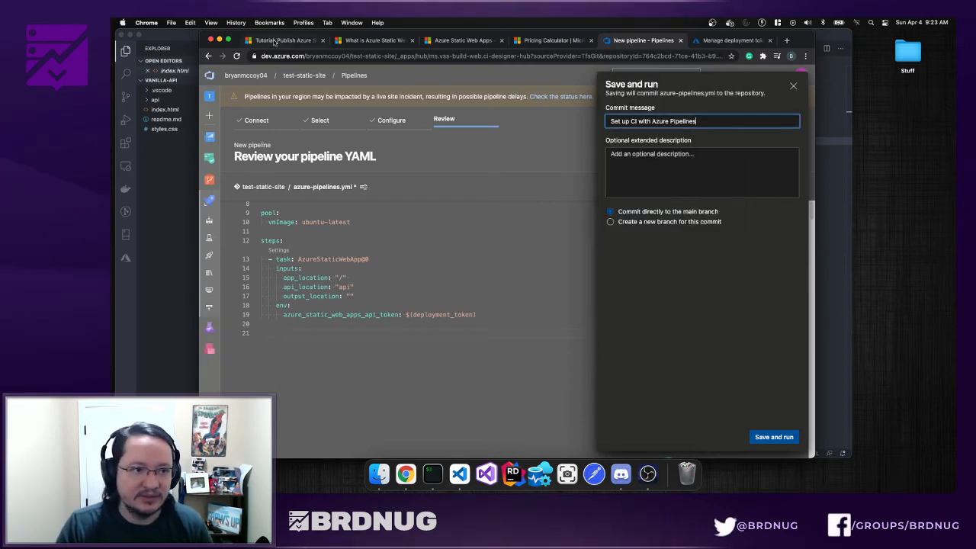
pyautogui.click(276, 41)
# - Read the tutorial's steps 5–14, then return to the pipeline's Save and run panel
pyautogui.scroll(-2, 400, 273)
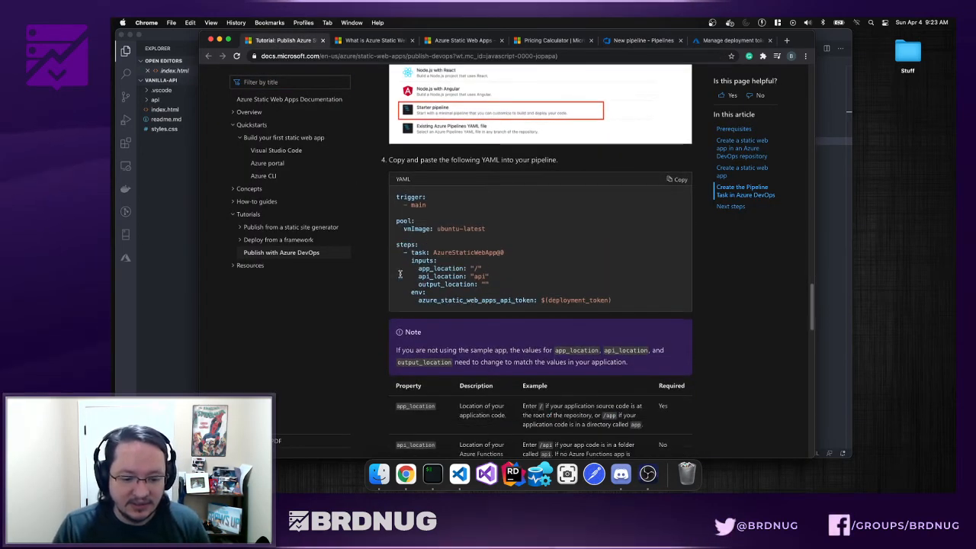
pyautogui.scroll(-5, 399, 274)
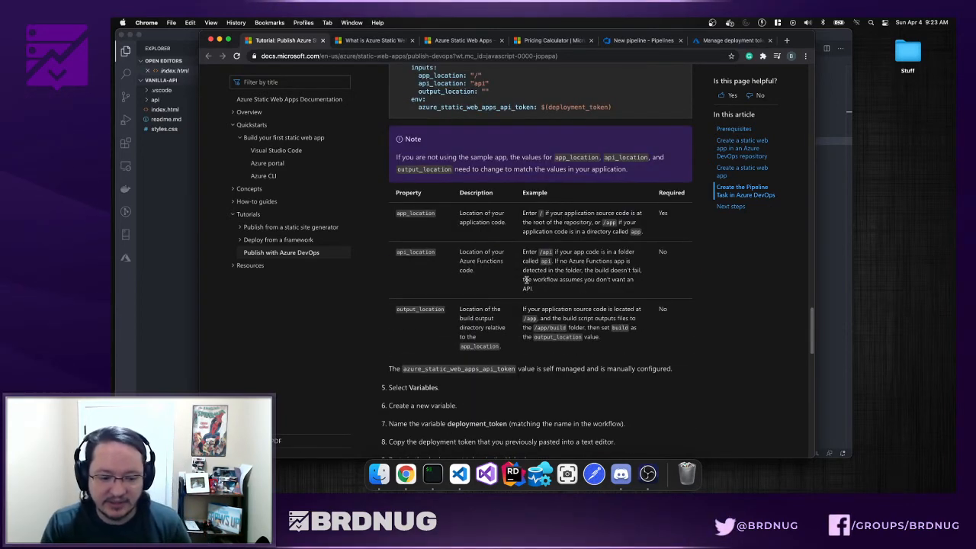
pyautogui.scroll(-2, 526, 280)
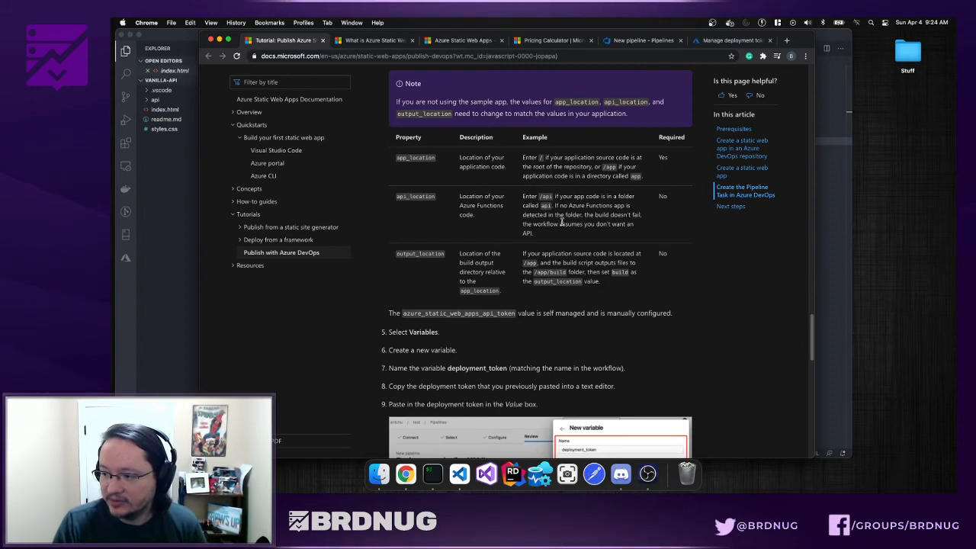
pyautogui.scroll(-2, 561, 220)
pyautogui.scroll(-5, 562, 221)
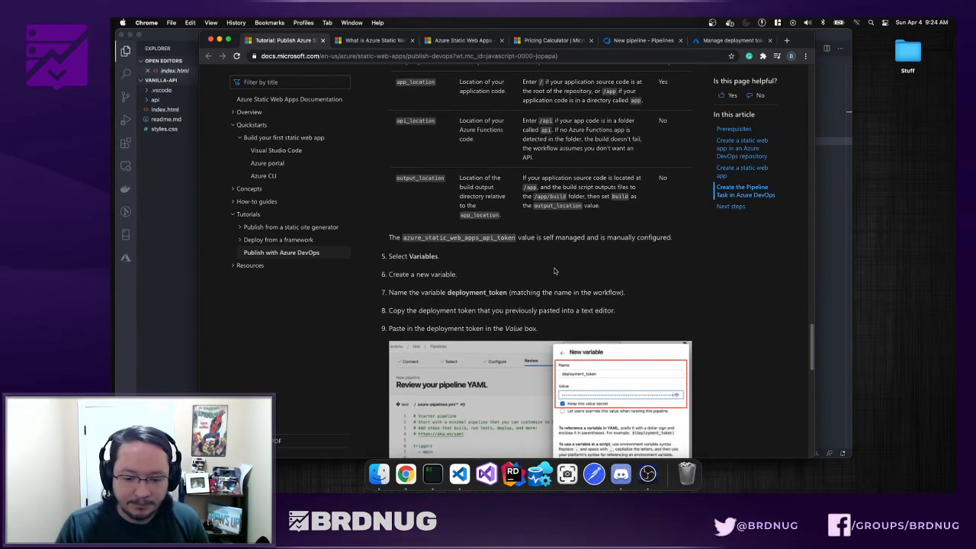
pyautogui.scroll(-3, 563, 309)
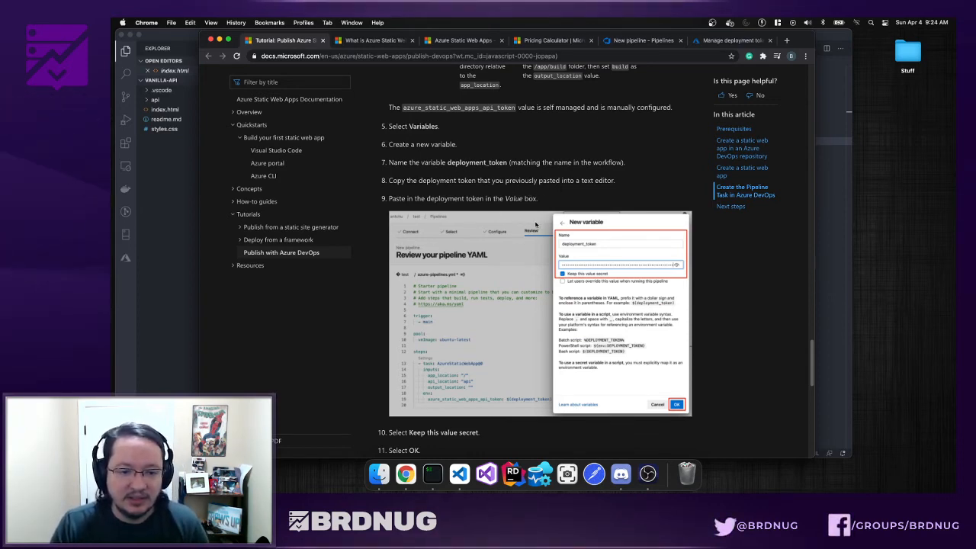
pyautogui.scroll(-5, 573, 281)
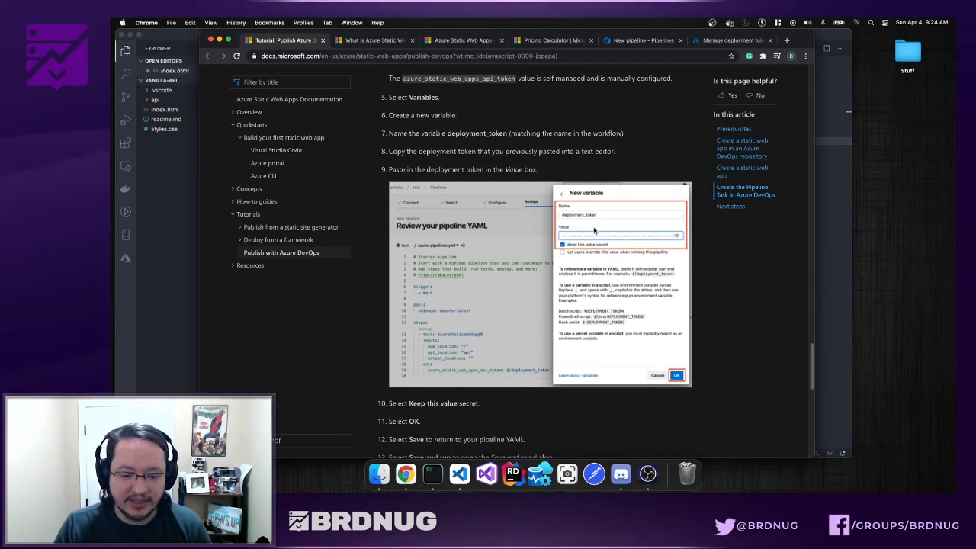
pyautogui.scroll(-4, 587, 254)
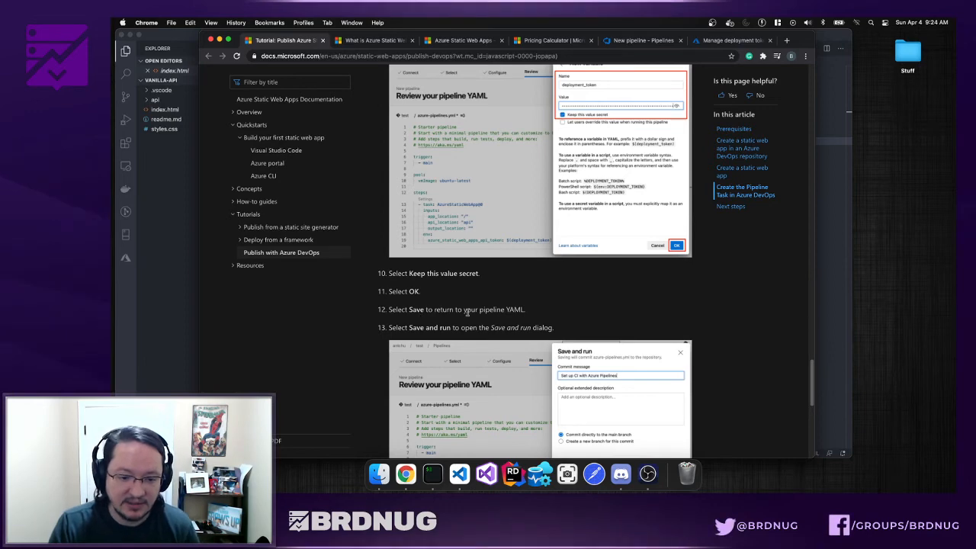
pyautogui.scroll(-4, 568, 313)
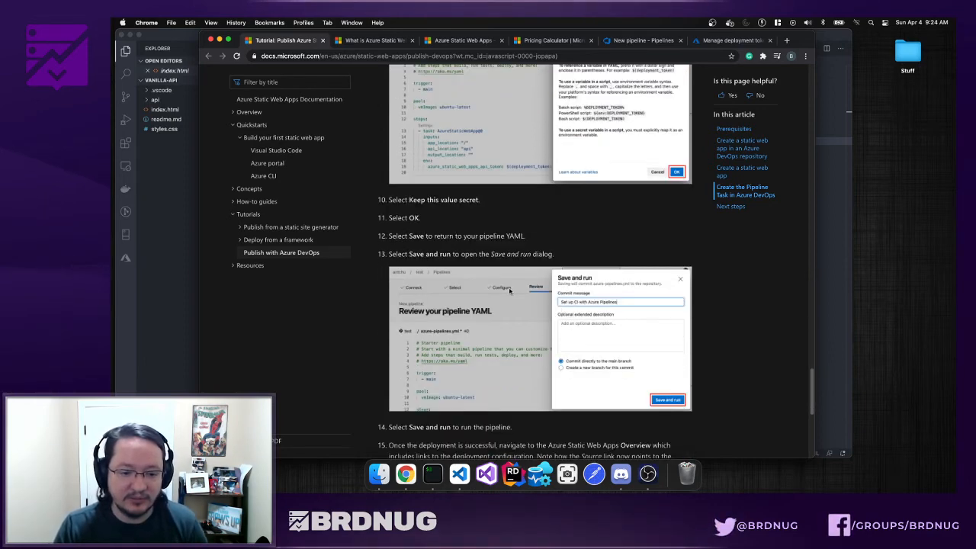
pyautogui.click(630, 43)
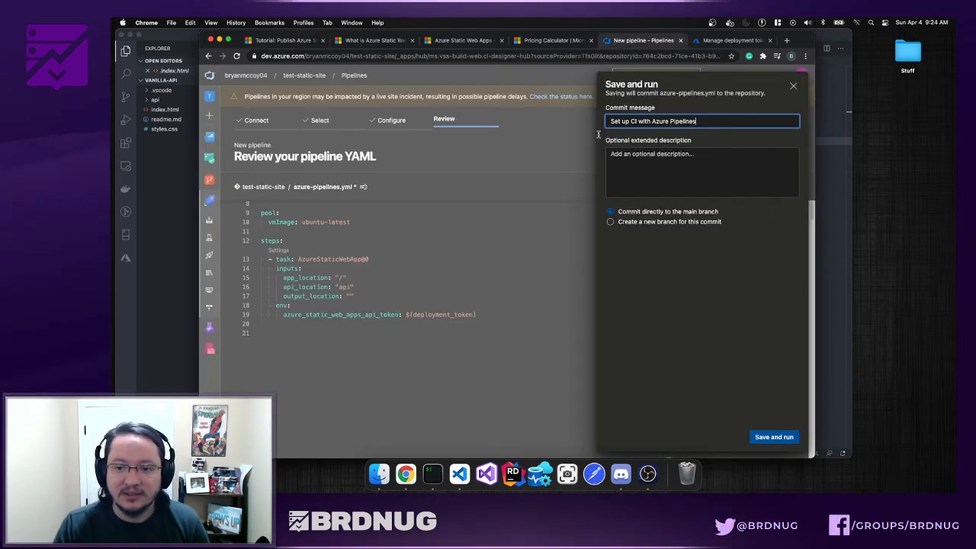
# - Commit azure-pipelines.yml to main and queue run #20210404.1
pyautogui.click(780, 440)
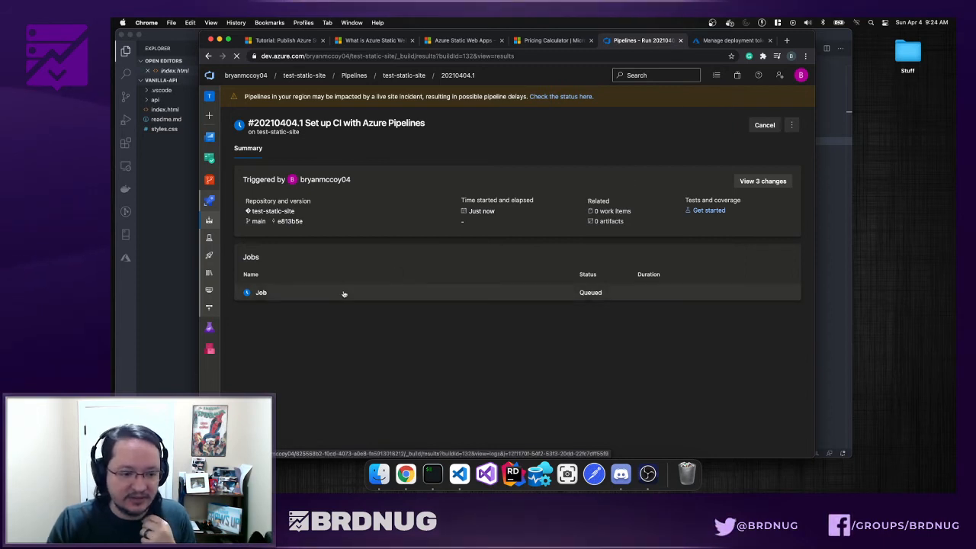
# - Check the job's Initialize job, Checkout and AzureStaticWebApp logs, then close the portal's deployment token panel
pyautogui.click(293, 296)
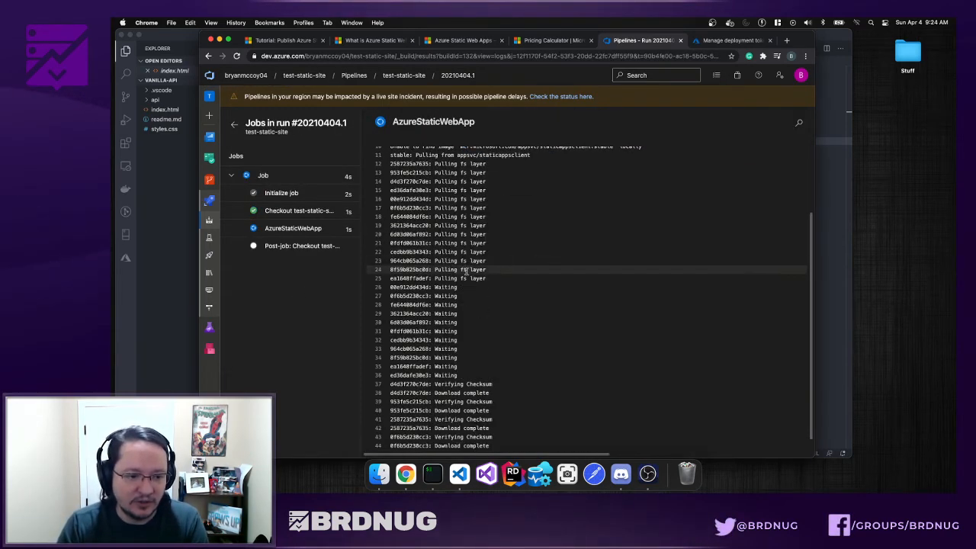
pyautogui.click(283, 195)
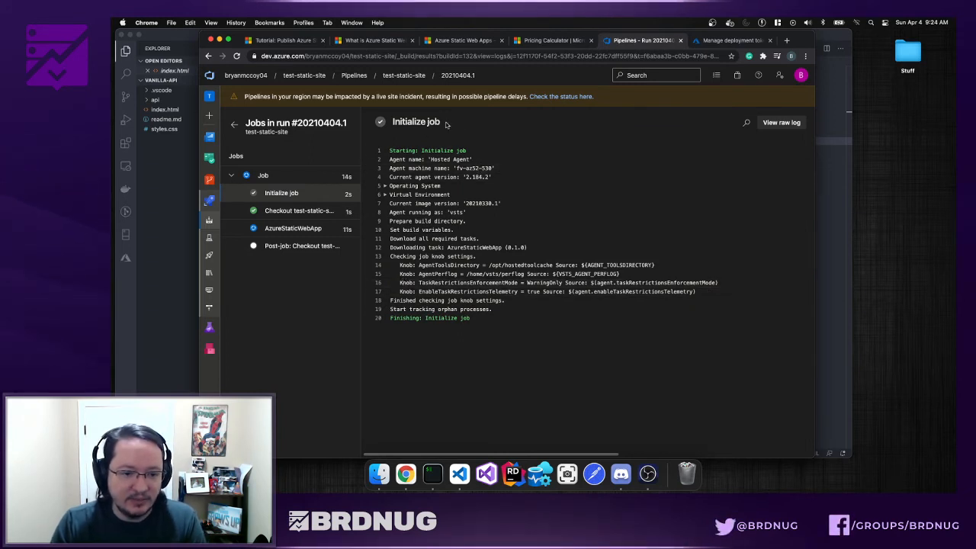
pyautogui.click(299, 211)
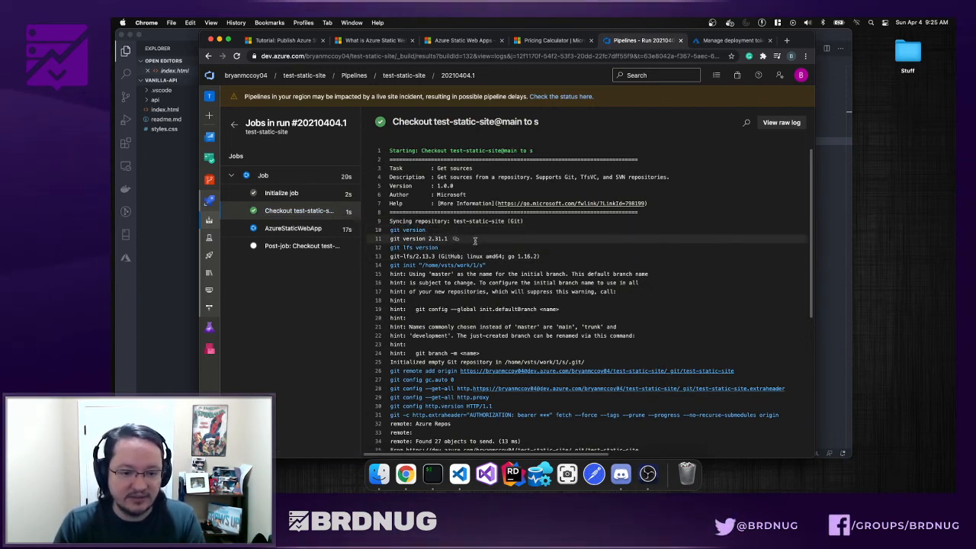
pyautogui.scroll(-1, 450, 255)
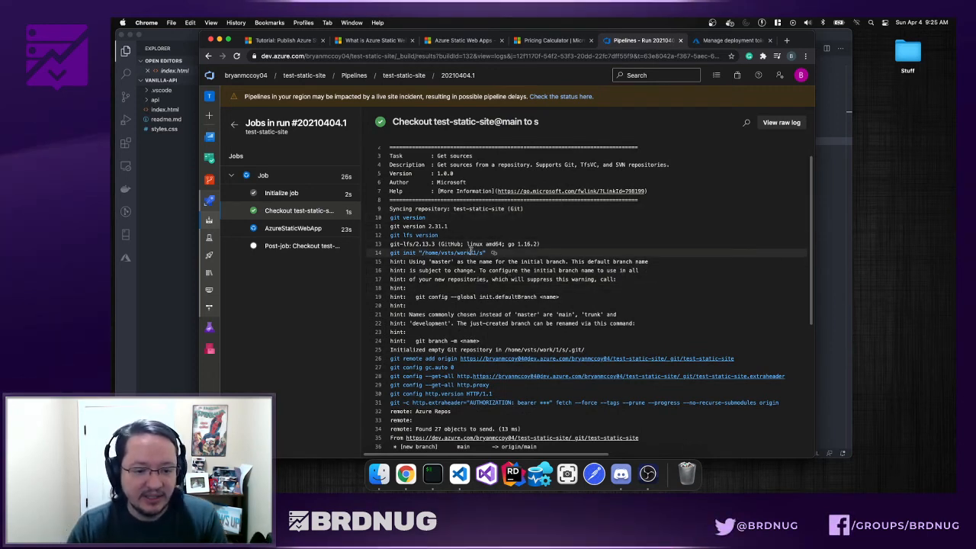
pyautogui.scroll(-4, 504, 282)
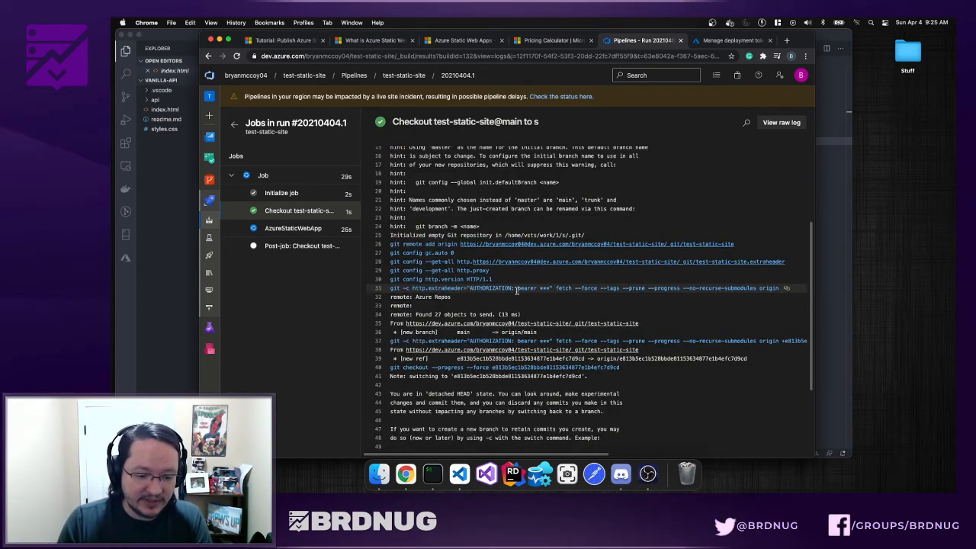
pyautogui.scroll(-4, 516, 291)
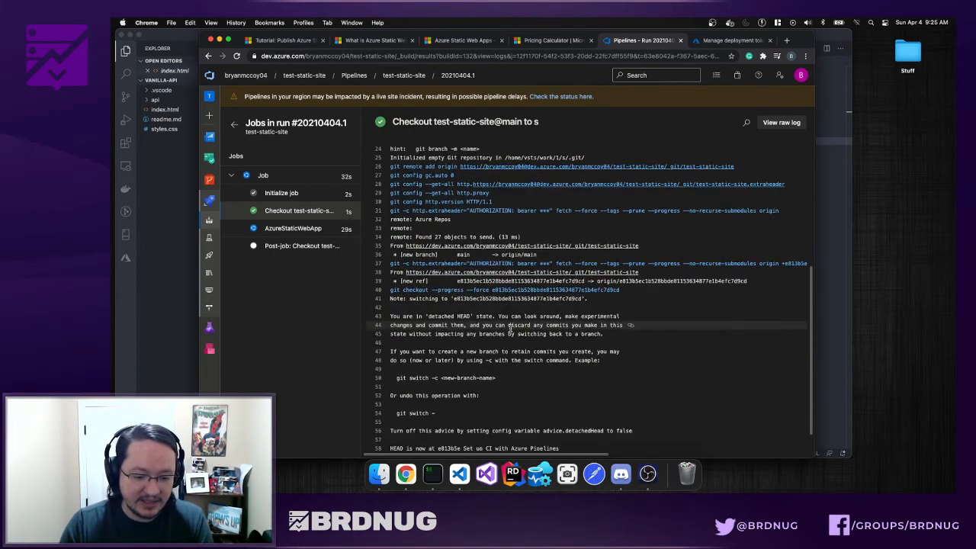
pyautogui.click(294, 228)
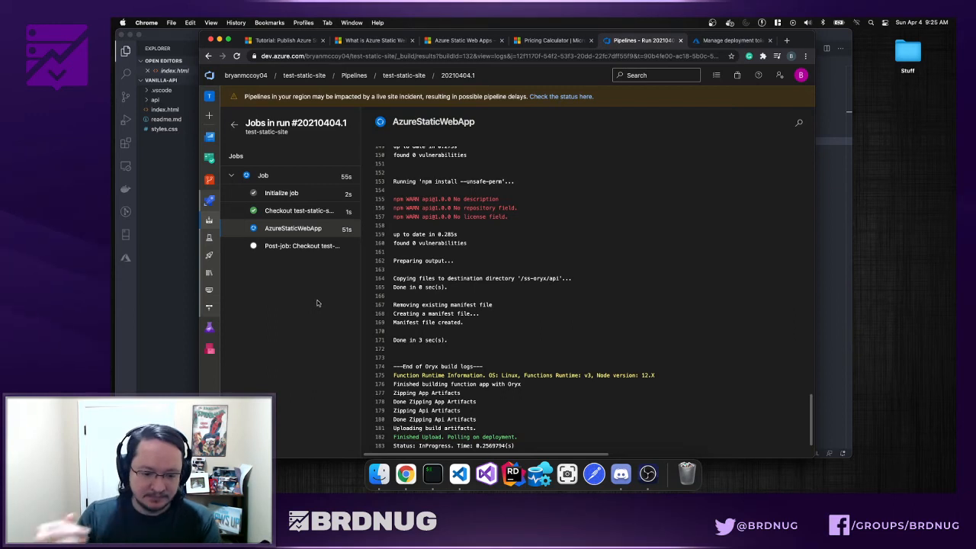
pyautogui.scroll(-1, 504, 313)
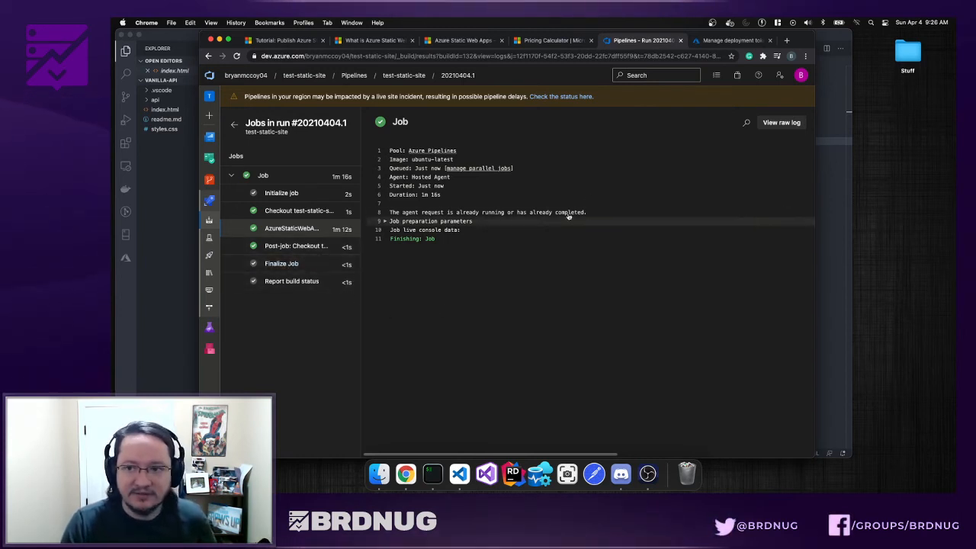
pyautogui.click(728, 40)
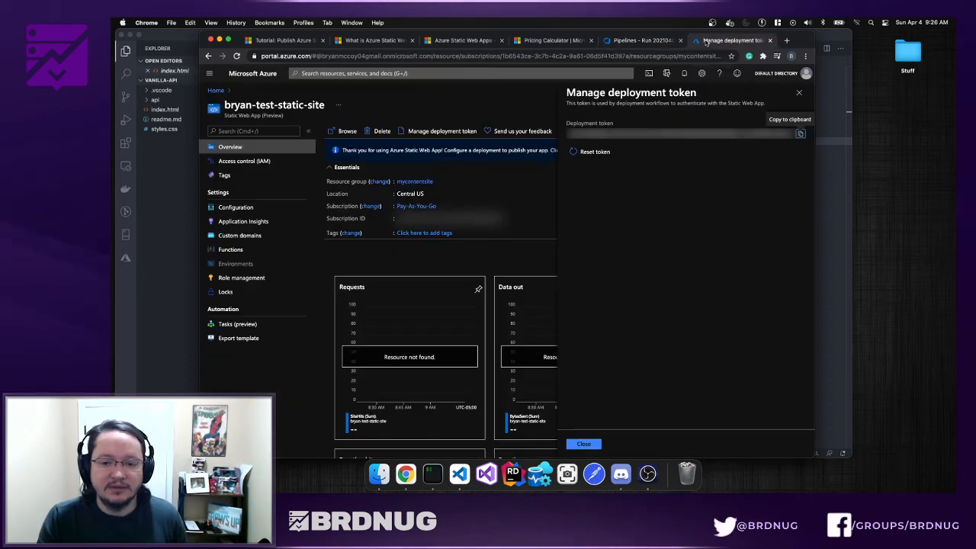
pyautogui.click(800, 94)
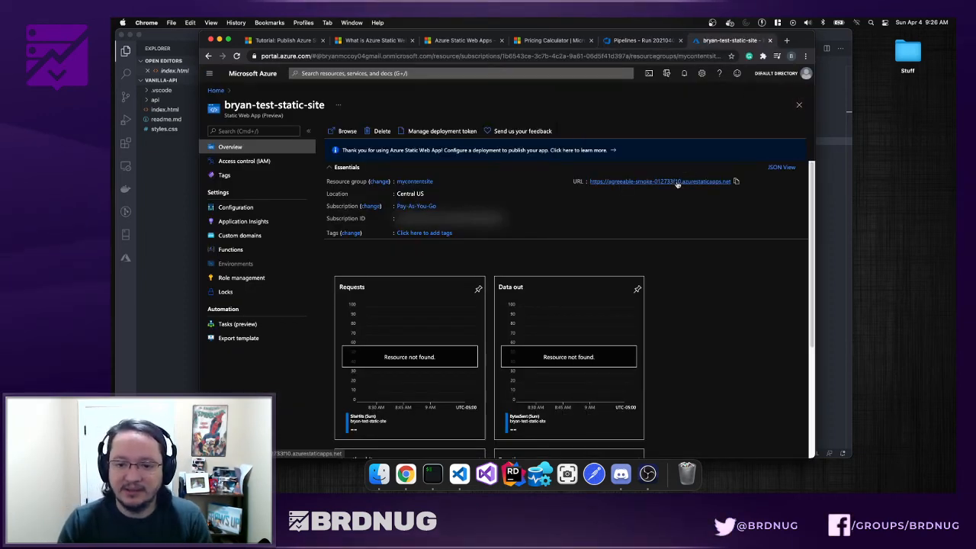